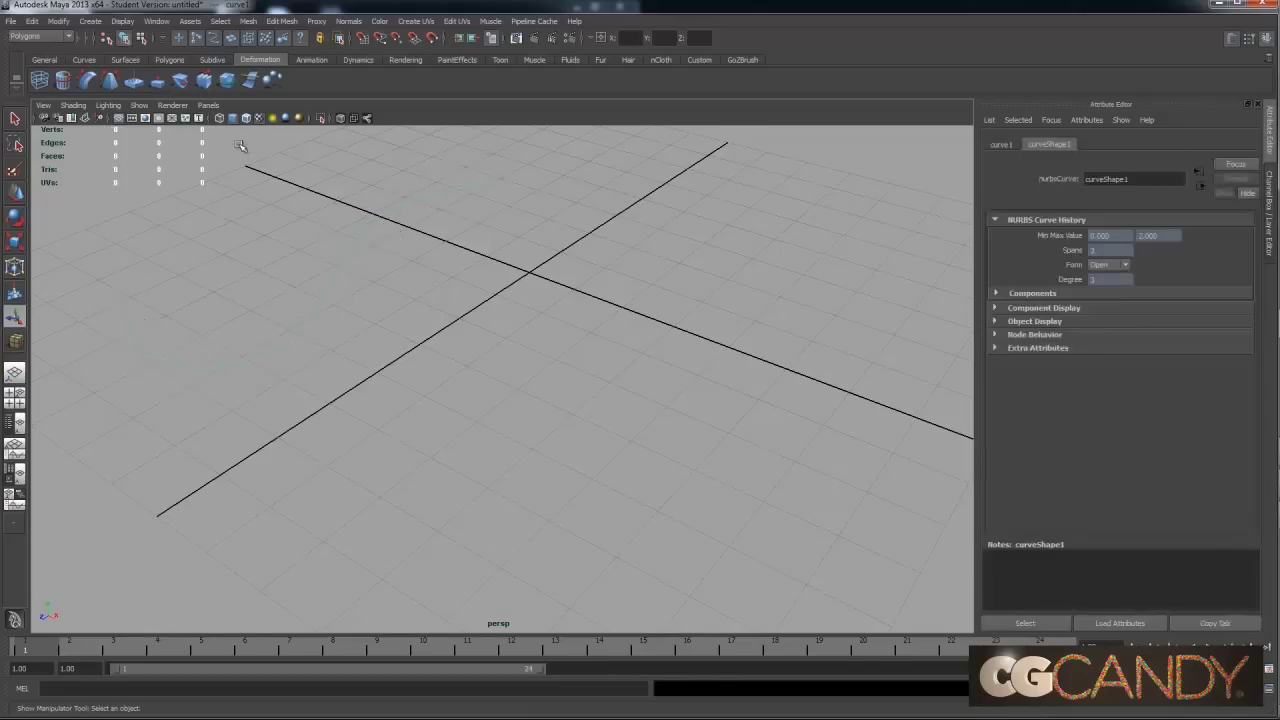
# Start a new empty scene, discarding the old one without saving.
pyautogui.click(240, 146)
pyautogui.click(10, 21)
pyautogui.click(35, 29)
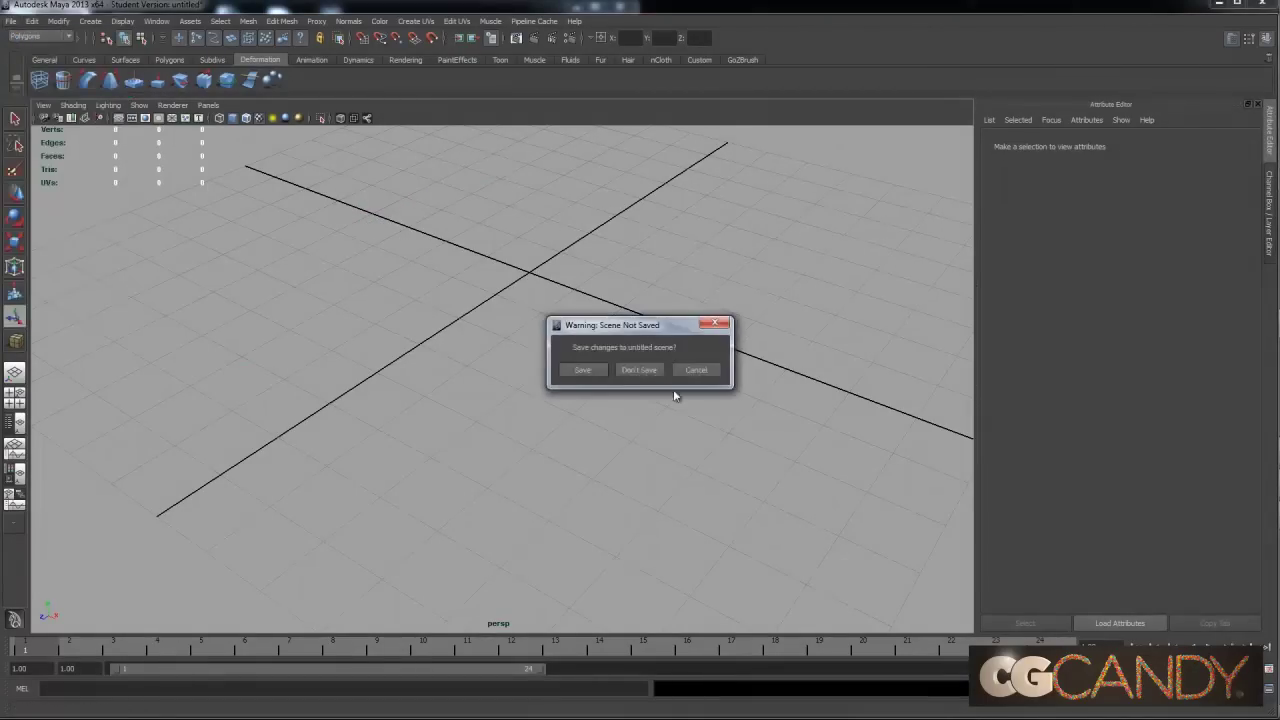
pyautogui.click(652, 372)
pyautogui.scroll(5, 600, 357)
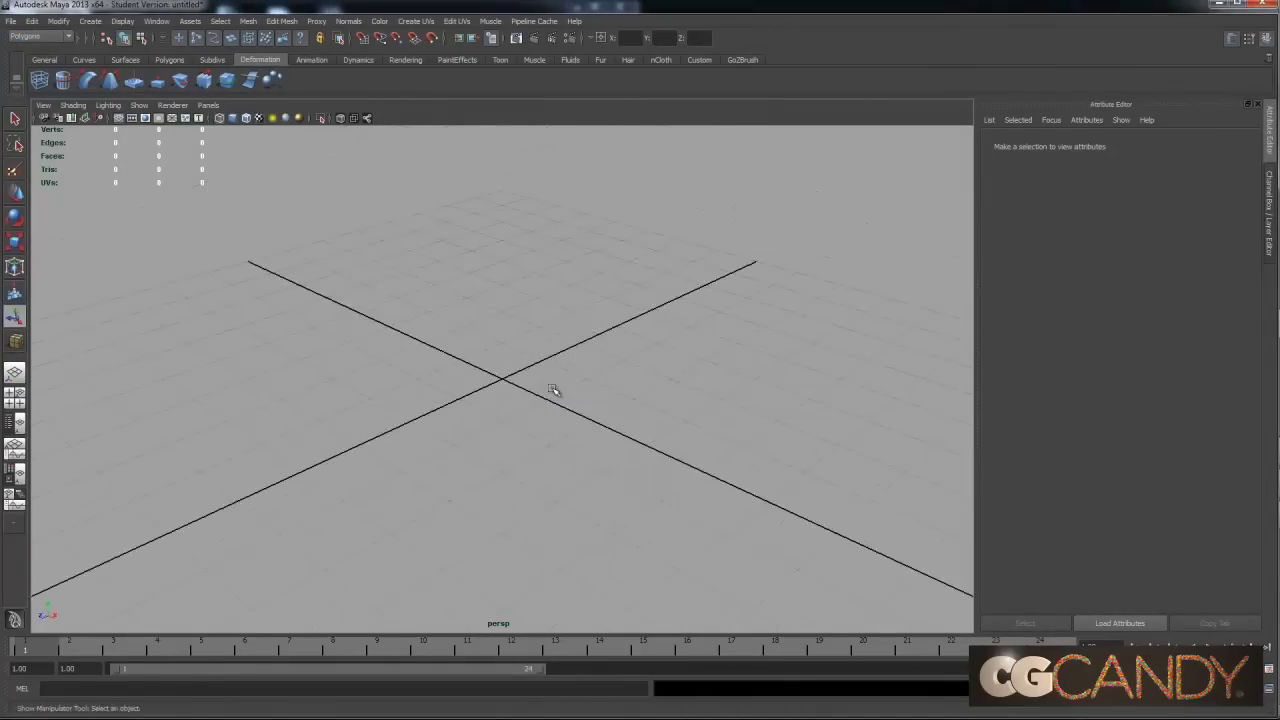
pyautogui.moveTo(551, 389)
pyautogui.keyDown('alt'); pyautogui.mouseDown()
pyautogui.moveTo(589, 420)
pyautogui.moveTo(584, 364)
pyautogui.moveTo(560, 385)
pyautogui.mouseUp(); pyautogui.keyUp('alt')
# Draw a winding five-point CV curve across the grid with the CV Curve Tool.
pyautogui.click(90, 22)
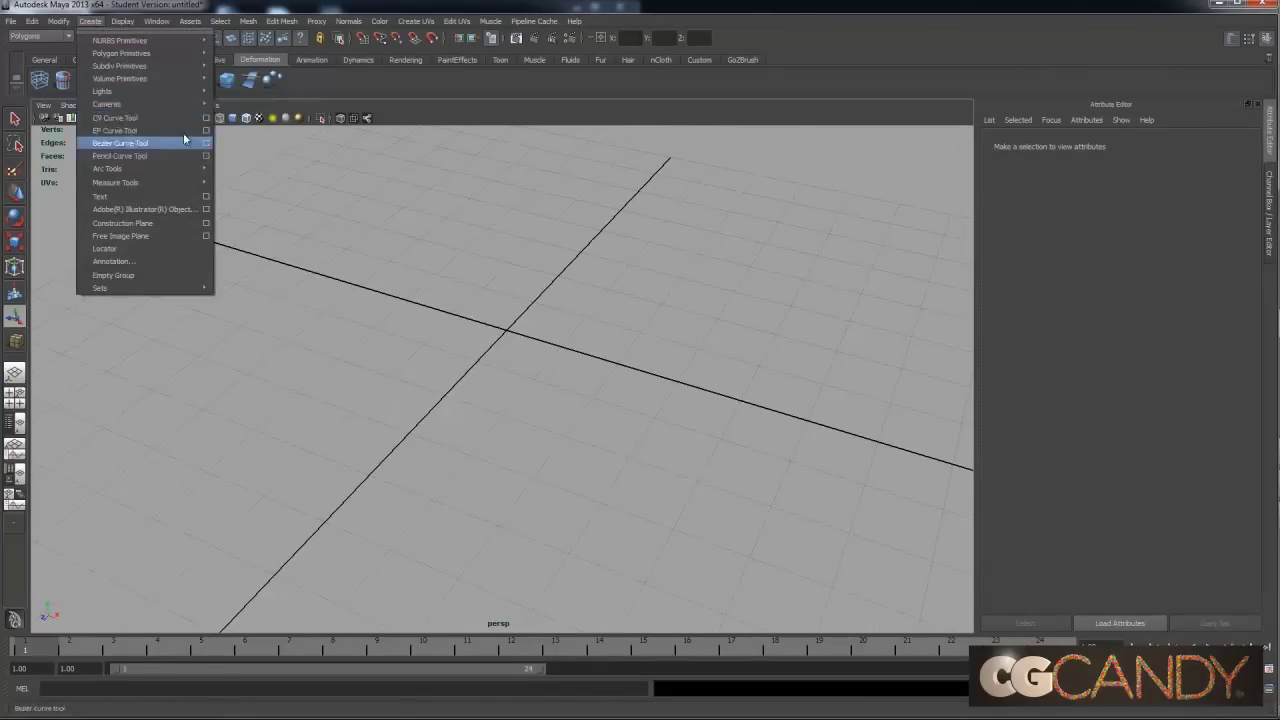
pyautogui.click(134, 118)
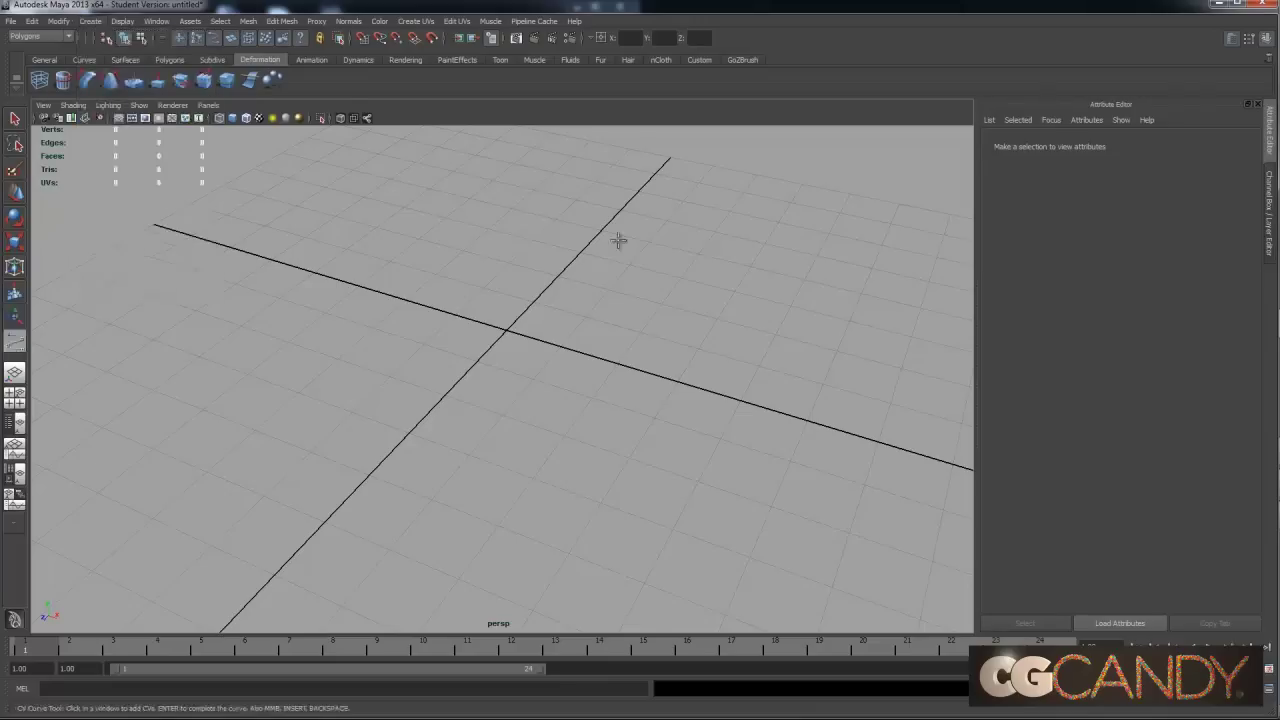
pyautogui.click(627, 228)
pyautogui.click(449, 232)
pyautogui.moveTo(432, 402); pyautogui.dragTo(503, 410)
pyautogui.moveTo(300, 428); pyautogui.dragTo(227, 291)
pyautogui.moveTo(330, 245)
pyautogui.mouseDown()
pyautogui.moveTo(343, 243)
pyautogui.moveTo(340, 257)
pyautogui.mouseUp()
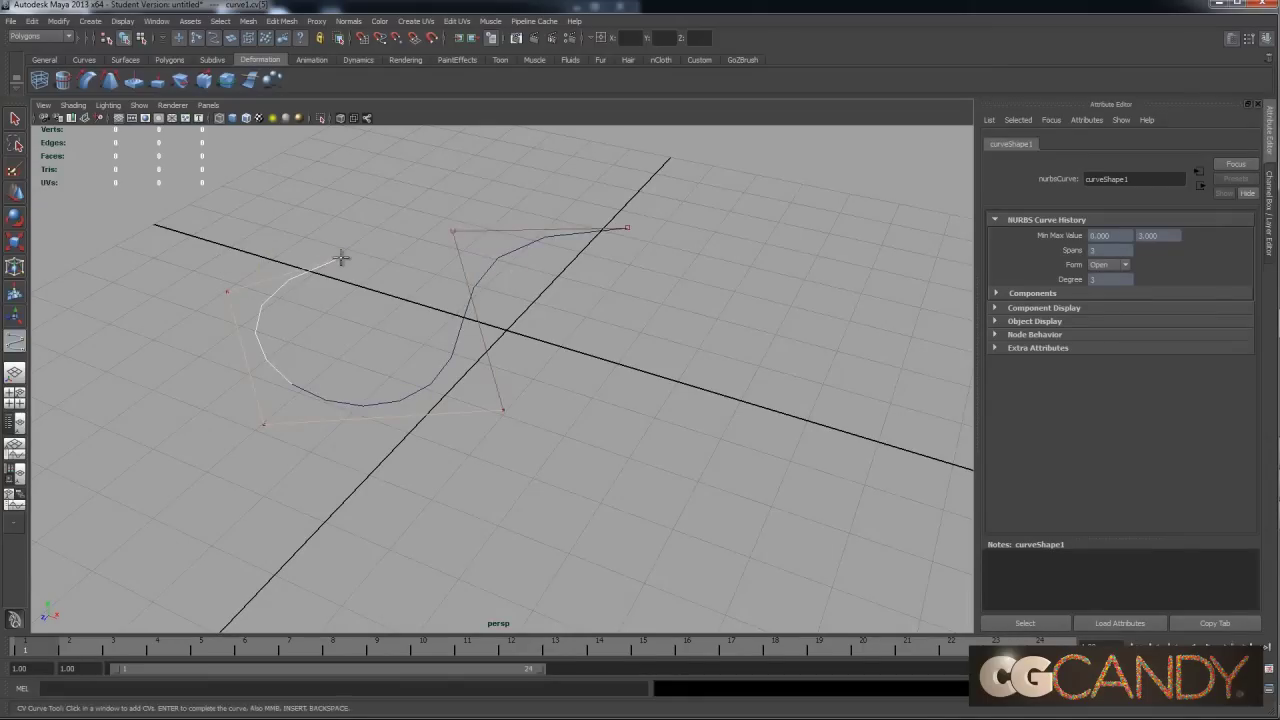
pyautogui.press('Return')
# In control-vertex mode, pull one curve point down and raise another to reshape the curve.
pyautogui.rightClick(470, 303)
pyautogui.click(400, 302)
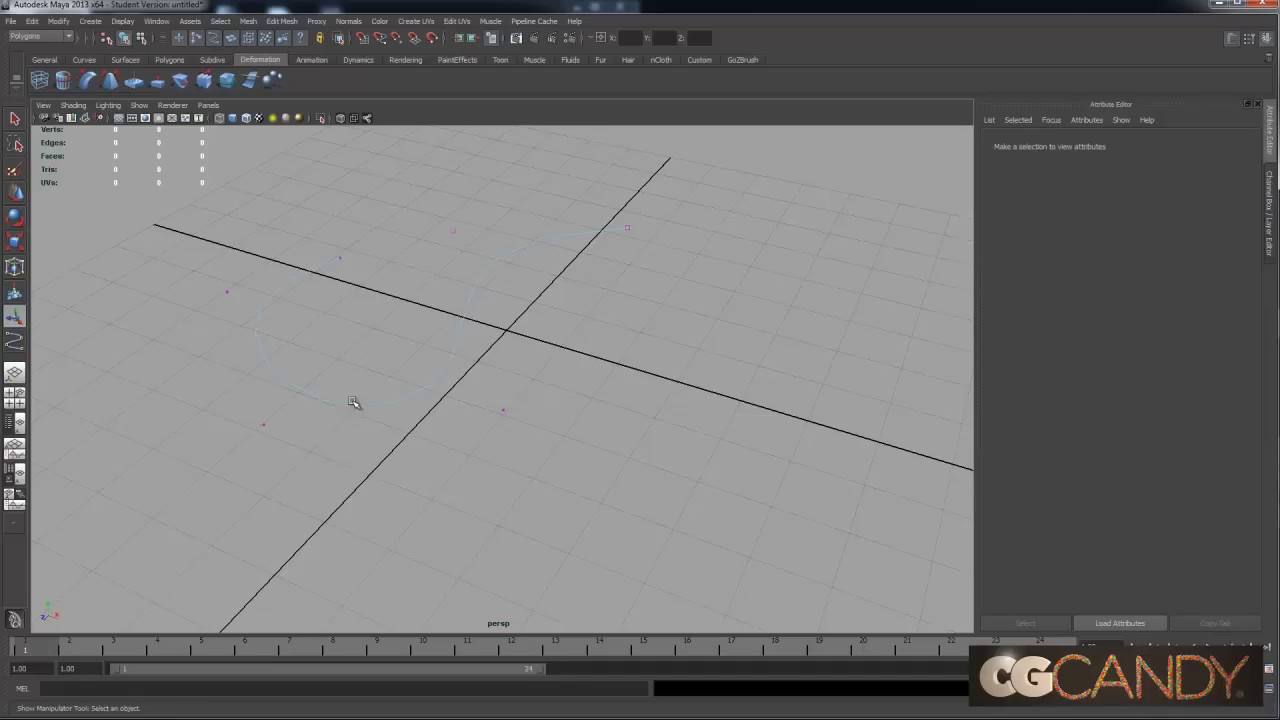
pyautogui.keyDown('alt'); pyautogui.moveTo(354, 400); pyautogui.dragTo(282, 430); pyautogui.keyUp('alt')
pyautogui.press('w')
pyautogui.moveTo(271, 364); pyautogui.dragTo(271, 428)
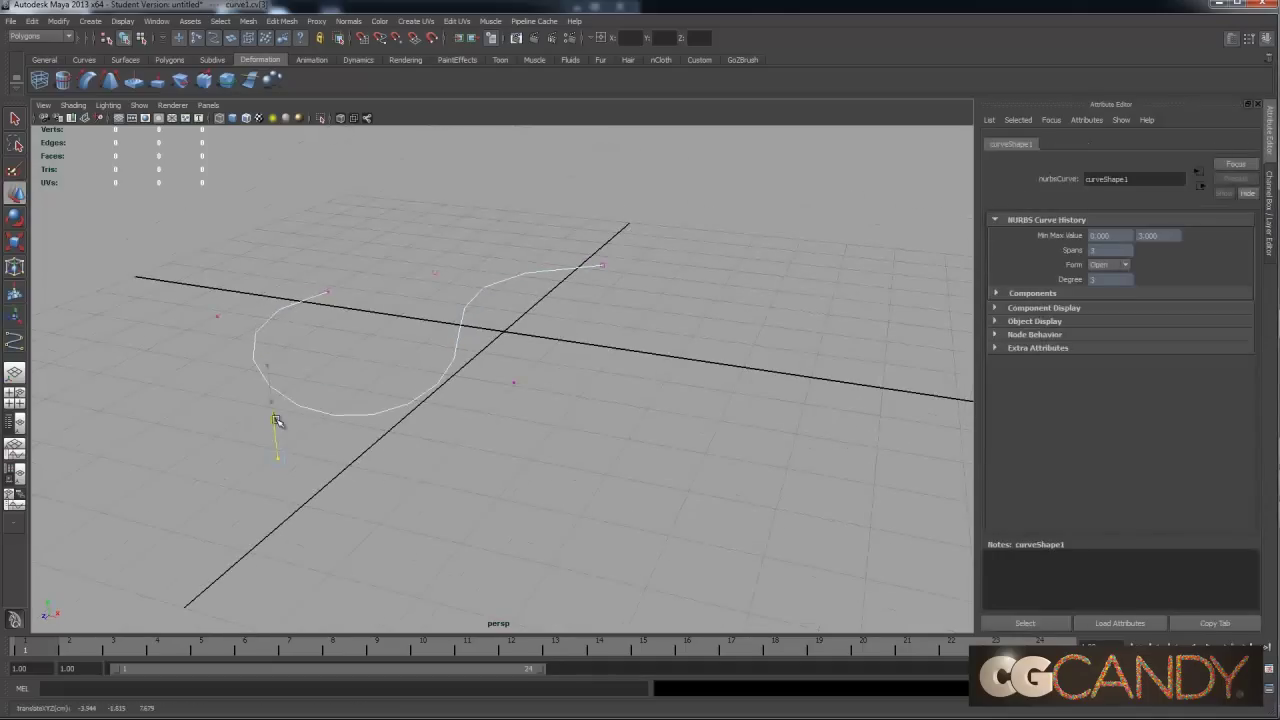
pyautogui.click(437, 273)
pyautogui.keyDown('alt'); pyautogui.moveTo(437, 273); pyautogui.dragTo(474, 280); pyautogui.keyUp('alt')
pyautogui.moveTo(474, 280)
pyautogui.mouseDown(button='right')
pyautogui.moveTo(525, 255)
pyautogui.moveTo(474, 310)
pyautogui.moveTo(474, 288)
pyautogui.mouseUp(button='right')
pyautogui.moveTo(474, 288); pyautogui.dragTo(555, 265, button='right')
pyautogui.keyDown('alt'); pyautogui.moveTo(555, 265); pyautogui.dragTo(443, 381); pyautogui.keyUp('alt')
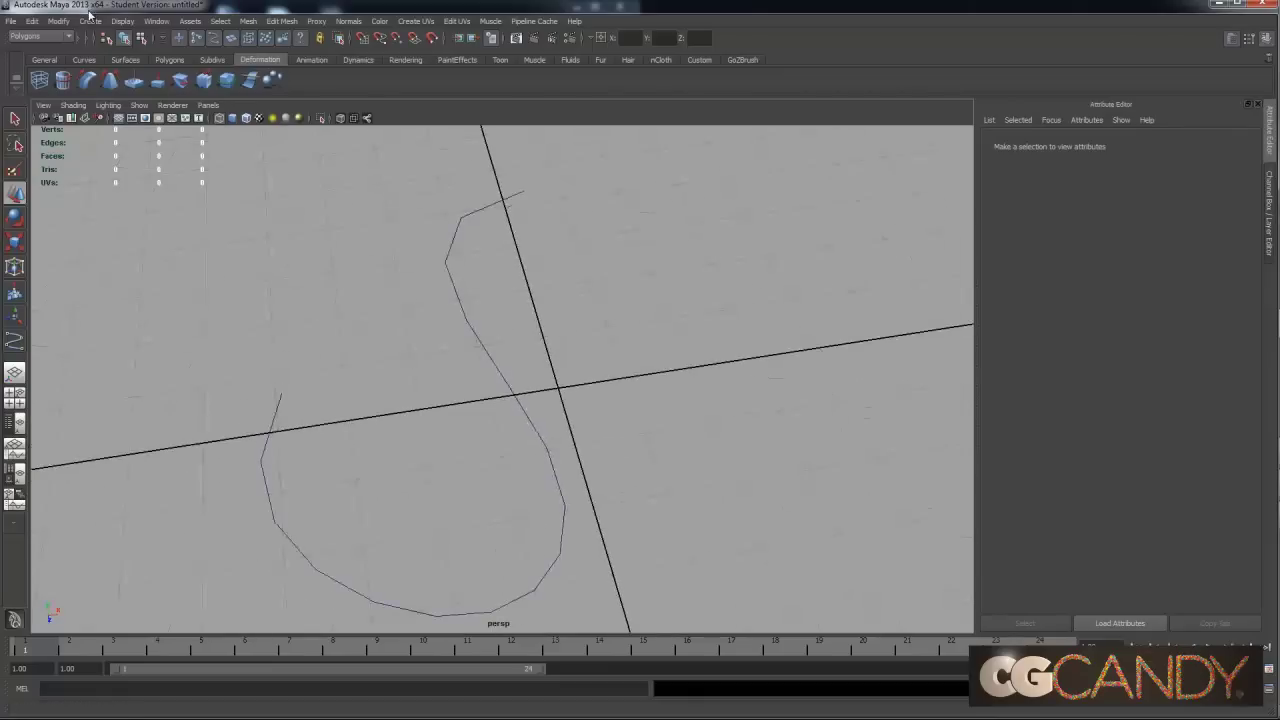
# Open Create > NURBS Primitives to reach the Circle option.
pyautogui.click(99, 20)
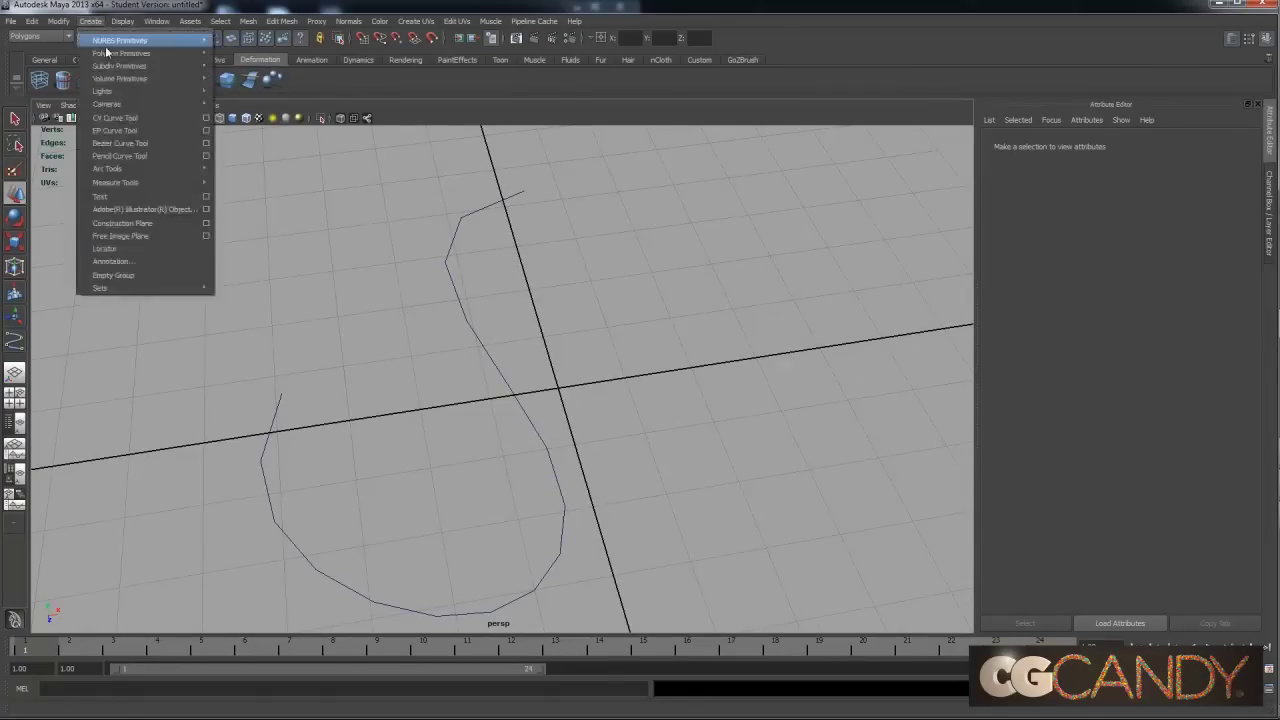
pyautogui.moveTo(110, 54)
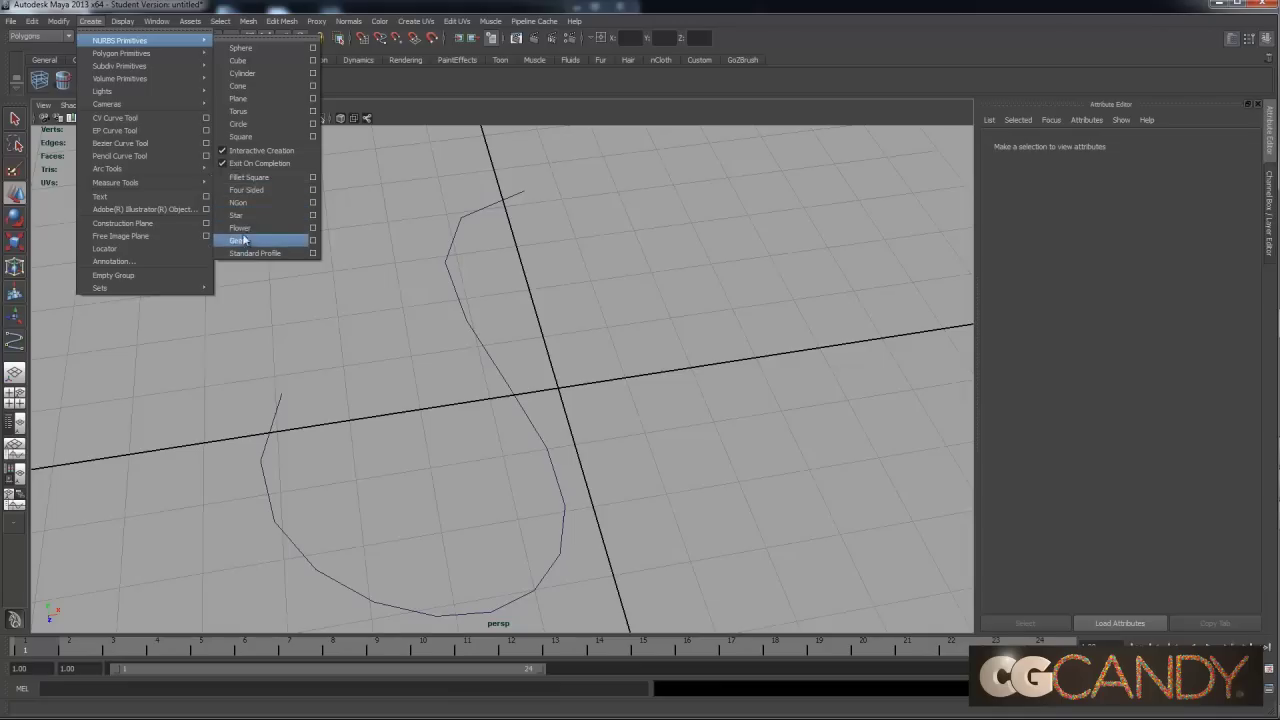
# Create a NURBS circle near the curve's end and rotate it 90° upright.
pyautogui.click(252, 122)
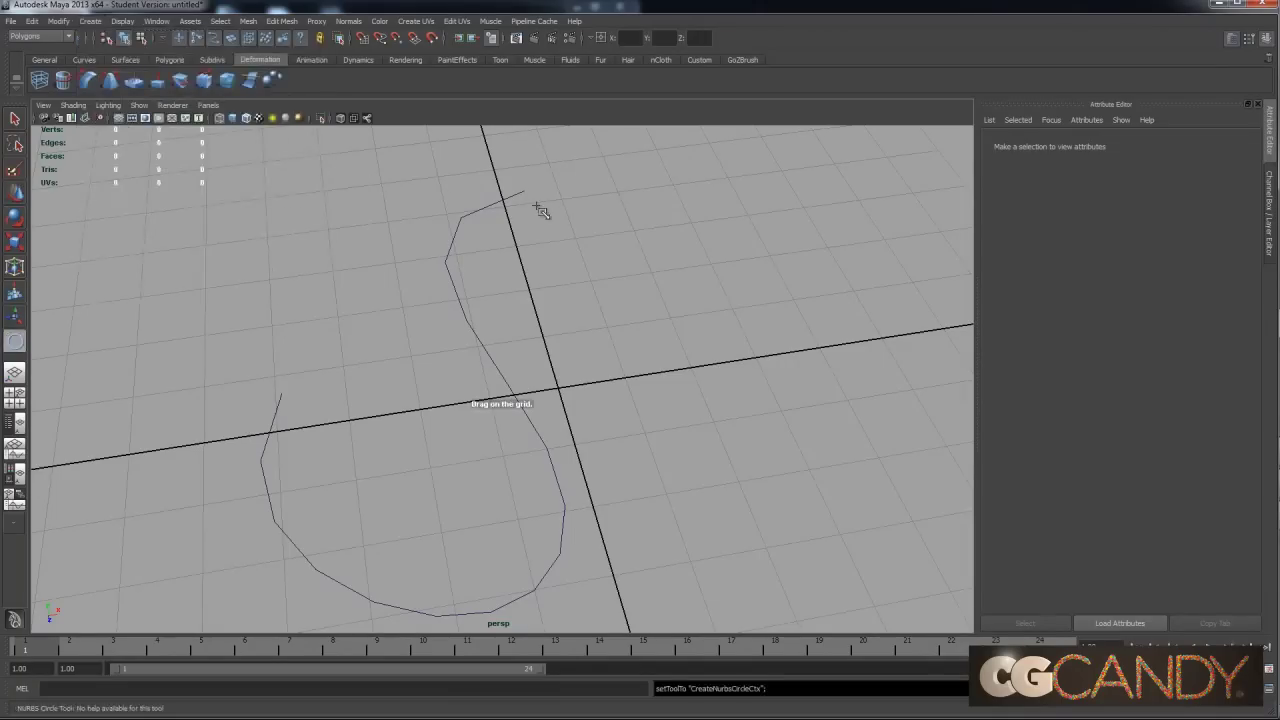
pyautogui.click(566, 201)
pyautogui.keyDown('alt'); pyautogui.moveTo(566, 201); pyautogui.dragTo(490, 270); pyautogui.keyUp('alt')
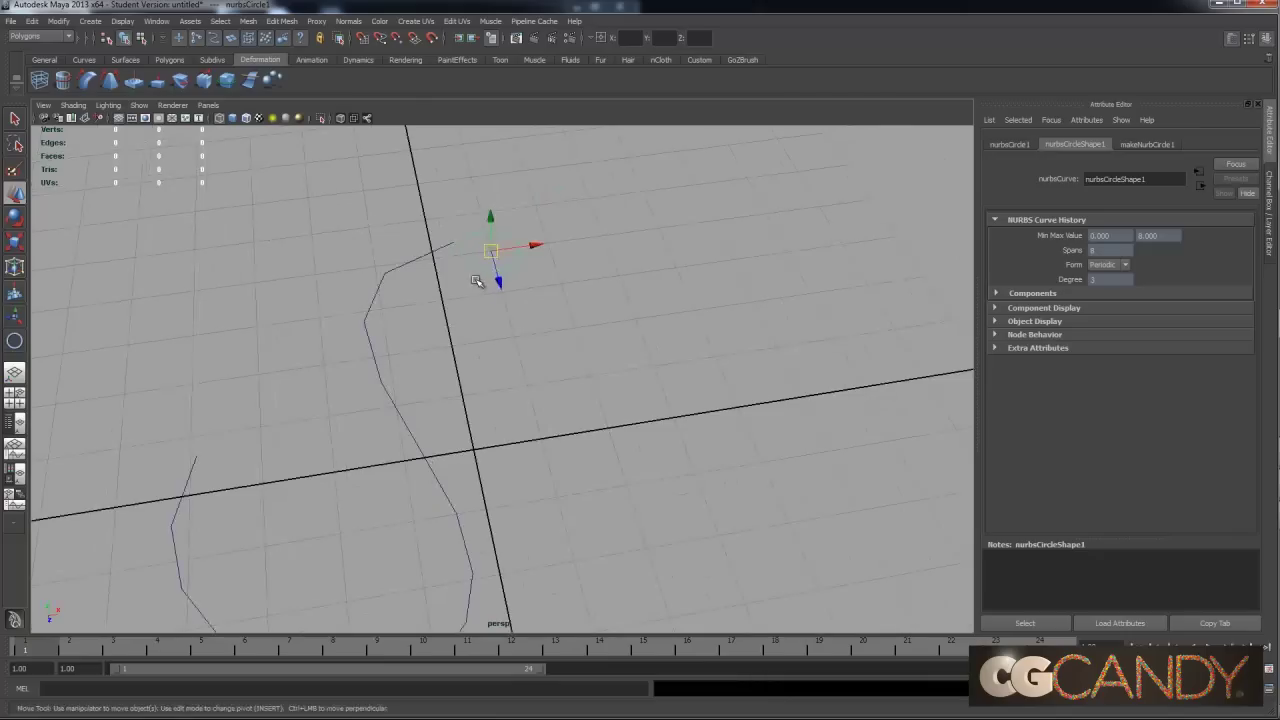
pyautogui.press('e')
pyautogui.moveTo(503, 205); pyautogui.dragTo(422, 218)
# Select the circle and add the S-shaped curve to the selection.
pyautogui.keyDown('alt'); pyautogui.moveTo(493, 347); pyautogui.dragTo(466, 386); pyautogui.keyUp('alt')
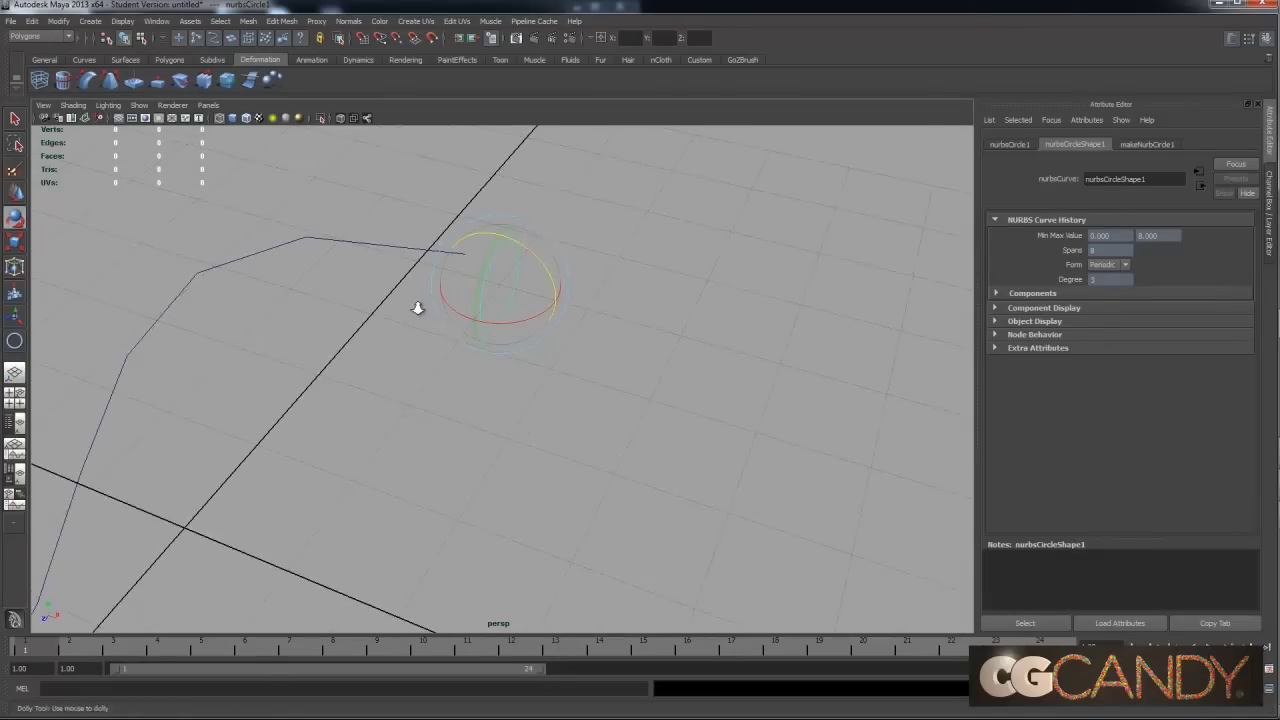
pyautogui.keyDown('alt'); pyautogui.moveTo(420, 306); pyautogui.dragTo(516, 241); pyautogui.keyUp('alt')
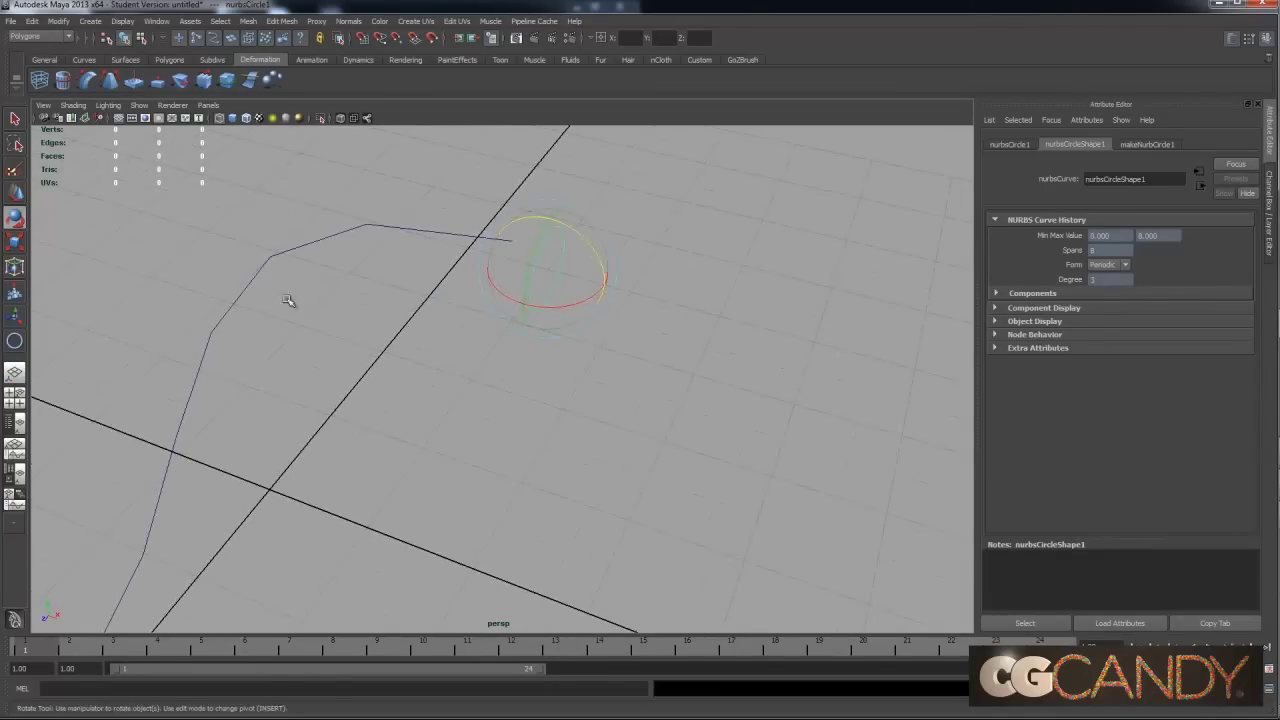
pyautogui.keyDown('alt'); pyautogui.moveTo(326, 331); pyautogui.dragTo(219, 333, button='right'); pyautogui.keyUp('alt')
pyautogui.keyDown('alt'); pyautogui.moveTo(219, 333); pyautogui.dragTo(497, 417); pyautogui.keyUp('alt')
pyautogui.click(499, 417)
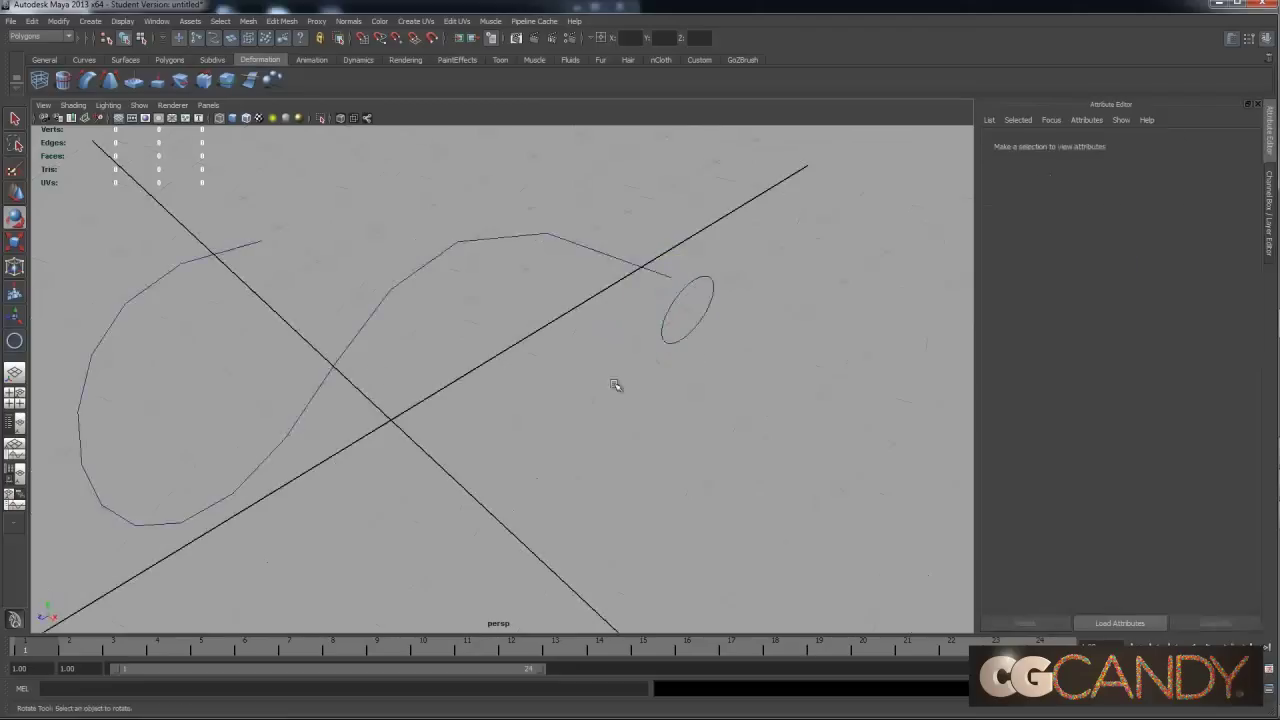
pyautogui.click(665, 330)
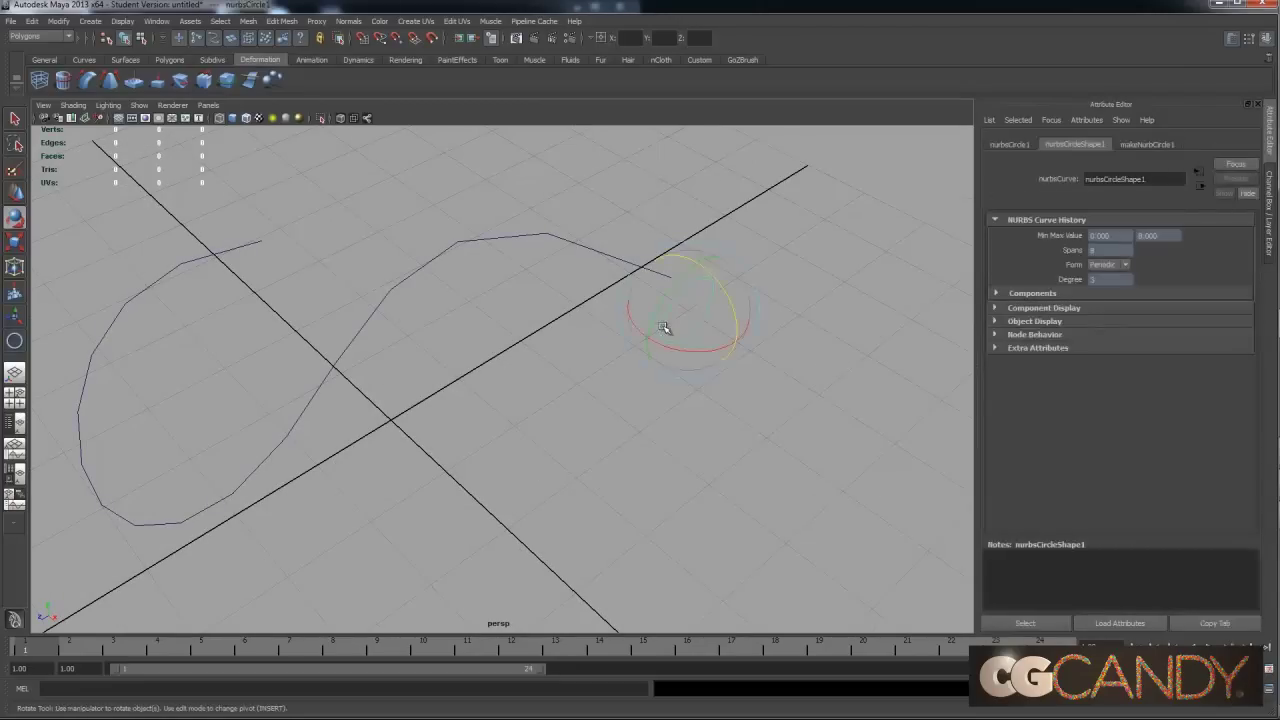
pyautogui.keyDown('shift'); pyautogui.click(596, 251); pyautogui.keyUp('shift')
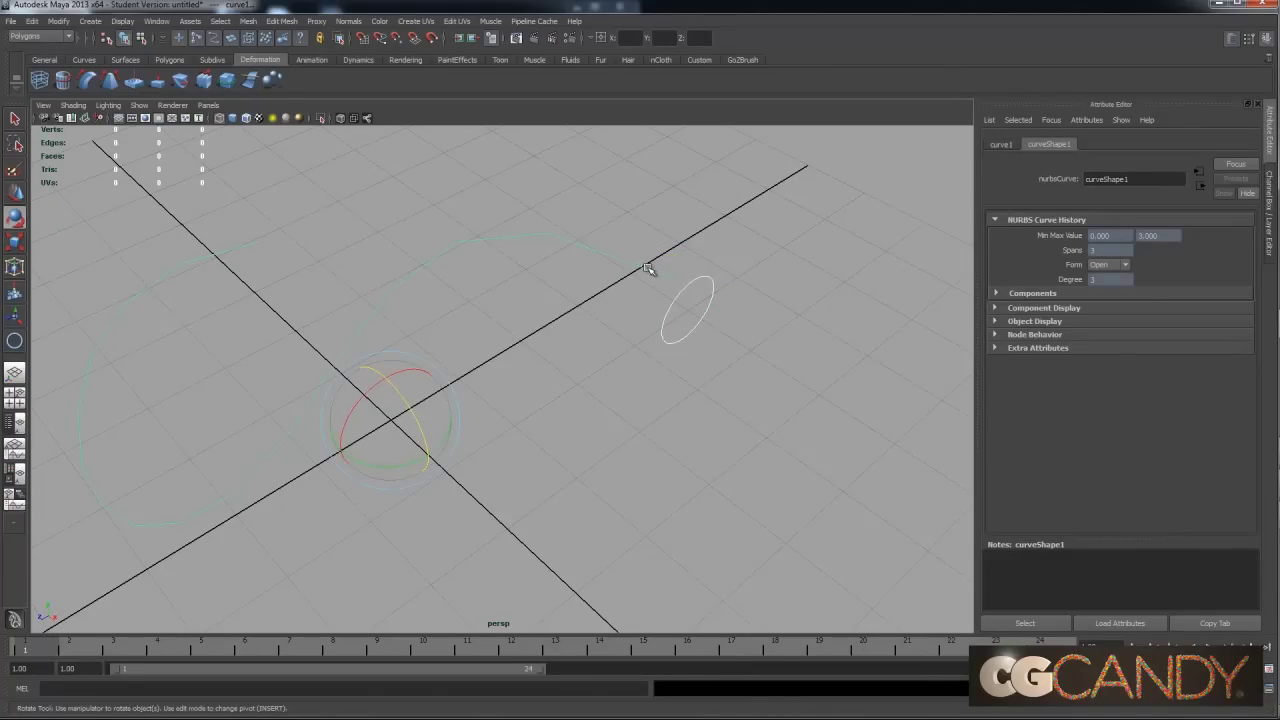
# Move the circle onto the end point of the curve.
pyautogui.rightClick(648, 268)
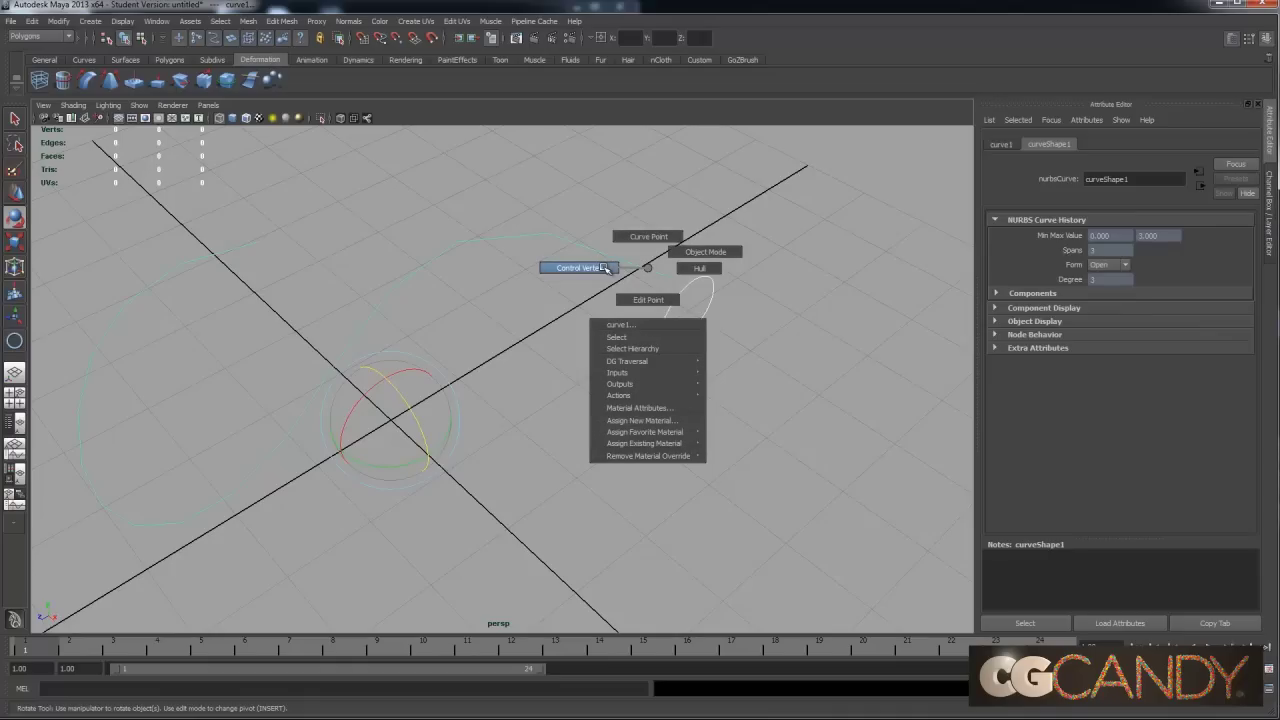
pyautogui.click(604, 268)
pyautogui.press('w')
pyautogui.click(688, 307)
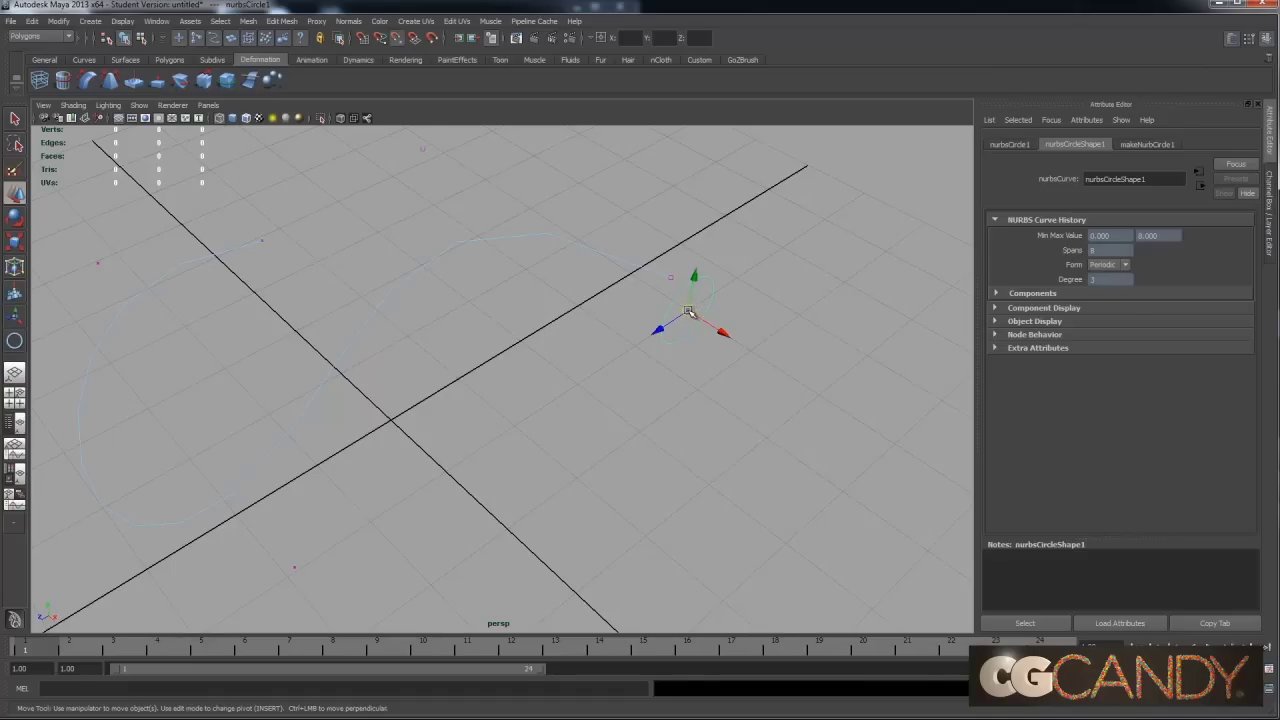
pyautogui.moveTo(688, 312); pyautogui.dragTo(672, 279)
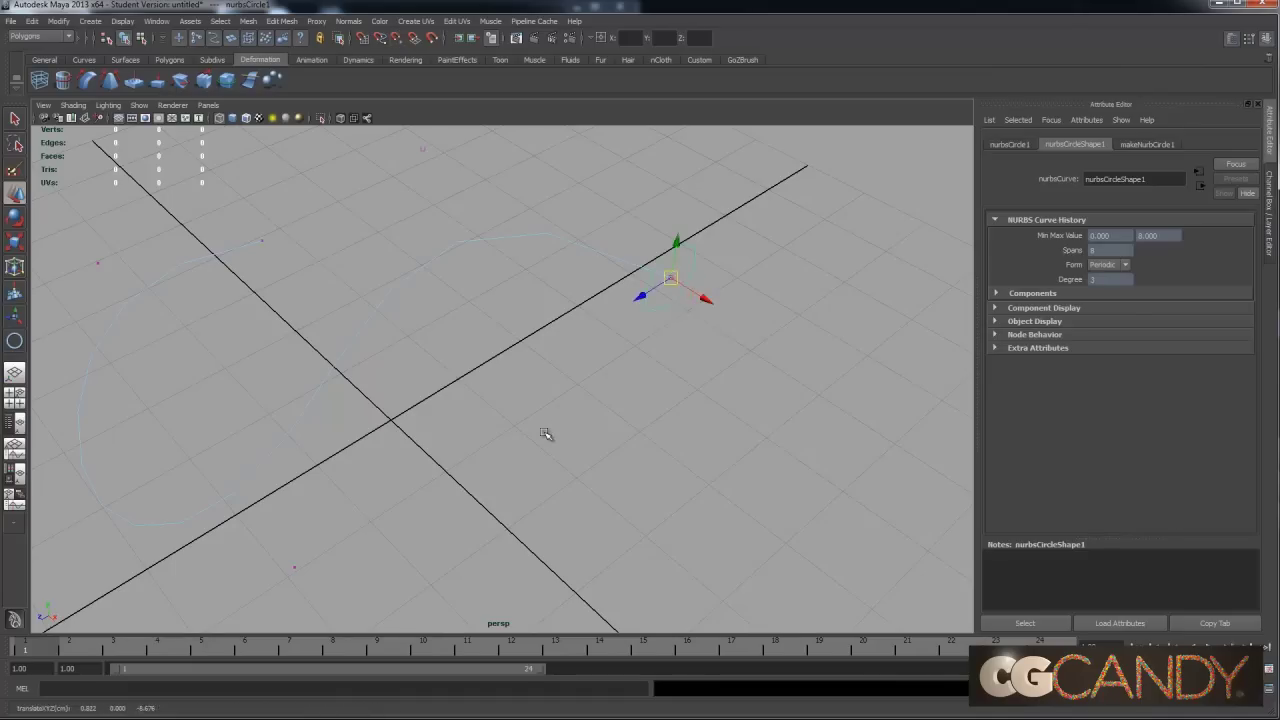
# Rotate the circle so it faces along the curve's direction.
pyautogui.keyDown('alt'); pyautogui.moveTo(531, 431); pyautogui.dragTo(560, 423); pyautogui.keyUp('alt')
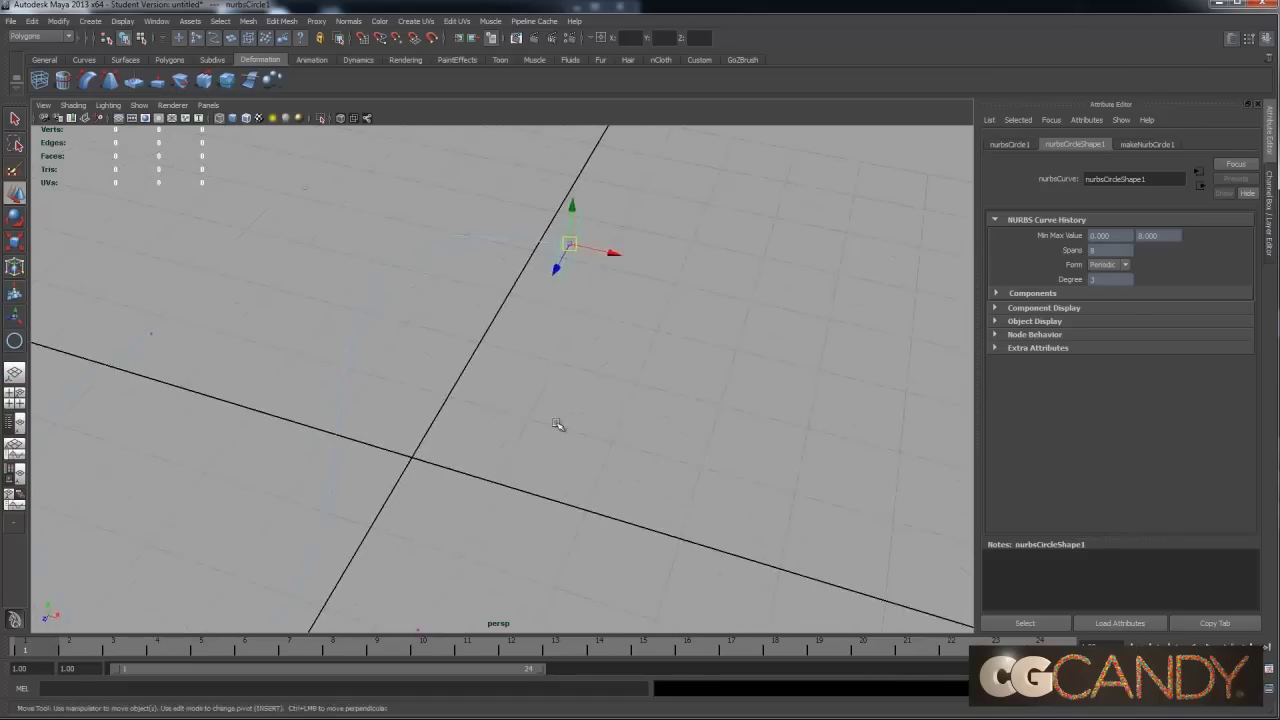
pyautogui.keyDown('alt'); pyautogui.moveTo(560, 423); pyautogui.dragTo(623, 434, button='right'); pyautogui.keyUp('alt')
pyautogui.keyDown('alt'); pyautogui.moveTo(623, 434); pyautogui.dragTo(400, 431); pyautogui.keyUp('alt')
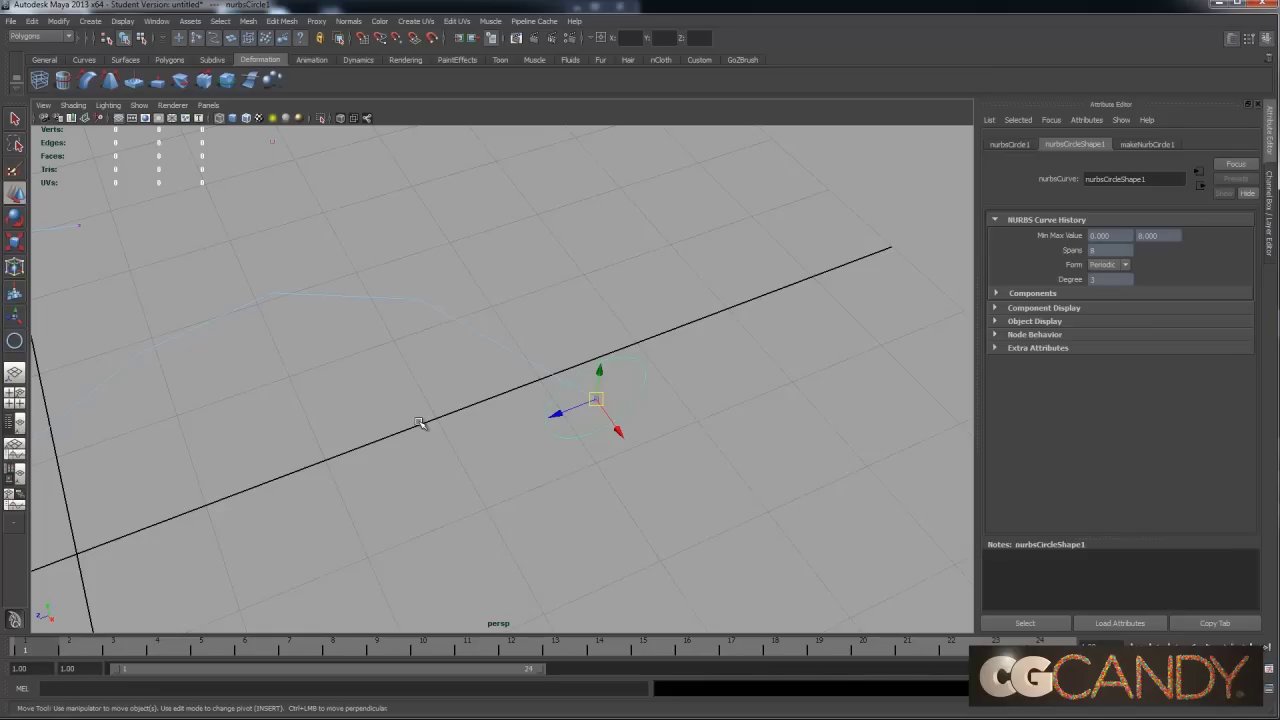
pyautogui.keyDown('alt'); pyautogui.moveTo(386, 423); pyautogui.dragTo(470, 444); pyautogui.keyUp('alt')
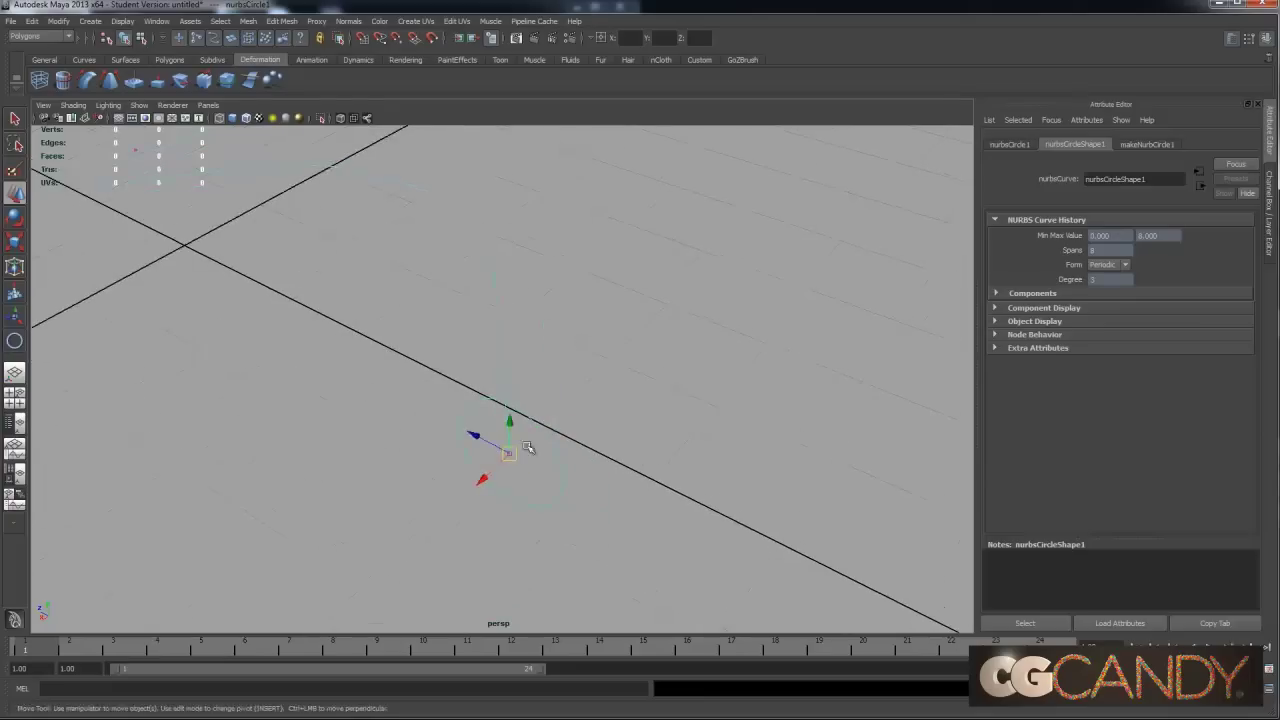
pyautogui.press('e')
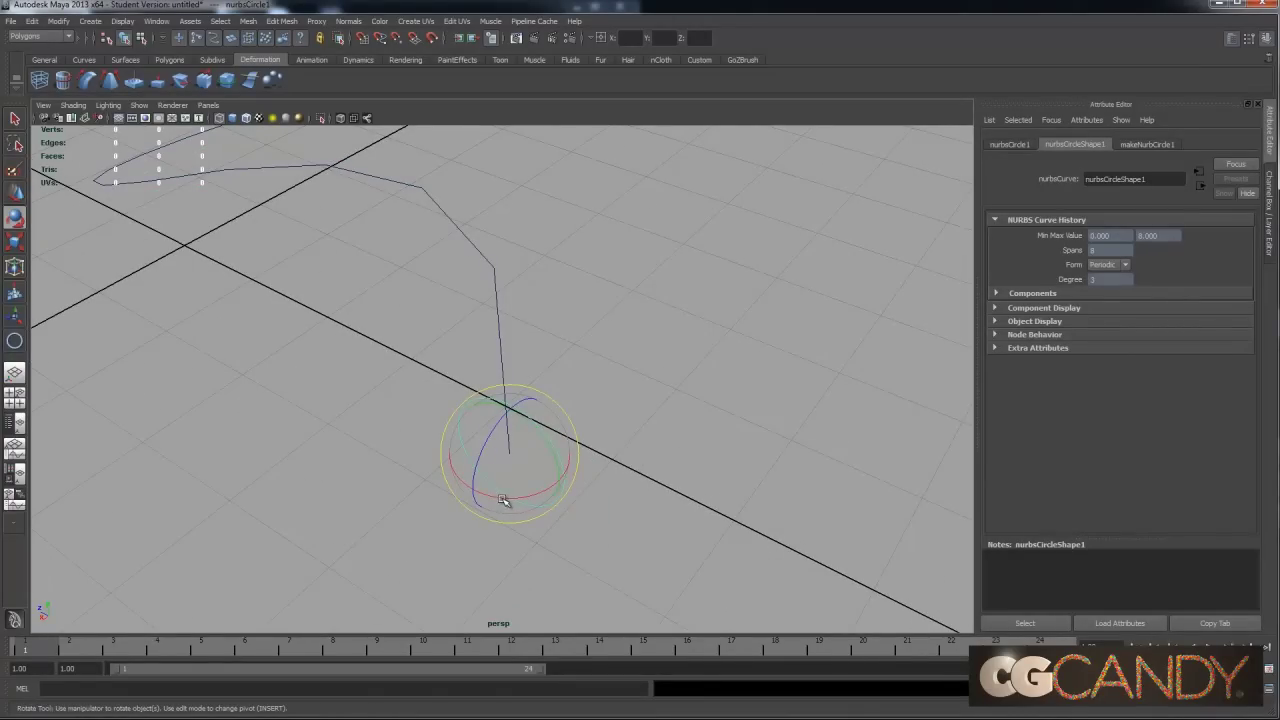
pyautogui.moveTo(493, 496); pyautogui.dragTo(528, 349)
# Scale the circle down, switch to the Surfaces menu set, and open Extrude Options.
pyautogui.press('r')
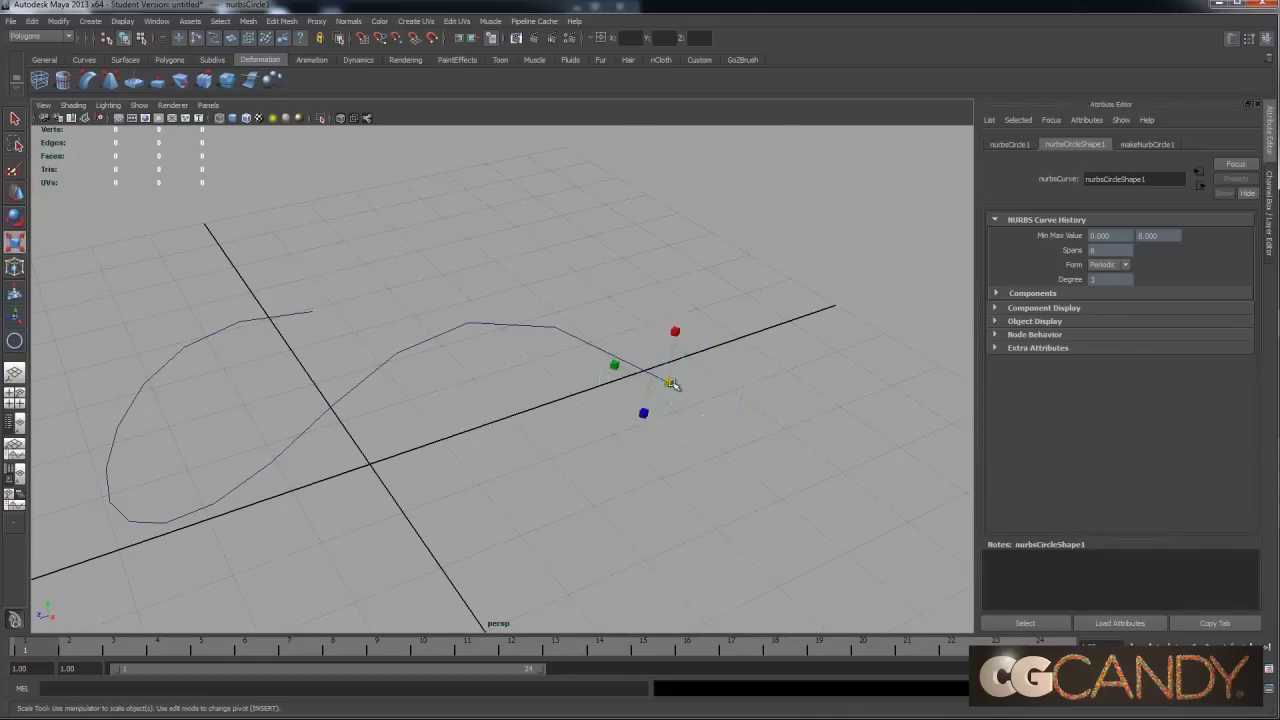
pyautogui.moveTo(677, 386); pyautogui.dragTo(664, 386)
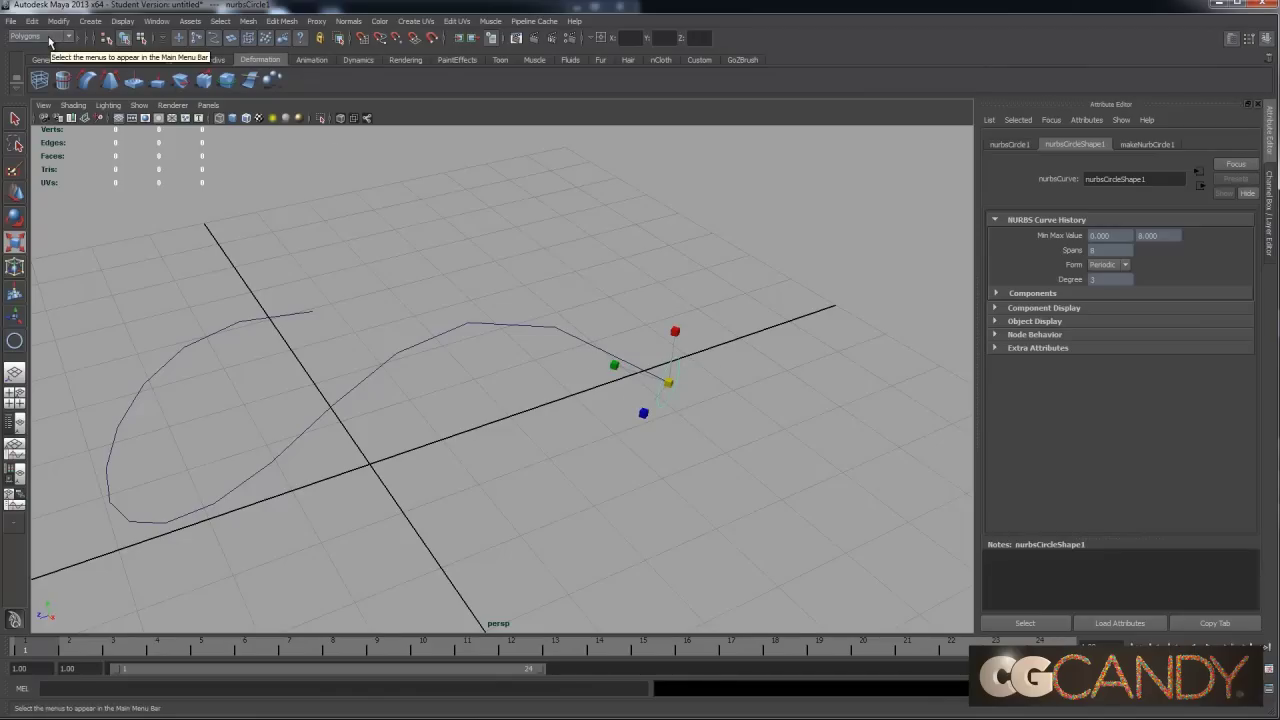
pyautogui.click(48, 40)
pyautogui.click(38, 66)
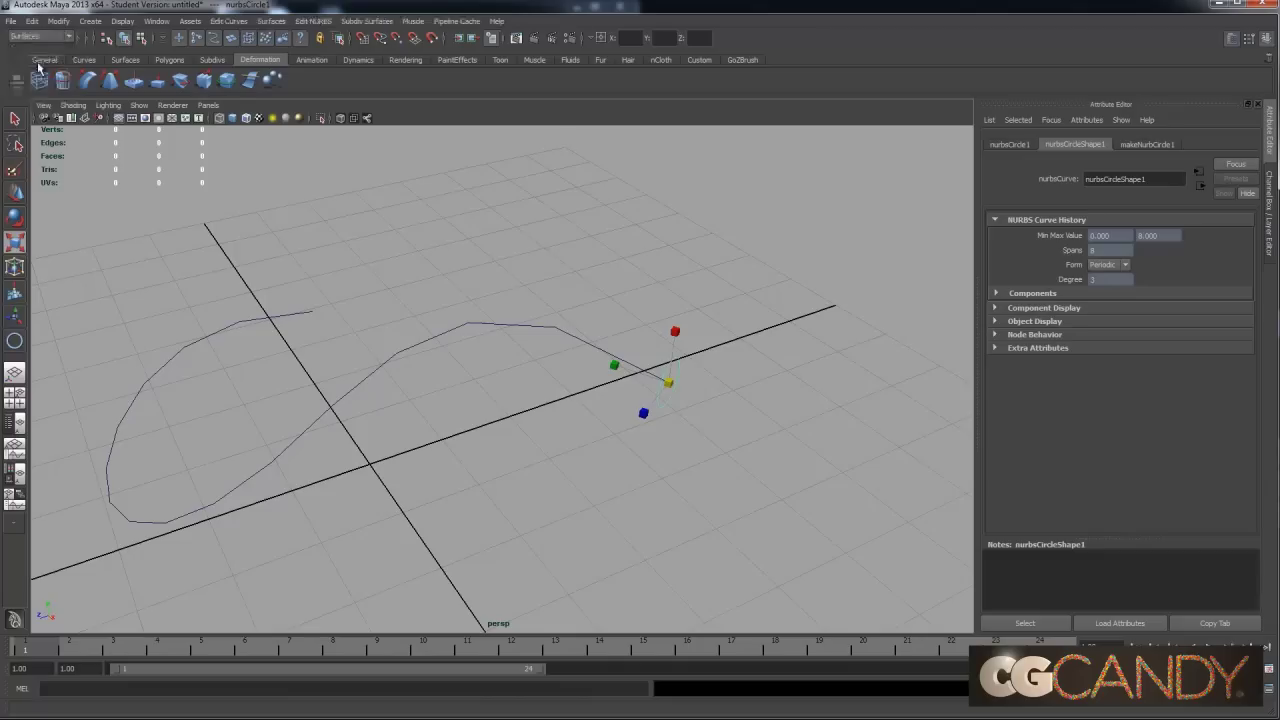
pyautogui.click(265, 22)
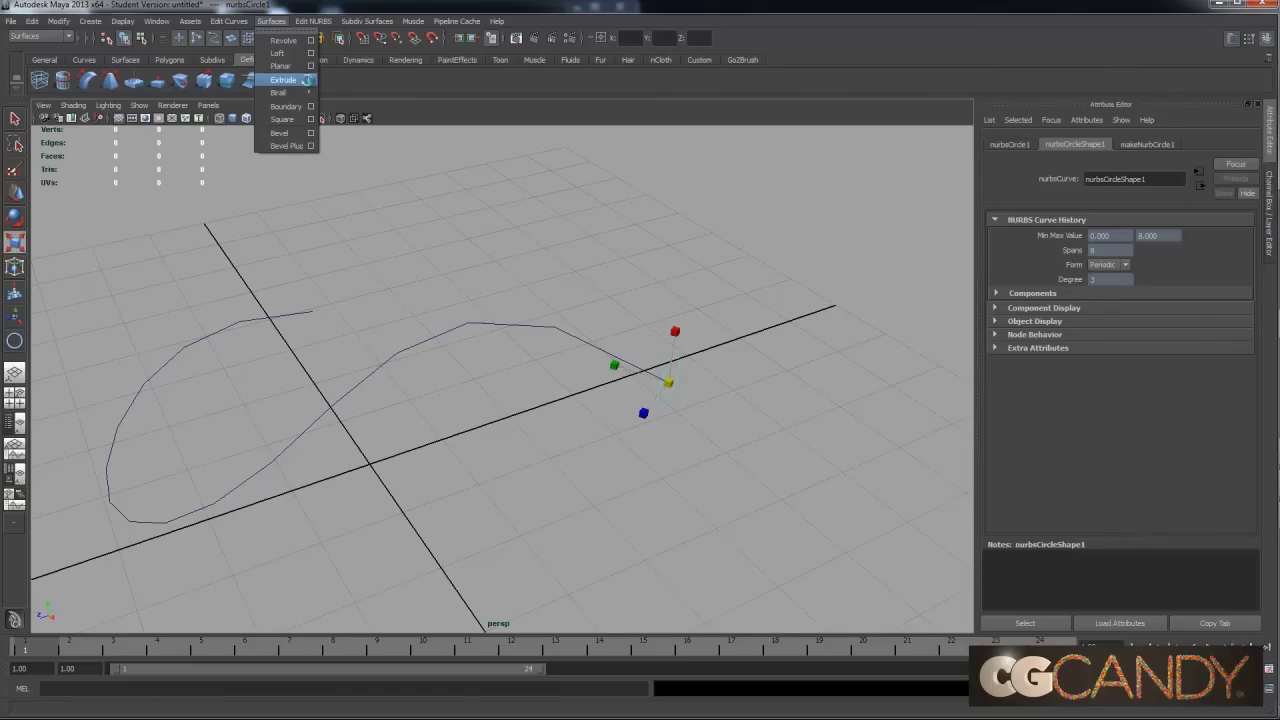
pyautogui.click(310, 80)
# Reset the Extrude Options to defaults and enlarge the dialog.
pyautogui.moveTo(855, 228); pyautogui.dragTo(467, 181)
pyautogui.click(448, 187)
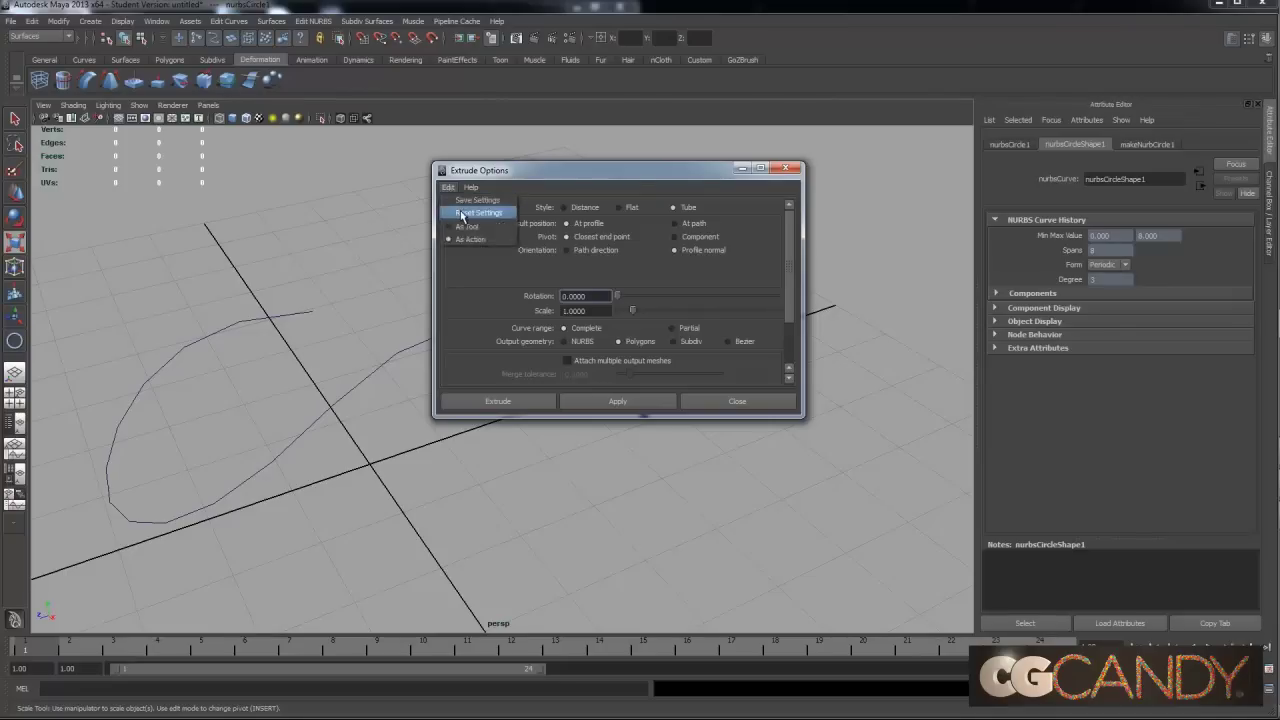
pyautogui.click(462, 214)
pyautogui.moveTo(649, 174); pyautogui.dragTo(905, 73)
pyautogui.moveTo(1055, 312); pyautogui.dragTo(1085, 360)
pyautogui.moveTo(916, 74); pyautogui.dragTo(966, 78)
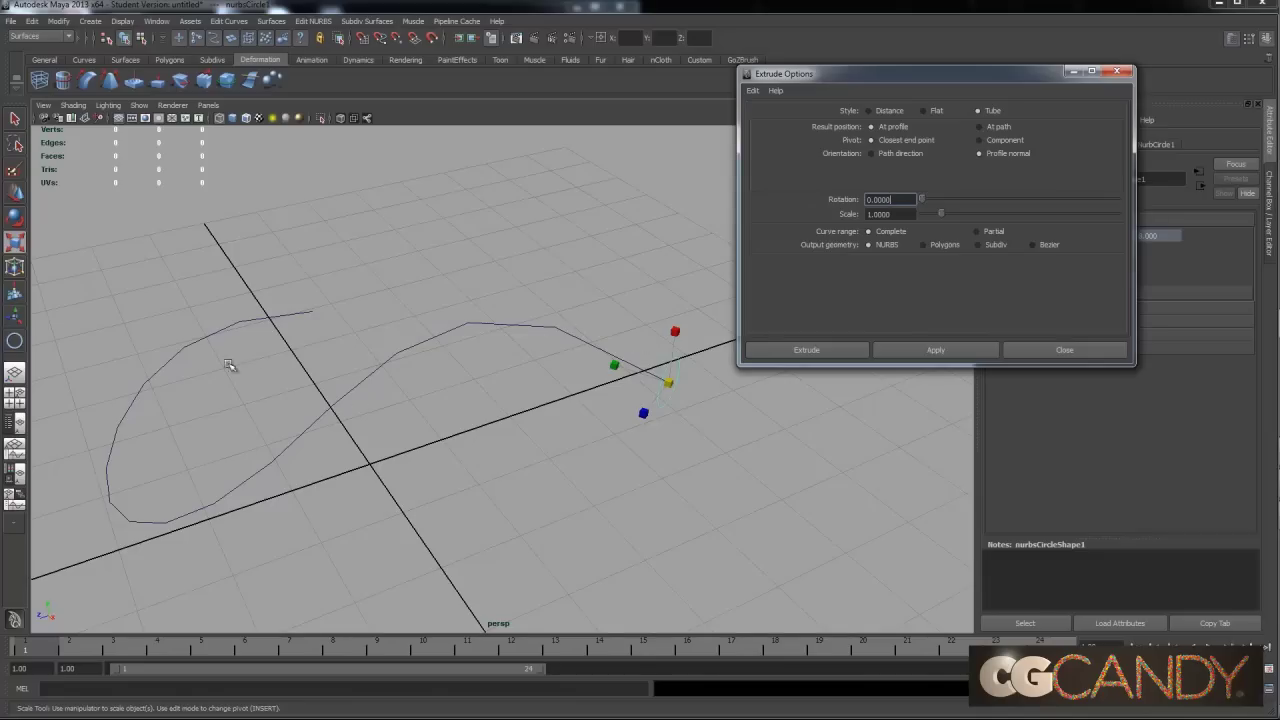
# Set Output geometry to Polygons and Tessellation to Control points.
pyautogui.click(924, 245)
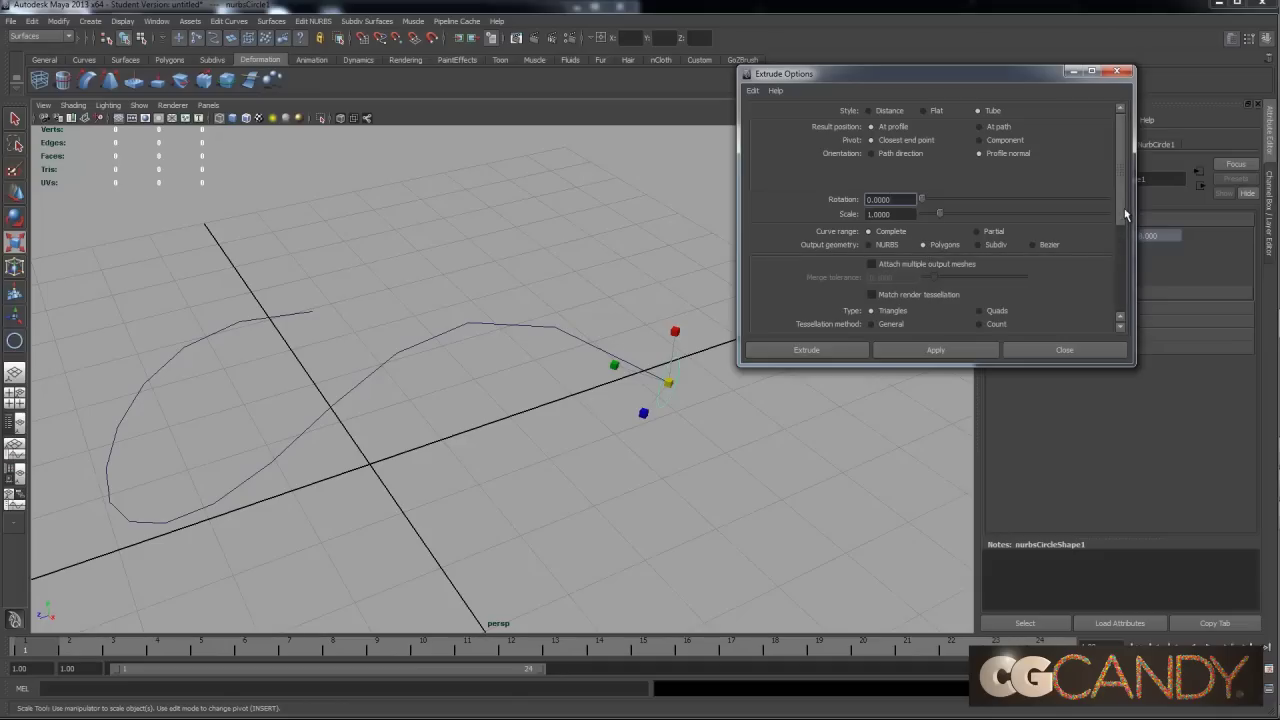
pyautogui.moveTo(1126, 217); pyautogui.dragTo(1126, 235)
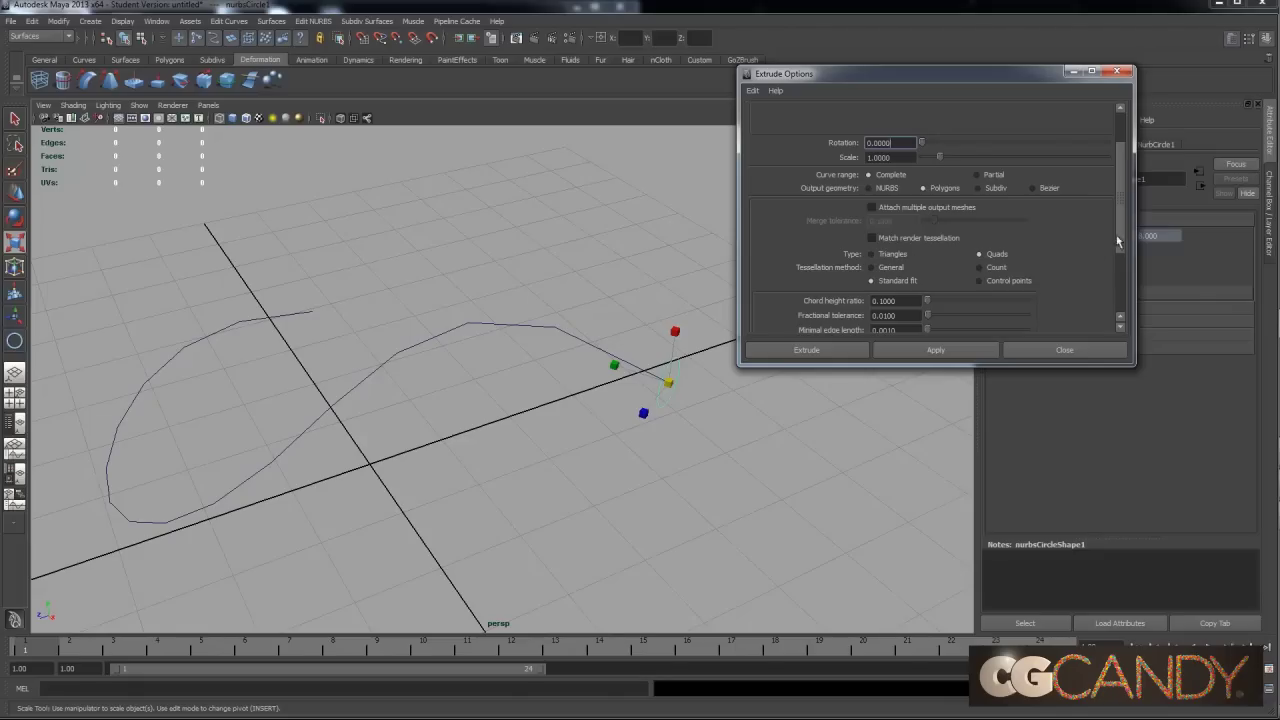
pyautogui.moveTo(1118, 241); pyautogui.dragTo(1122, 260)
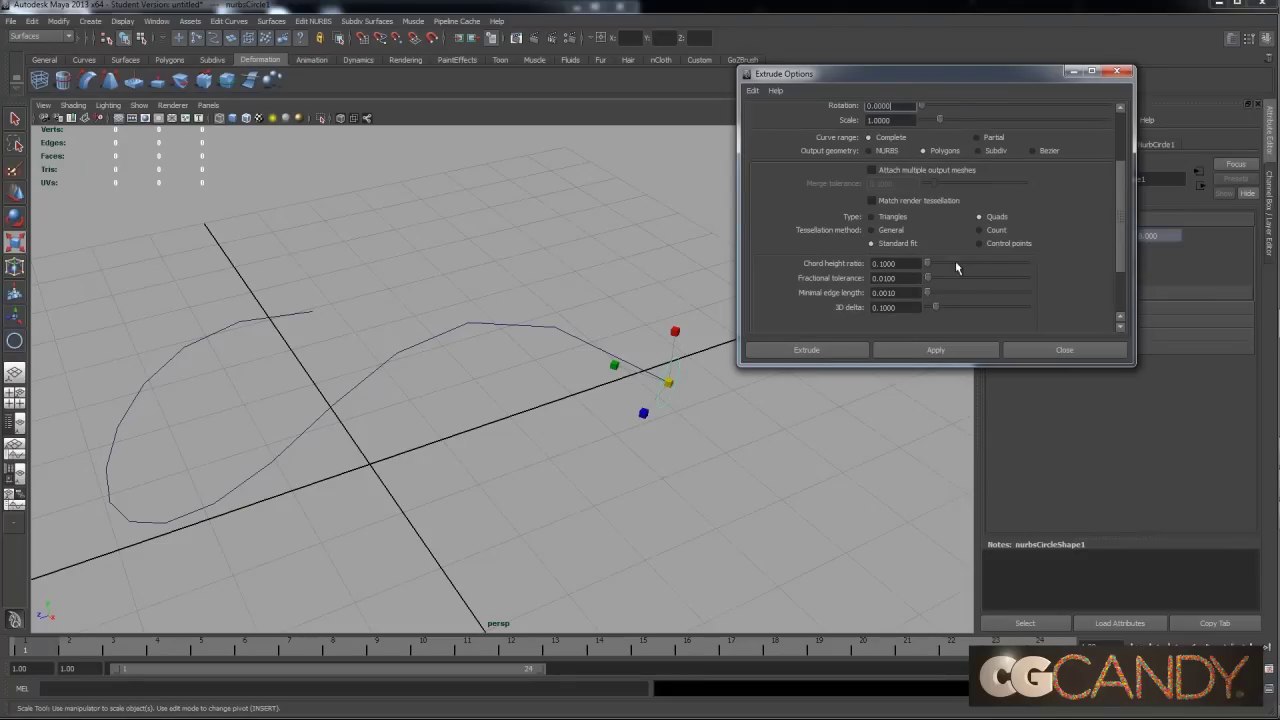
pyautogui.moveTo(1118, 228); pyautogui.dragTo(1127, 186)
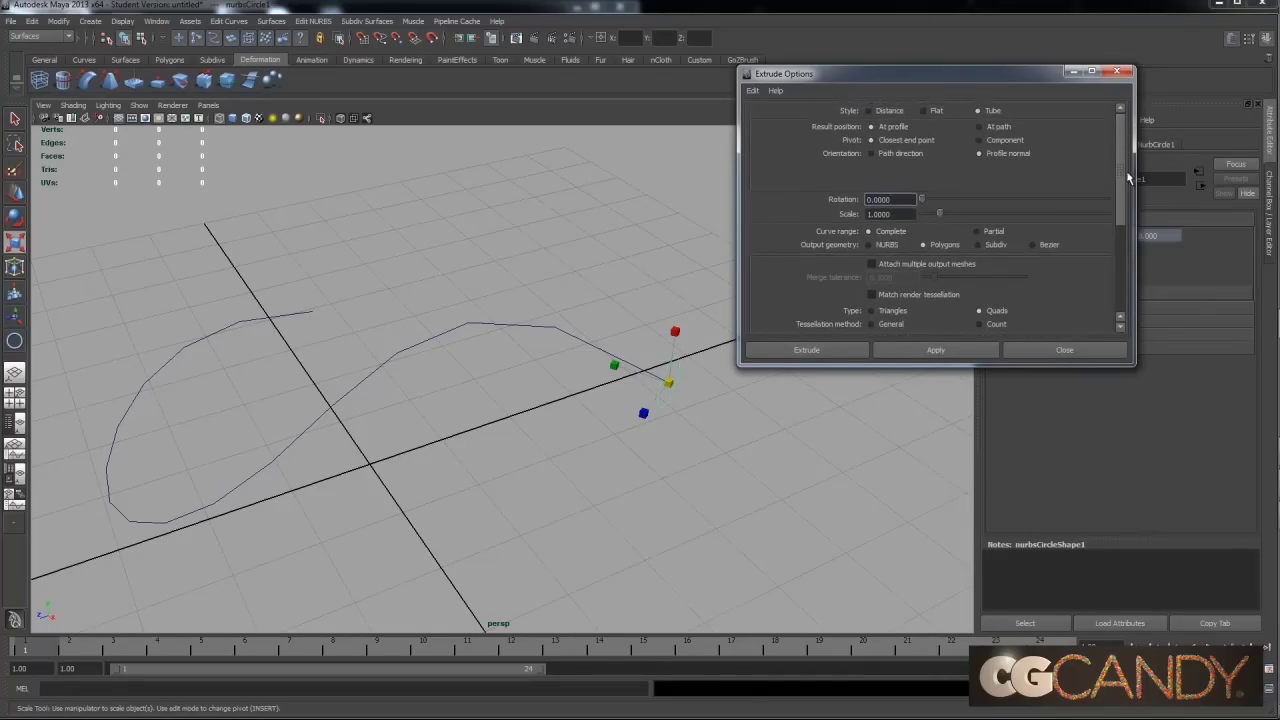
pyautogui.moveTo(1127, 178); pyautogui.dragTo(1118, 232)
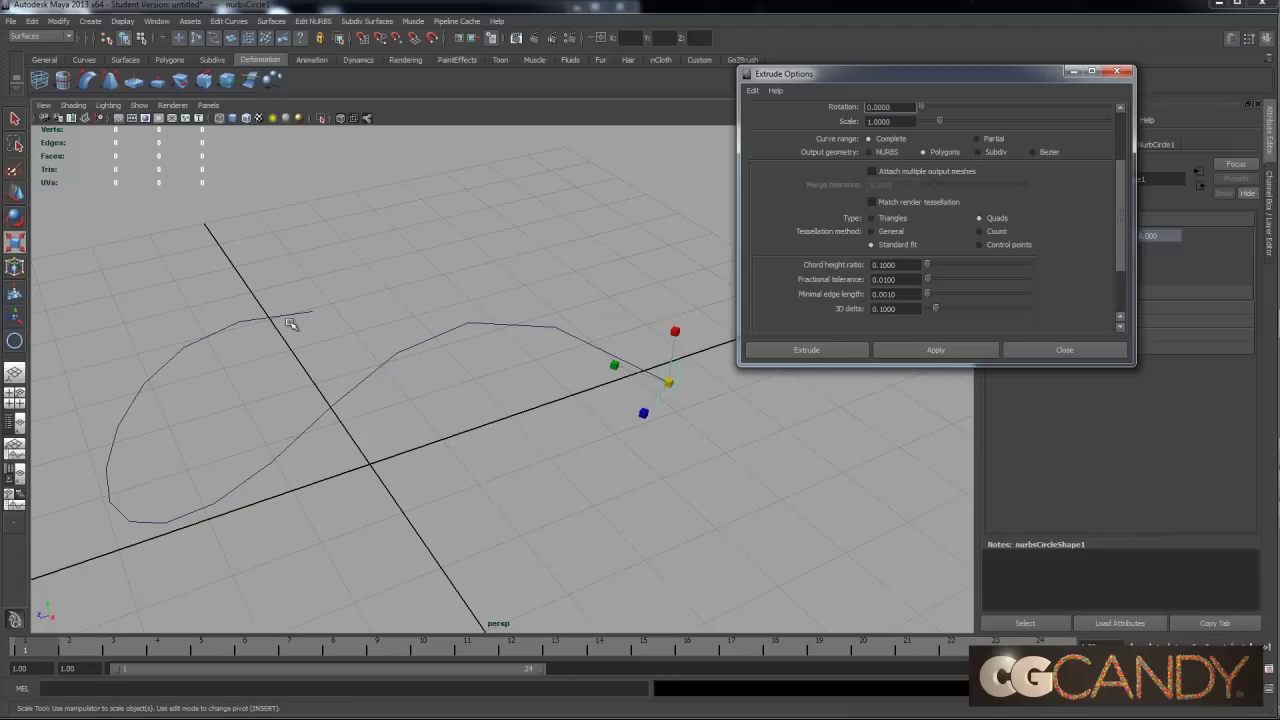
pyautogui.click(997, 246)
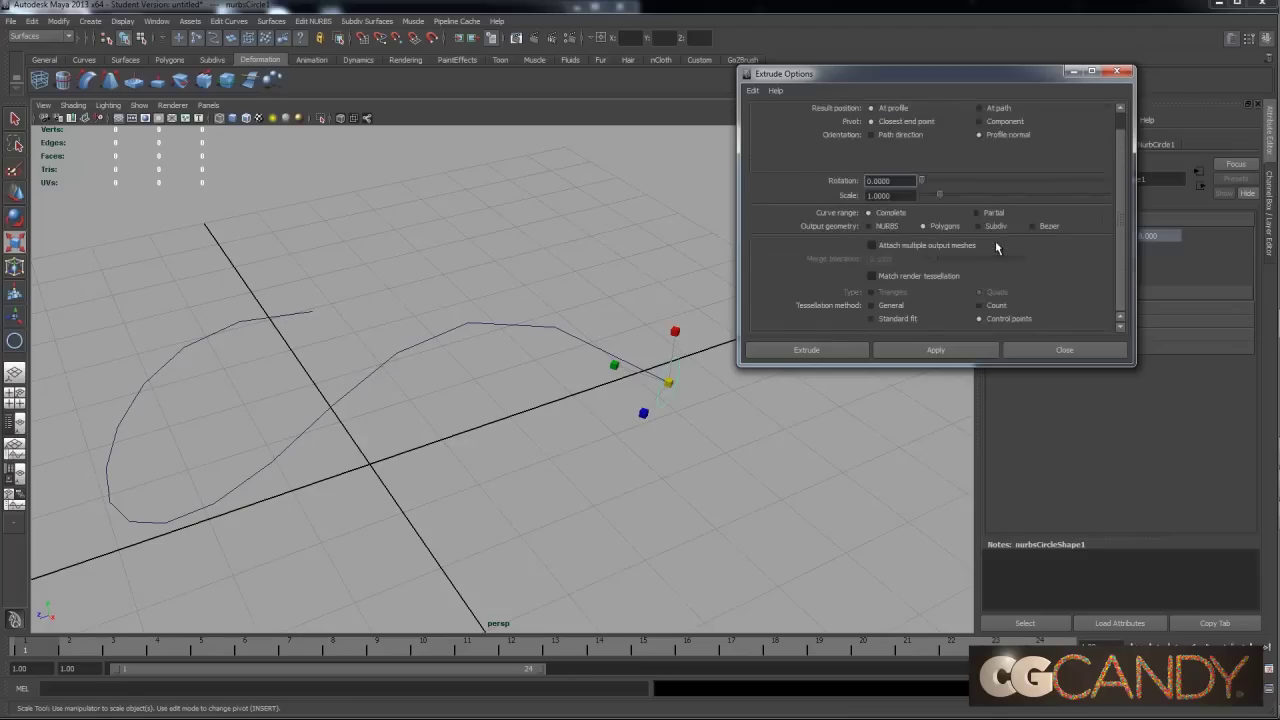
# Add the path curve to the selection and extrude the circle along it.
pyautogui.click(837, 352)
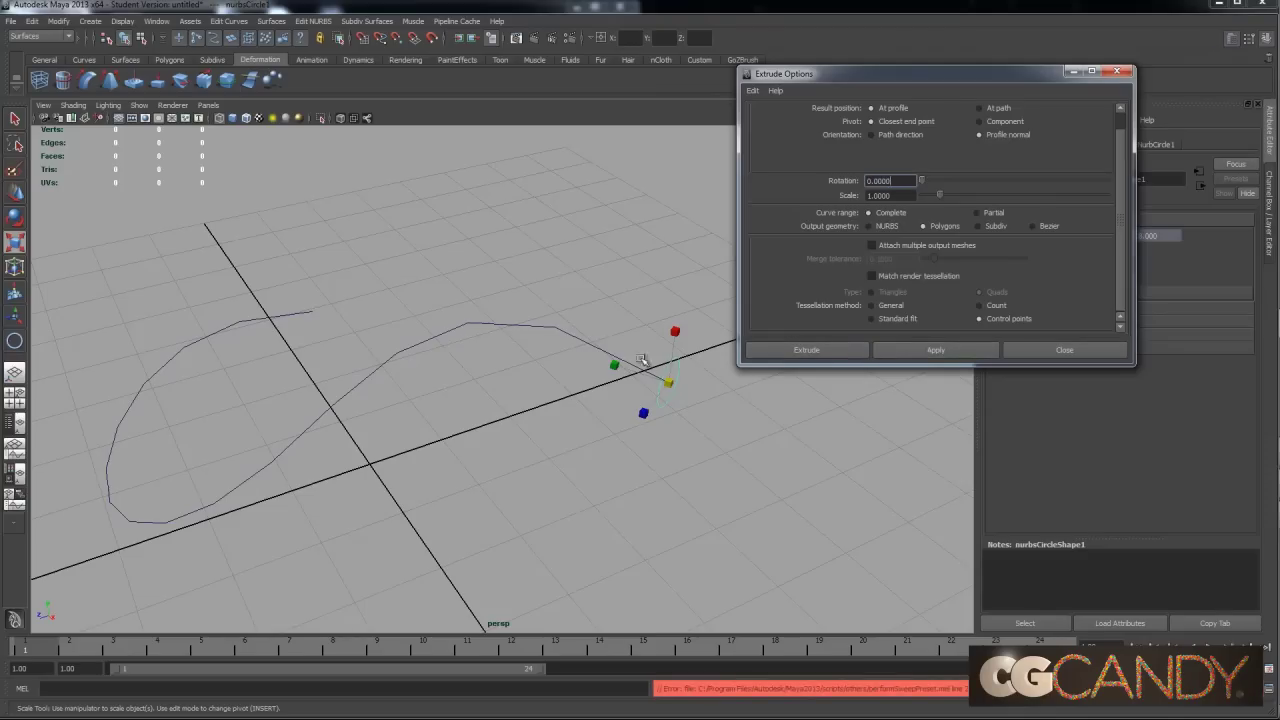
pyautogui.click(590, 344)
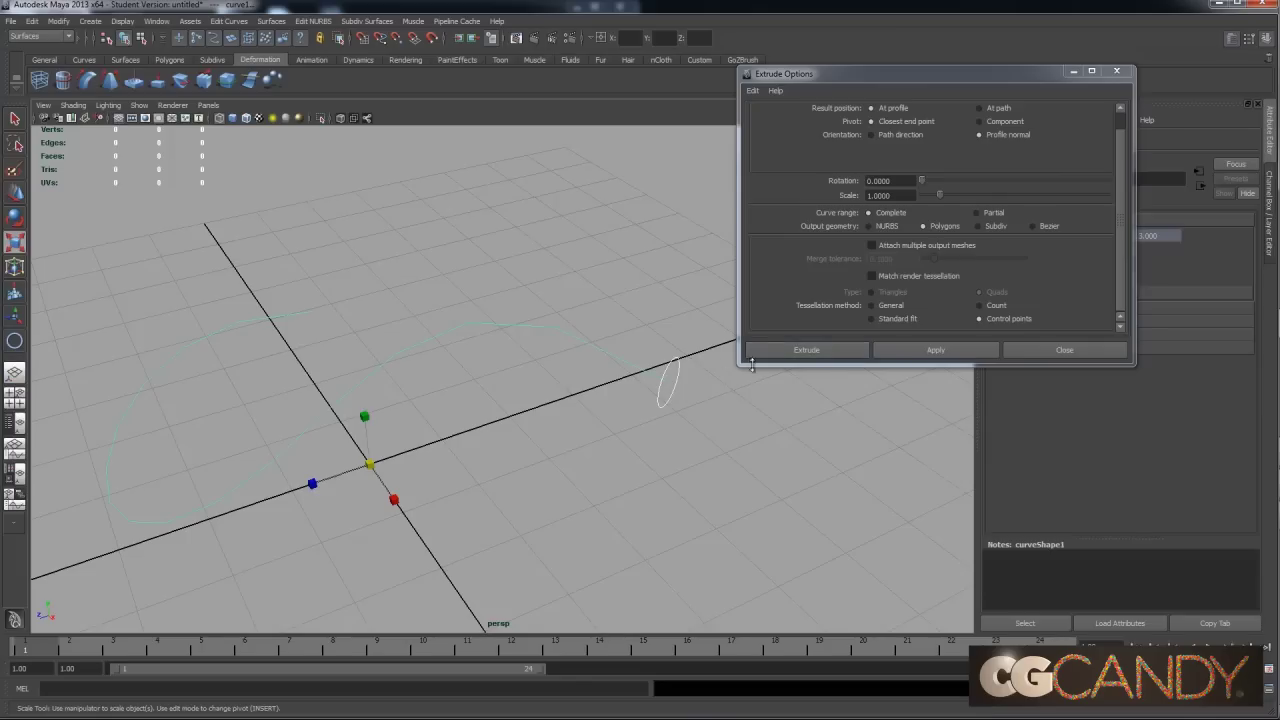
pyautogui.click(806, 351)
pyautogui.keyDown('alt'); pyautogui.moveTo(741, 380); pyautogui.dragTo(648, 369); pyautogui.keyUp('alt')
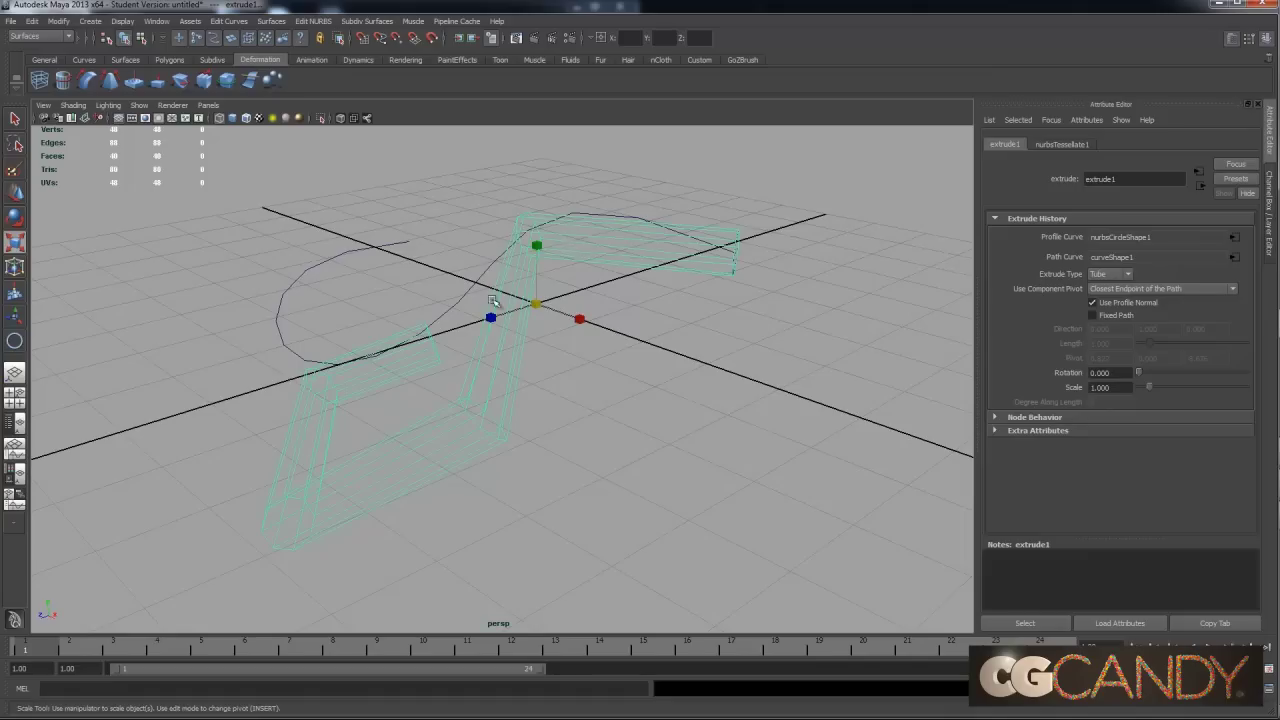
# Set extrude1's Fixed Path to on in the Channel Box.
pyautogui.click(1266, 39)
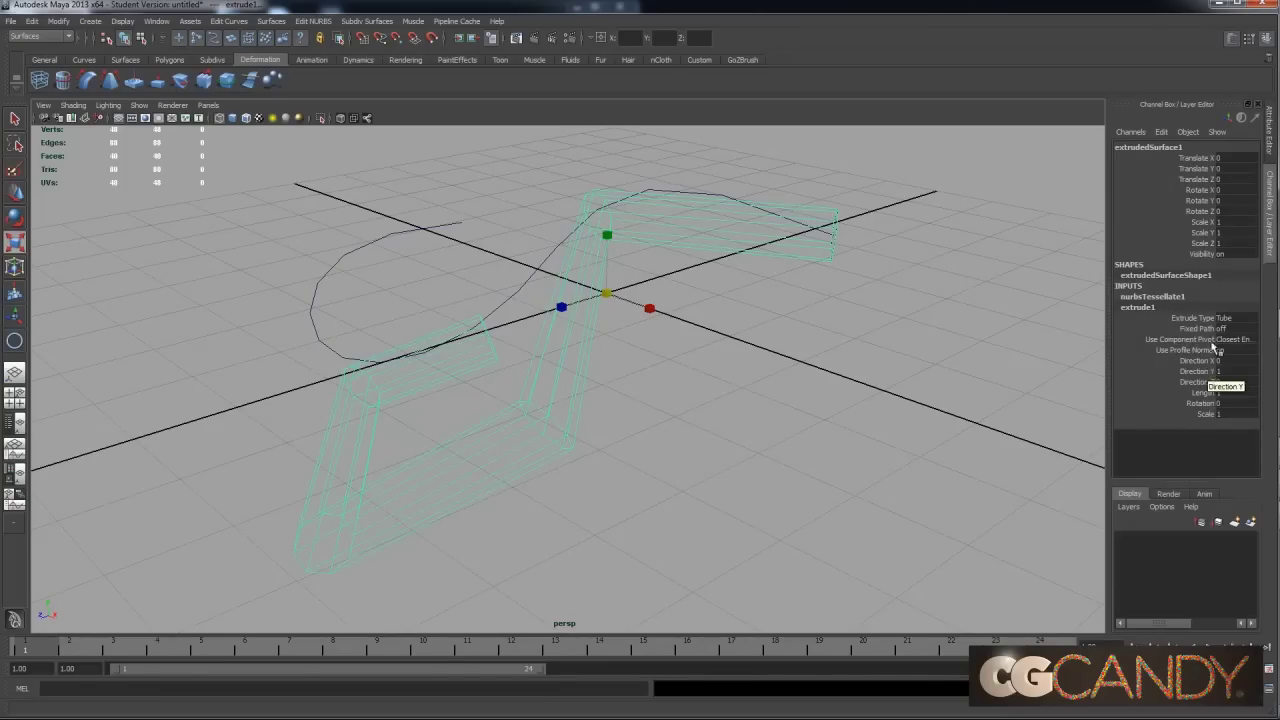
pyautogui.doubleClick(1230, 329)
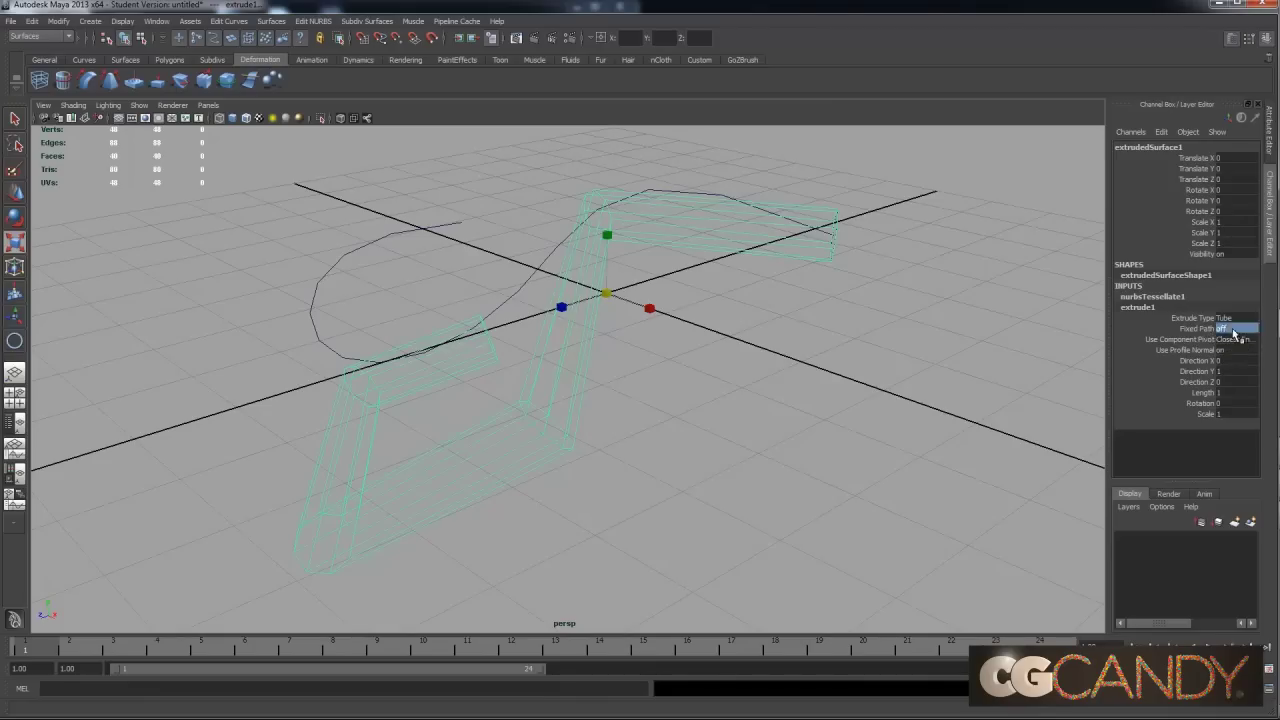
pyautogui.write('on')
pyautogui.press('Return')
pyautogui.keyDown('alt'); pyautogui.moveTo(846, 274); pyautogui.dragTo(840, 362); pyautogui.keyUp('alt')
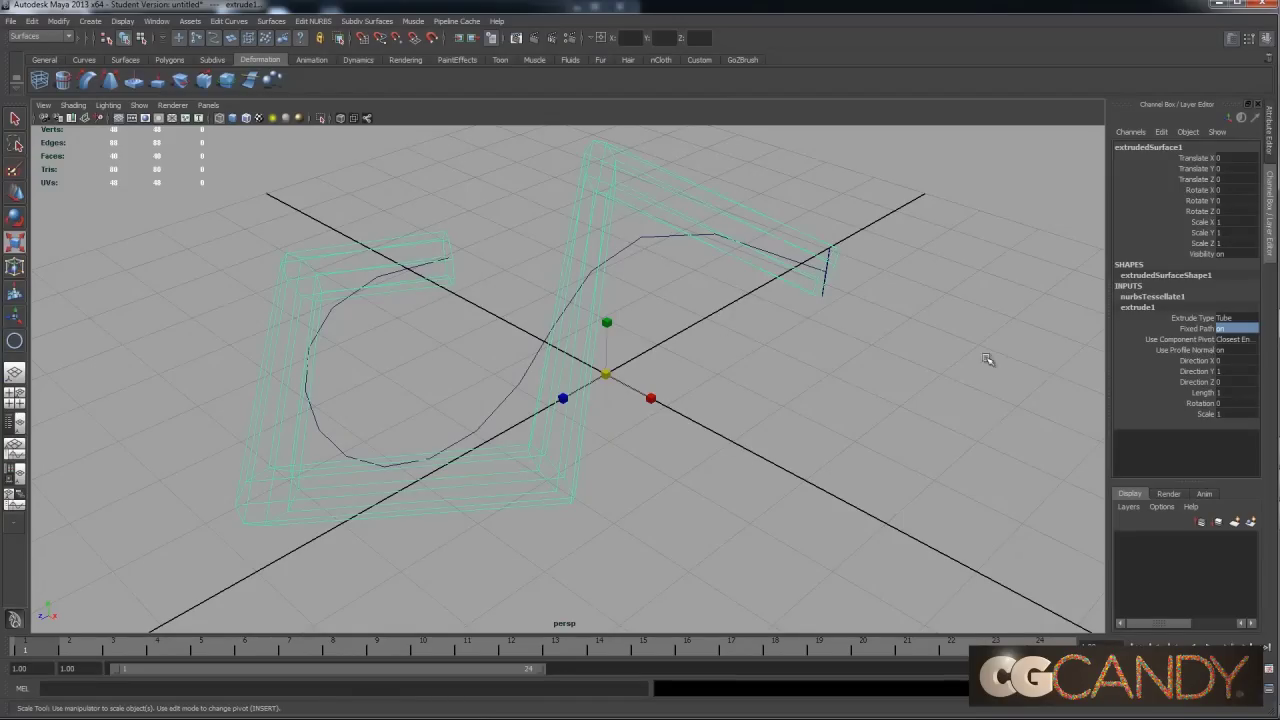
pyautogui.keyDown('alt'); pyautogui.moveTo(620, 402); pyautogui.dragTo(680, 414); pyautogui.keyUp('alt')
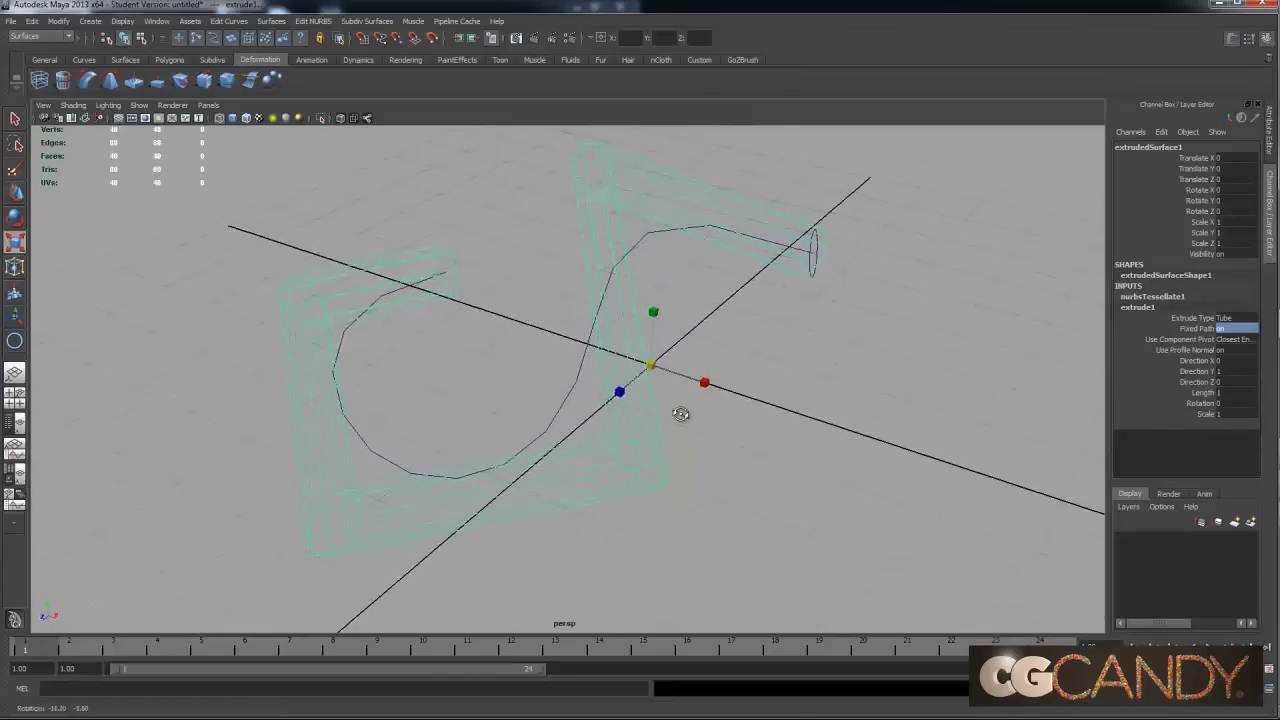
# Test-move a path curve vertex sideways, then undo the changes.
pyautogui.click(583, 355)
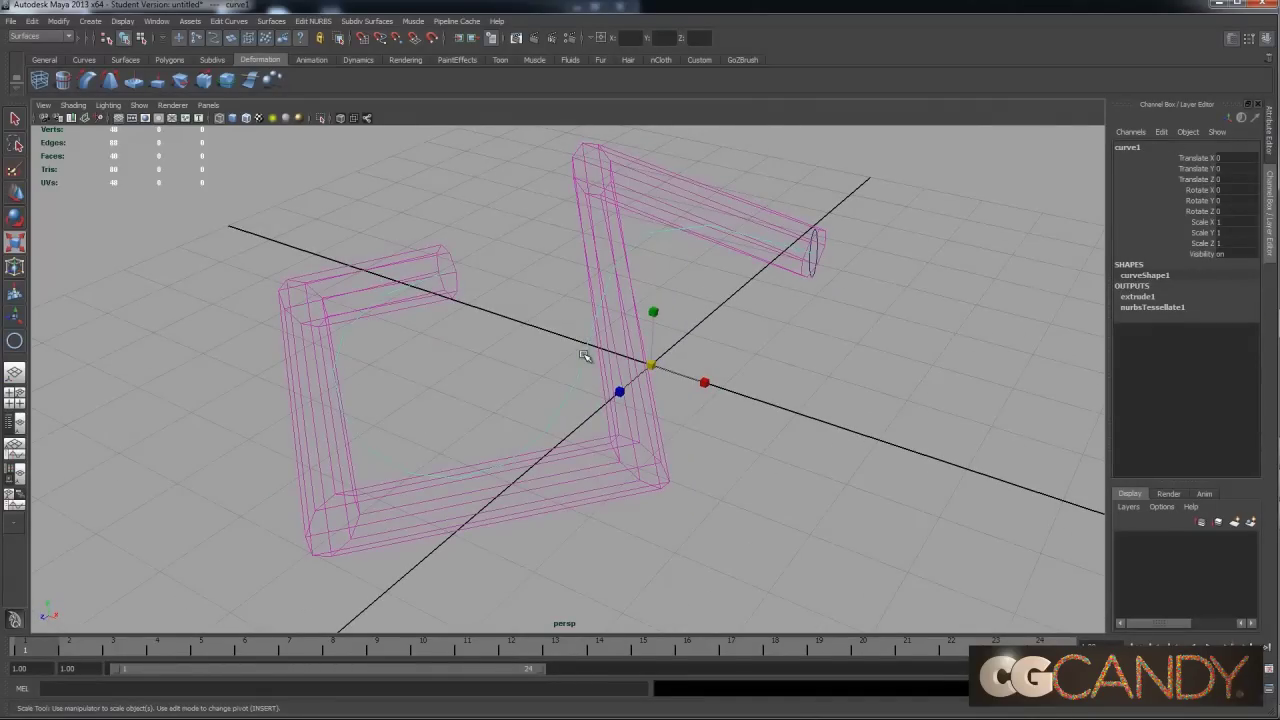
pyautogui.moveTo(580, 361); pyautogui.dragTo(598, 357, button='right')
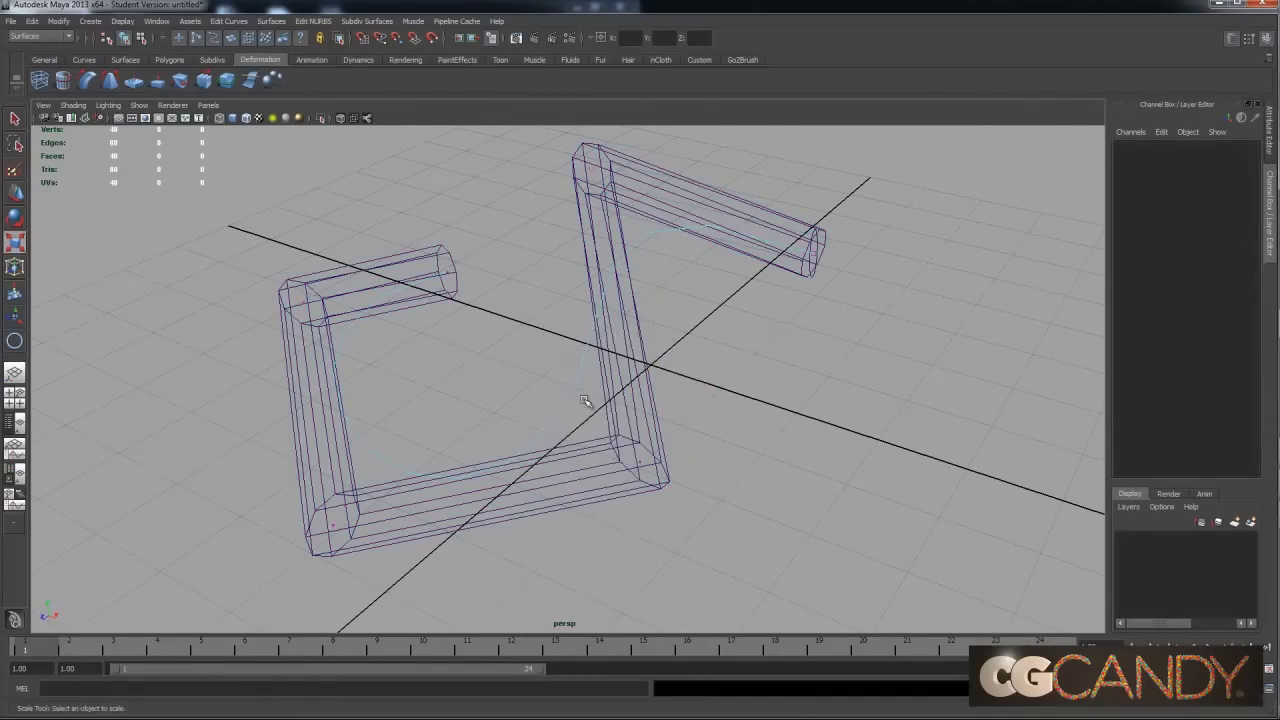
pyautogui.keyDown('alt'); pyautogui.moveTo(600, 437); pyautogui.dragTo(623, 337); pyautogui.keyUp('alt')
pyautogui.click(626, 466)
pyautogui.press('w')
pyautogui.hotkey('ctrl', 'z')
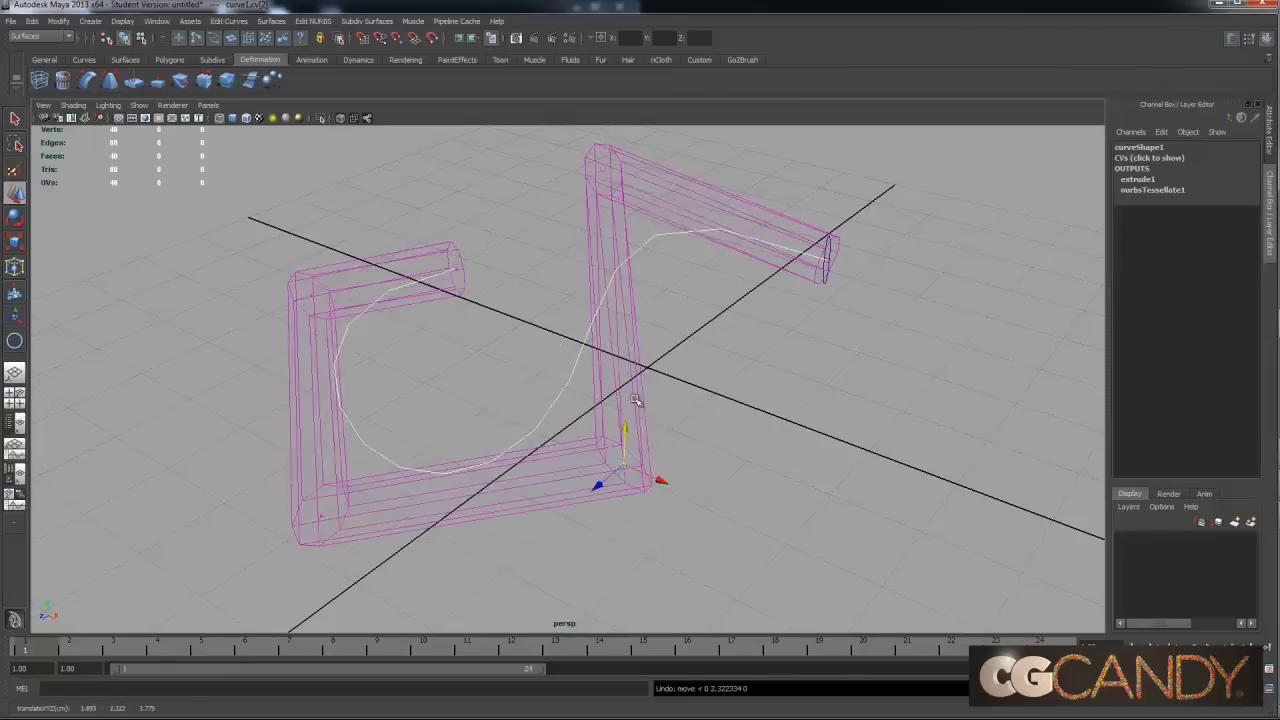
pyautogui.moveTo(660, 482); pyautogui.dragTo(686, 489)
pyautogui.hotkey('ctrl', 'z')
pyautogui.press('a')
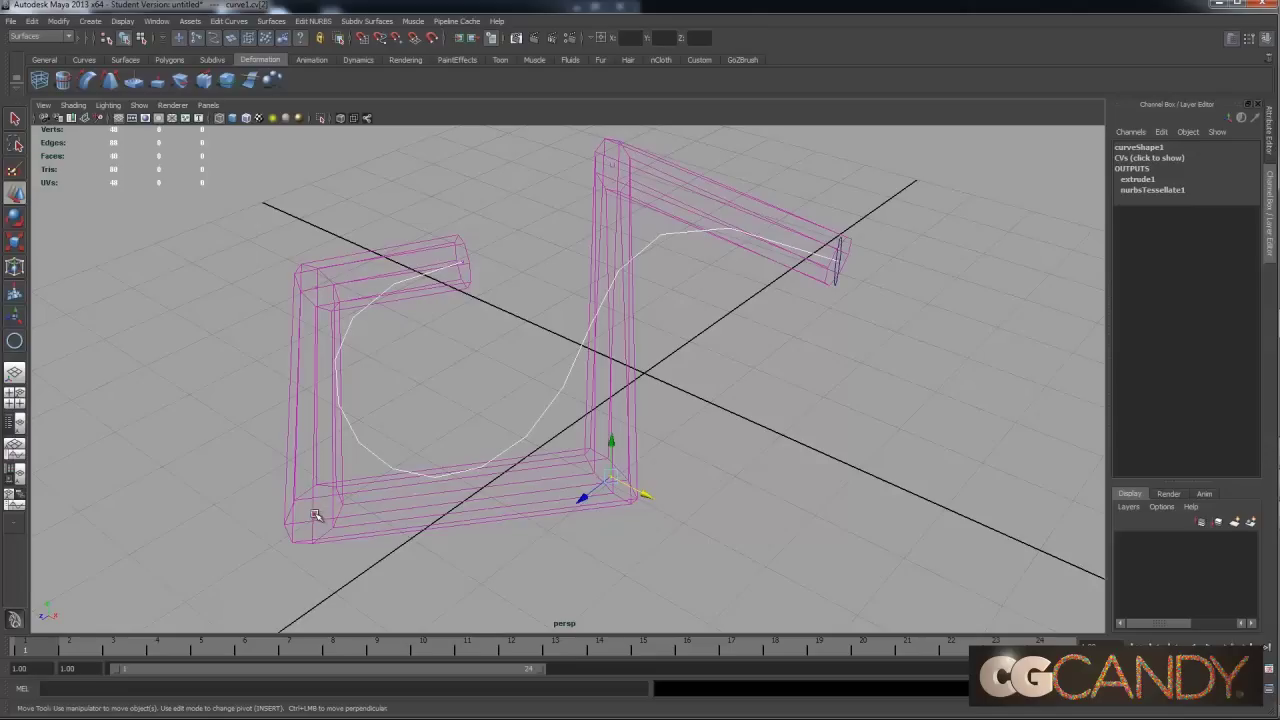
# Switch to smooth shaded display and select the extruded tube.
pyautogui.click(316, 515)
pyautogui.press('5')
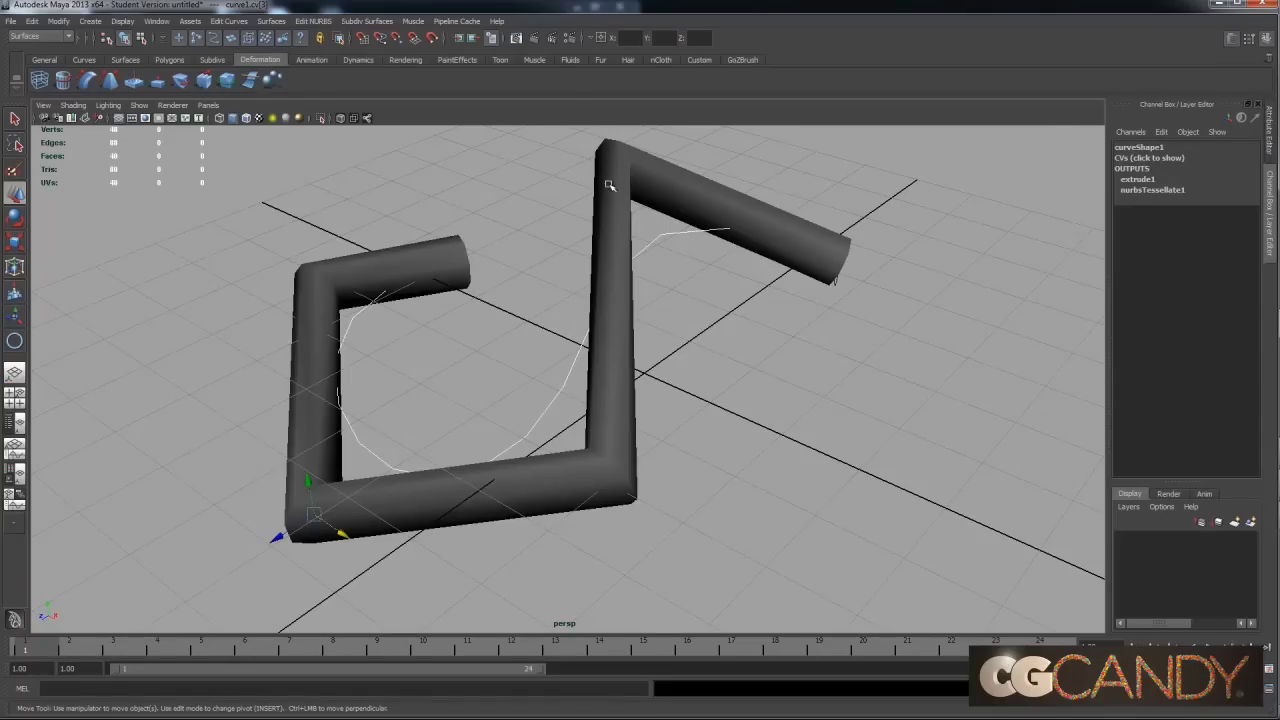
pyautogui.click(604, 394)
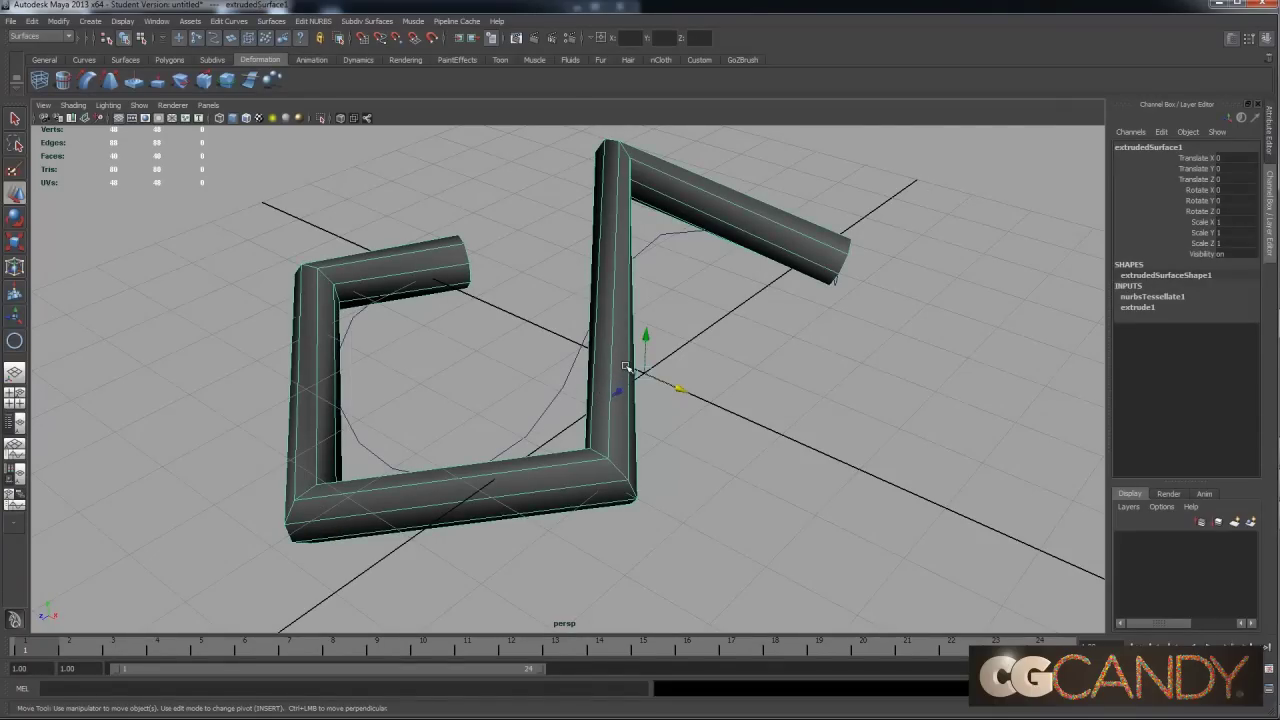
# Delete the old tube, then re-extrude the circle along the path curve.
pyautogui.press('Delete')
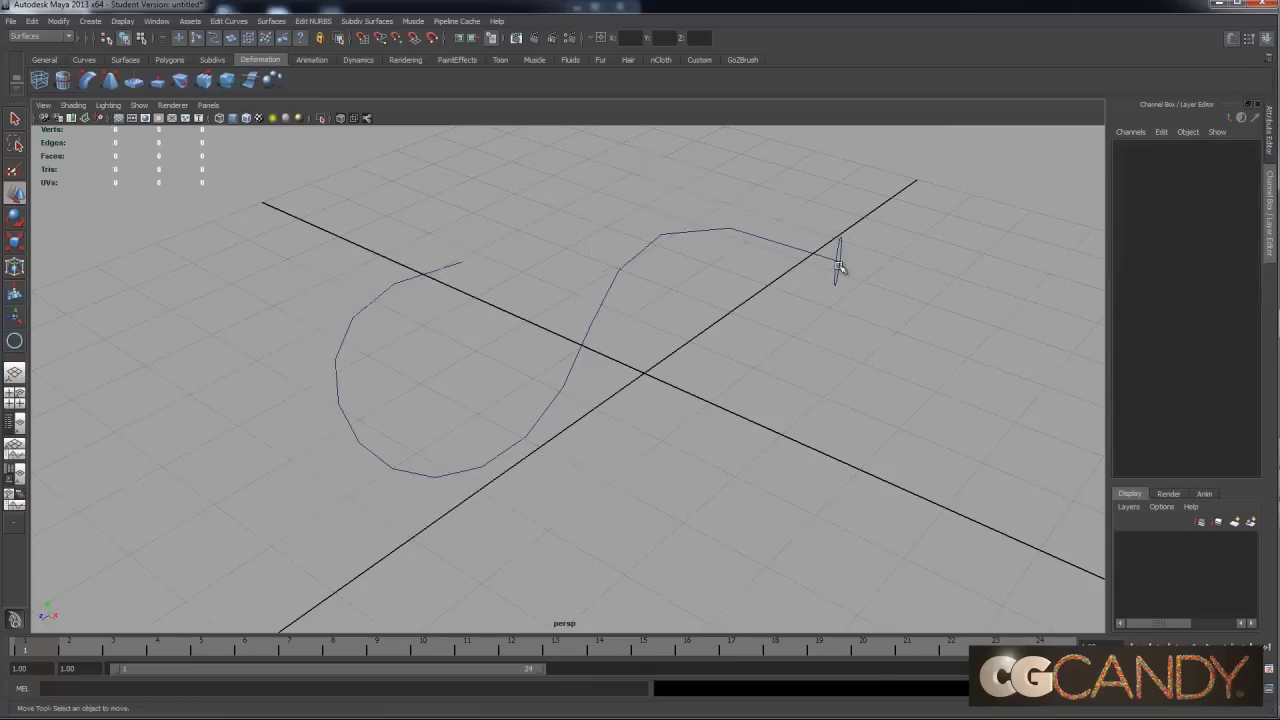
pyautogui.click(835, 279)
pyautogui.click(763, 240)
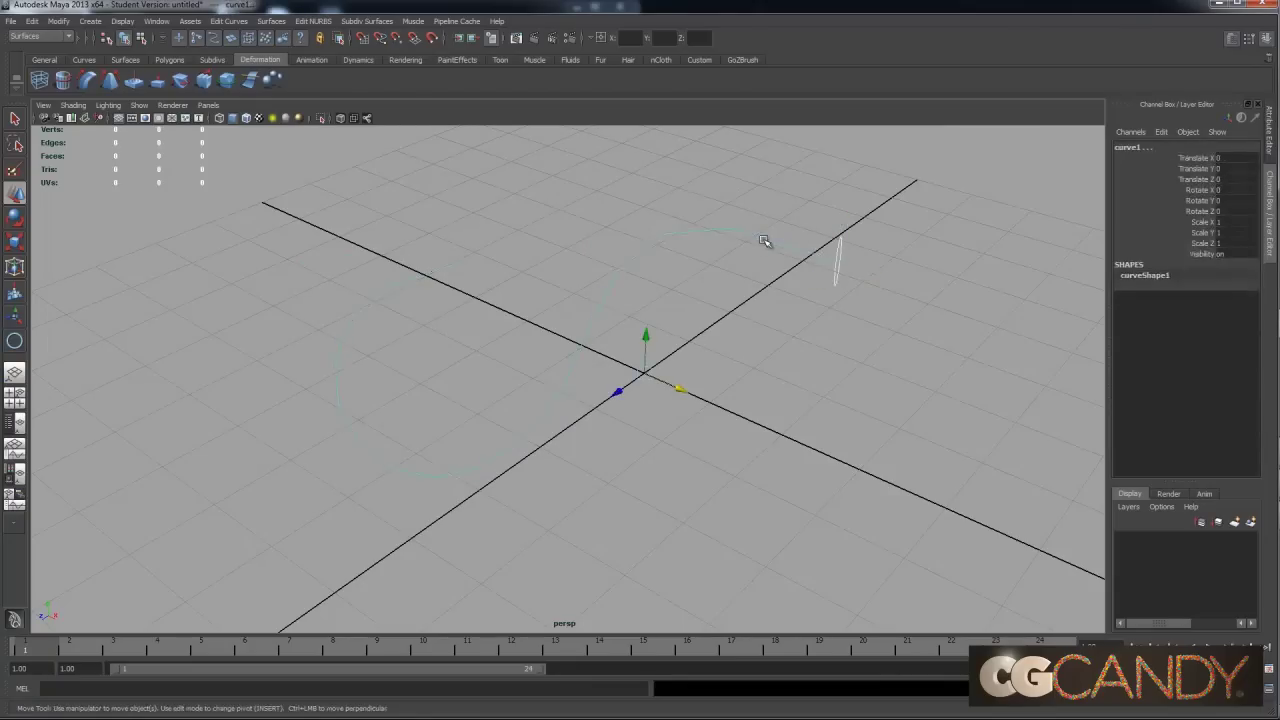
pyautogui.click(271, 21)
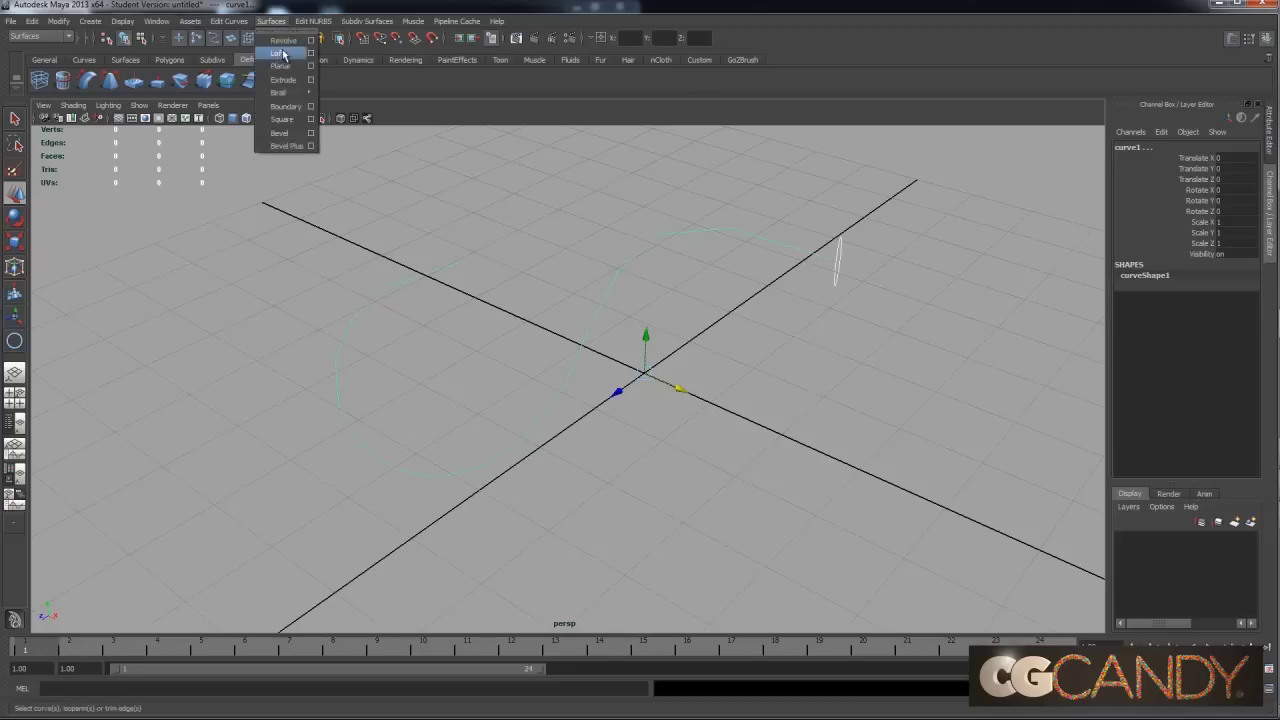
pyautogui.click(311, 79)
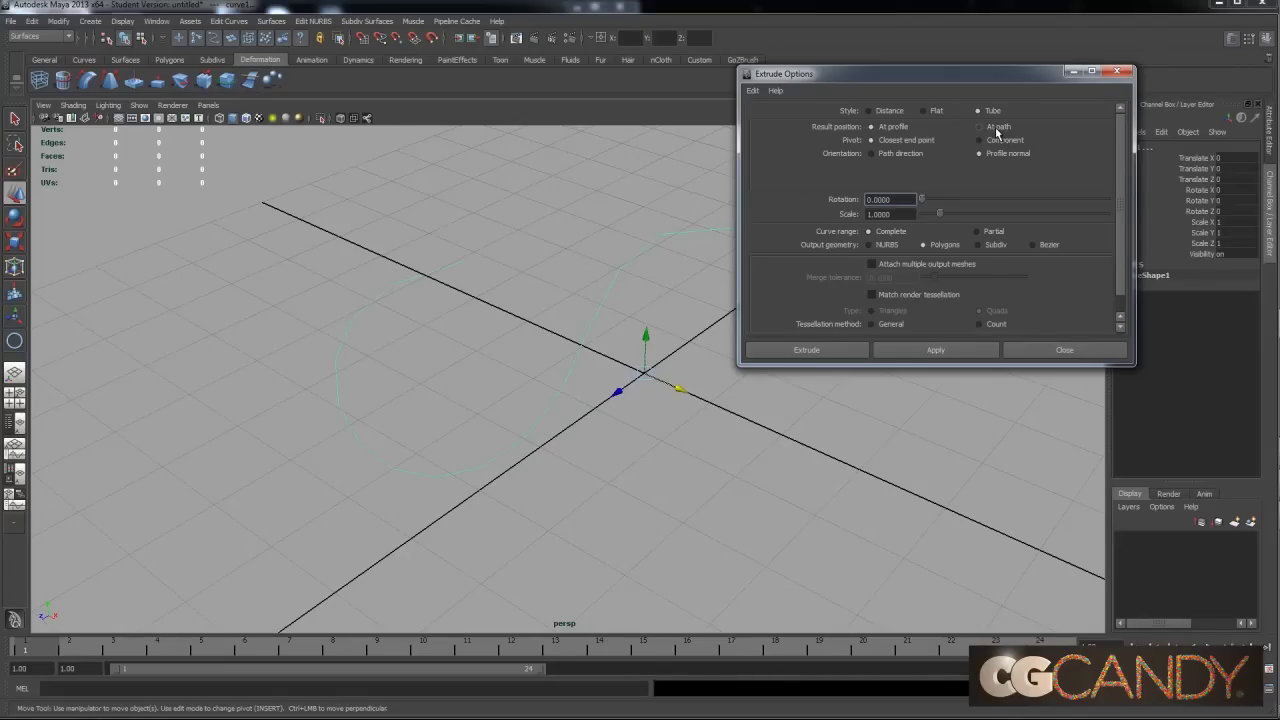
pyautogui.click(767, 349)
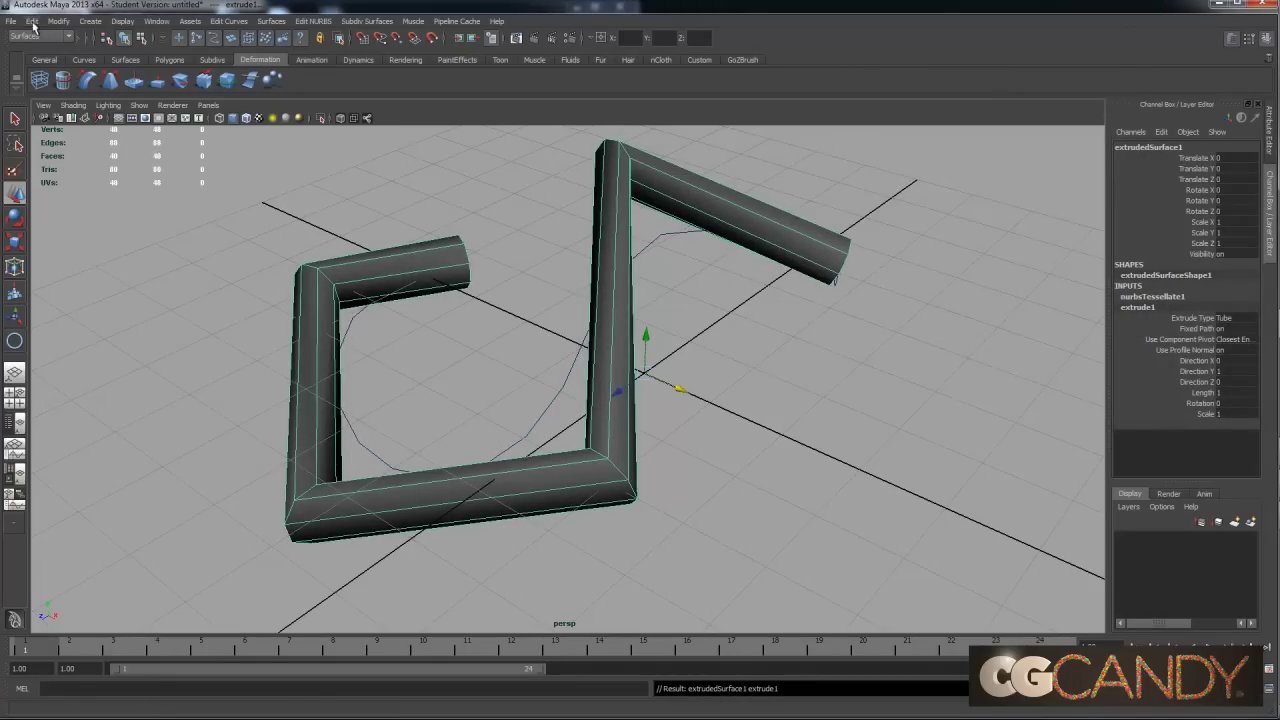
pyautogui.keyDown('alt'); pyautogui.moveTo(500, 300); pyautogui.dragTo(684, 305); pyautogui.keyUp('alt')
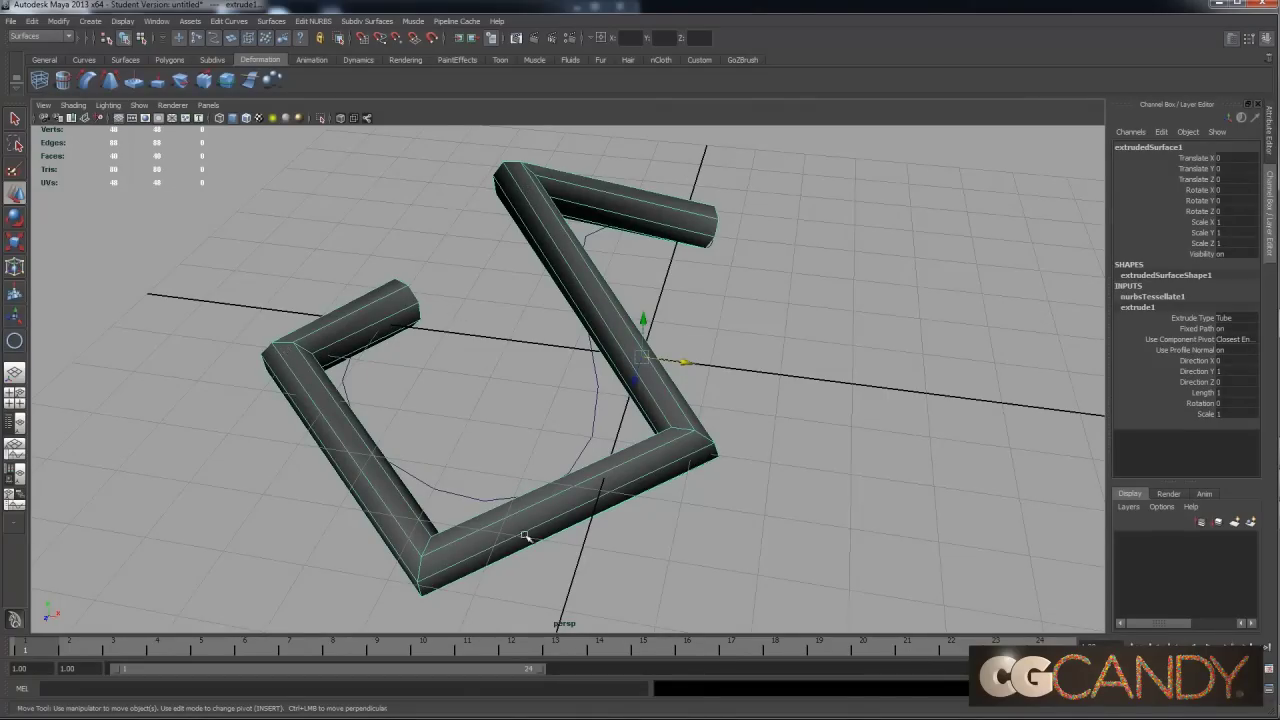
# In wireframe view, raise a path curve vertex and undo the move.
pyautogui.click(597, 417)
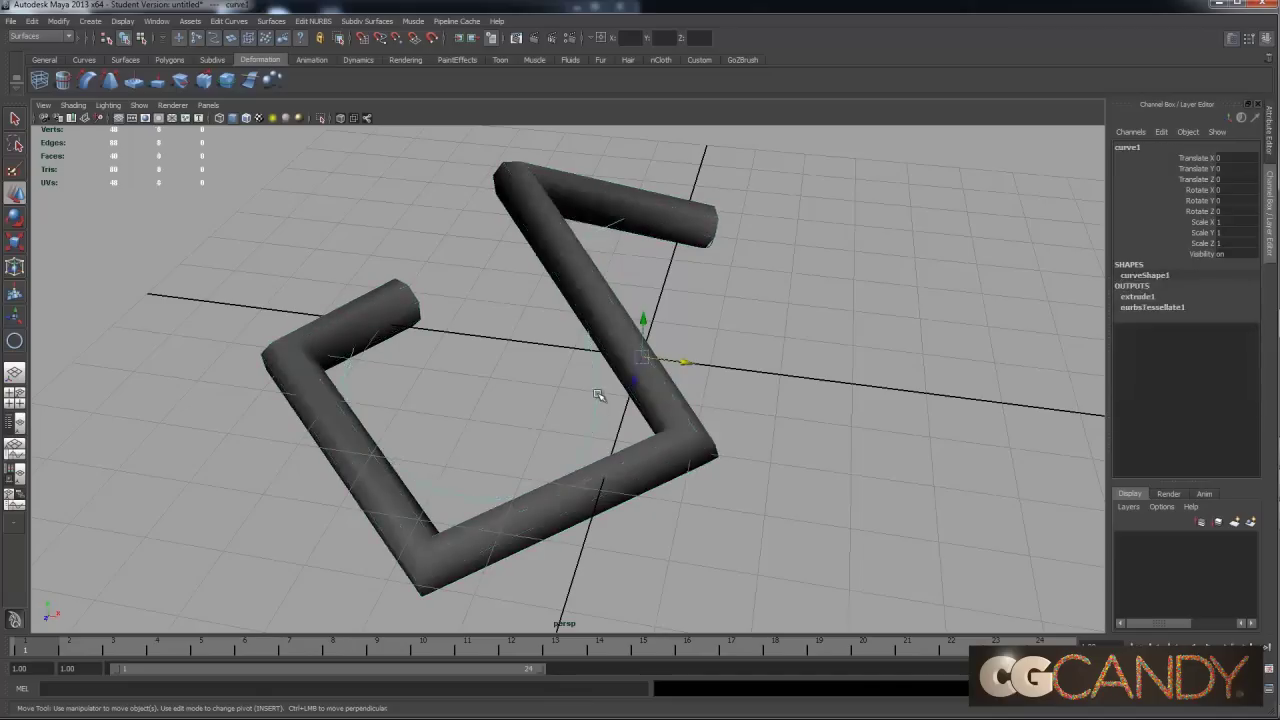
pyautogui.moveTo(597, 394); pyautogui.dragTo(553, 392, button='right')
pyautogui.press('4')
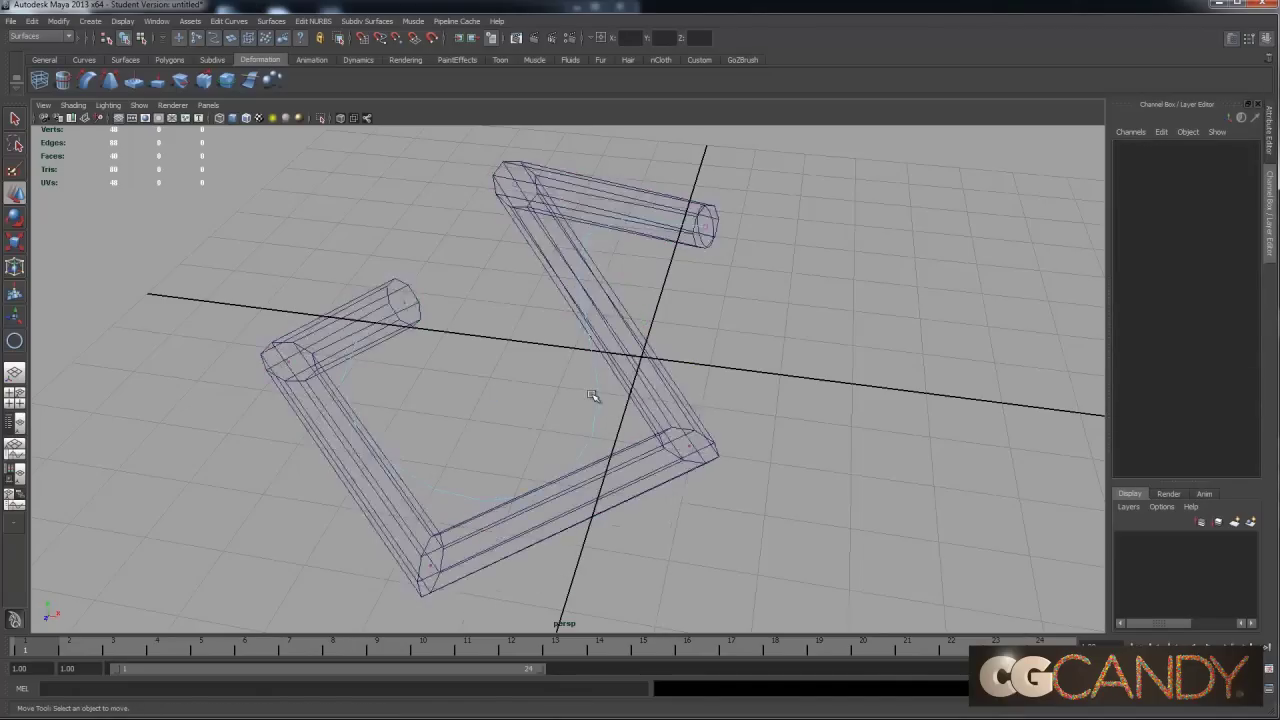
pyautogui.keyDown('alt'); pyautogui.moveTo(663, 414); pyautogui.dragTo(660, 424); pyautogui.keyUp('alt')
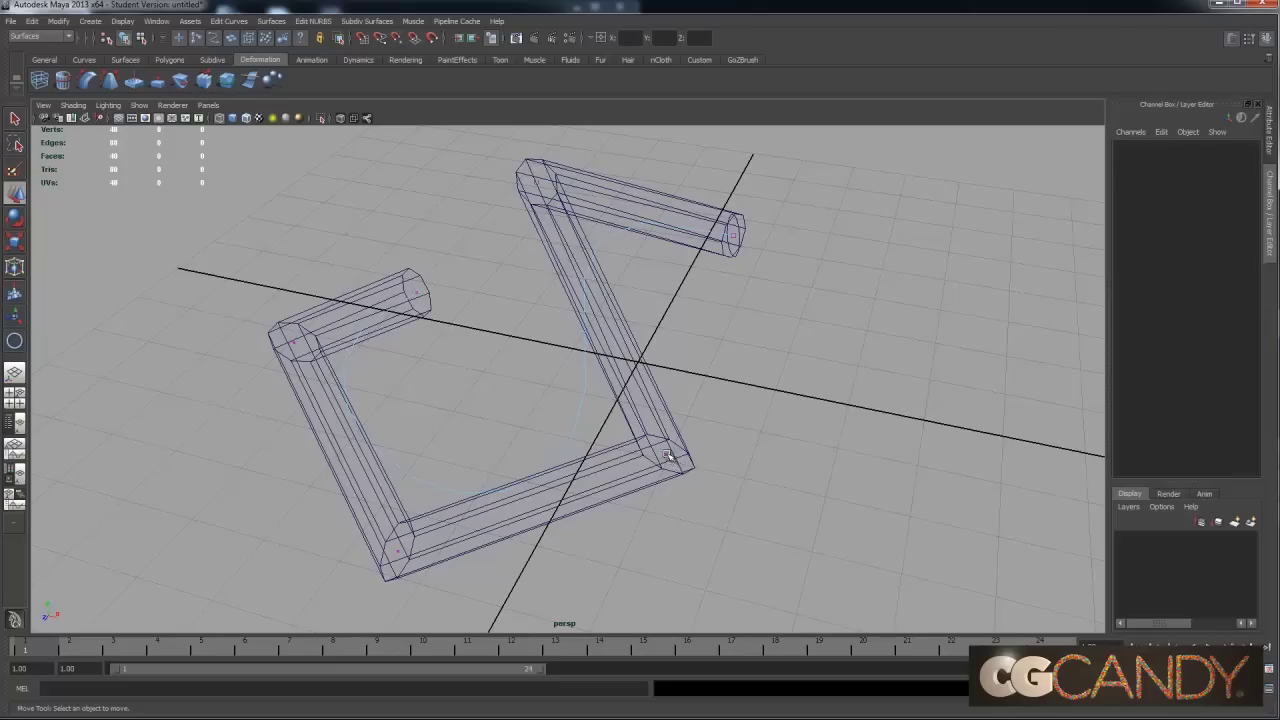
pyautogui.click(667, 456)
pyautogui.press('w')
pyautogui.moveTo(668, 428); pyautogui.dragTo(671, 382)
pyautogui.hotkey('ctrl', 'z')
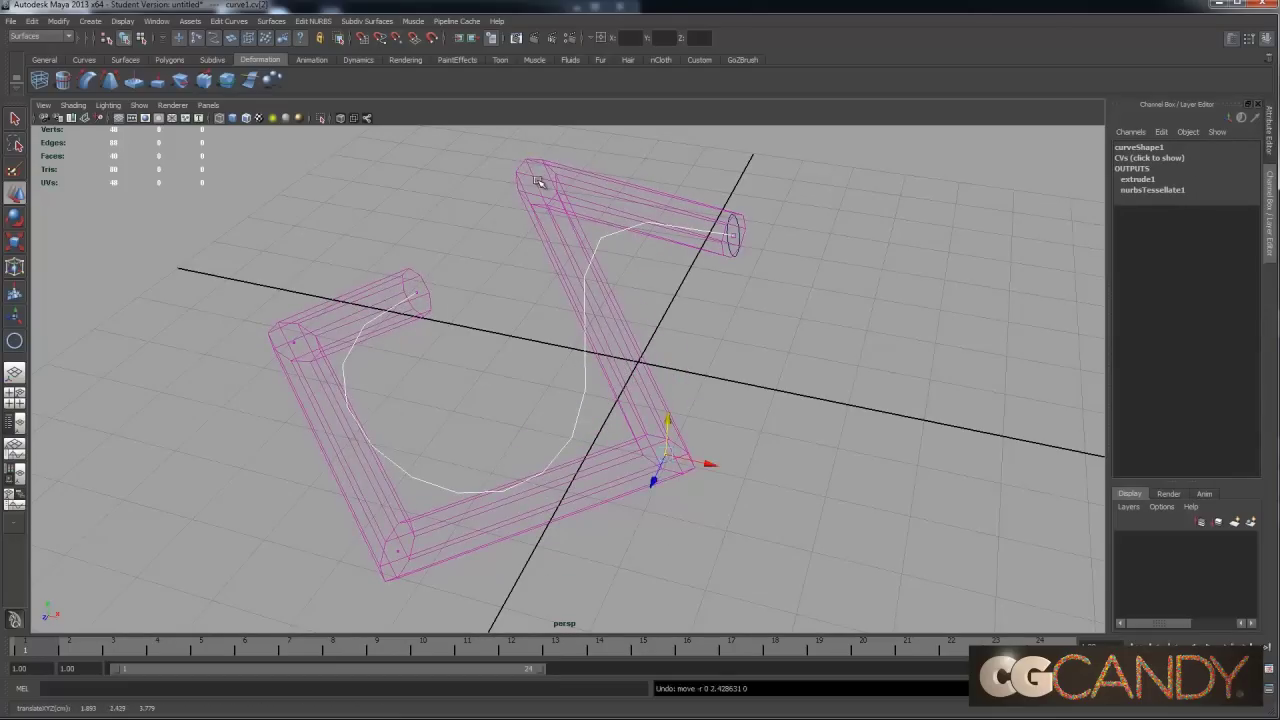
# Lower the top corner vertex, undo the left corner shift, and select the tube.
pyautogui.click(538, 181)
pyautogui.moveTo(538, 145)
pyautogui.mouseDown()
pyautogui.moveTo(538, 200)
pyautogui.moveTo(538, 143)
pyautogui.mouseUp()
pyautogui.click(302, 343)
pyautogui.moveTo(302, 347); pyautogui.dragTo(380, 363)
pyautogui.hotkey('ctrl', 'z')
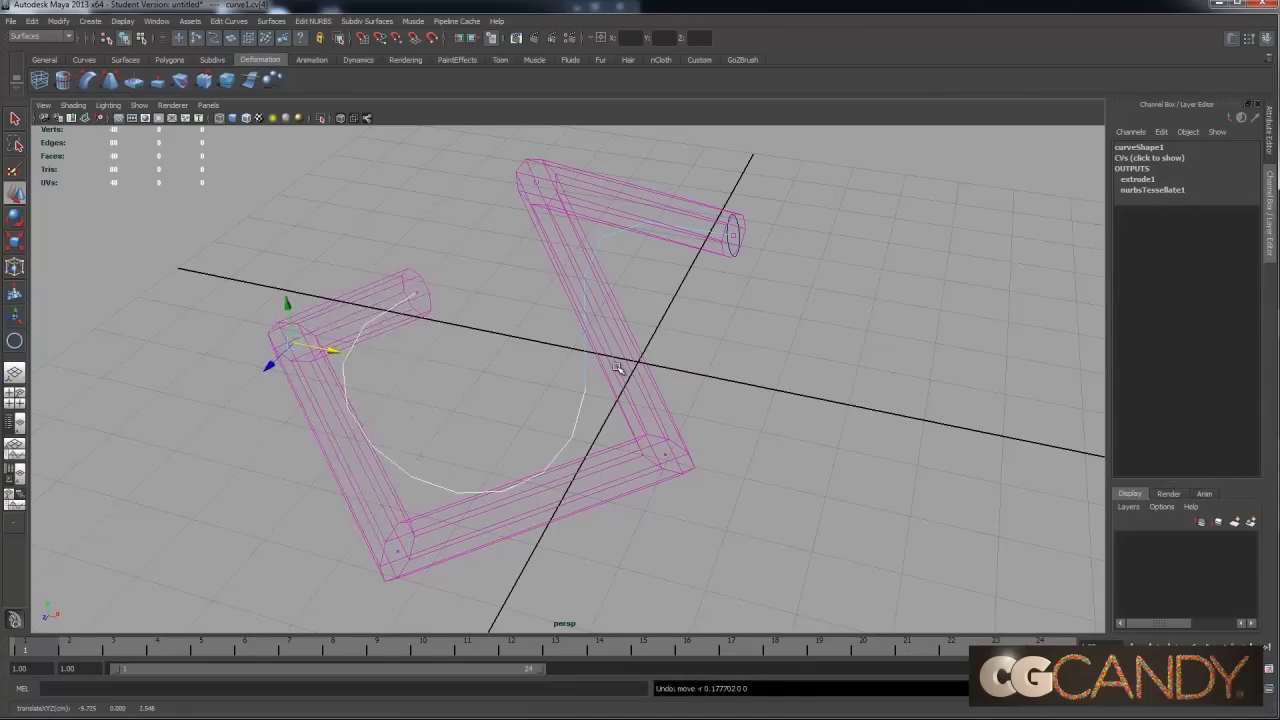
pyautogui.moveTo(618, 367); pyautogui.dragTo(668, 328, button='right')
pyautogui.click(377, 490)
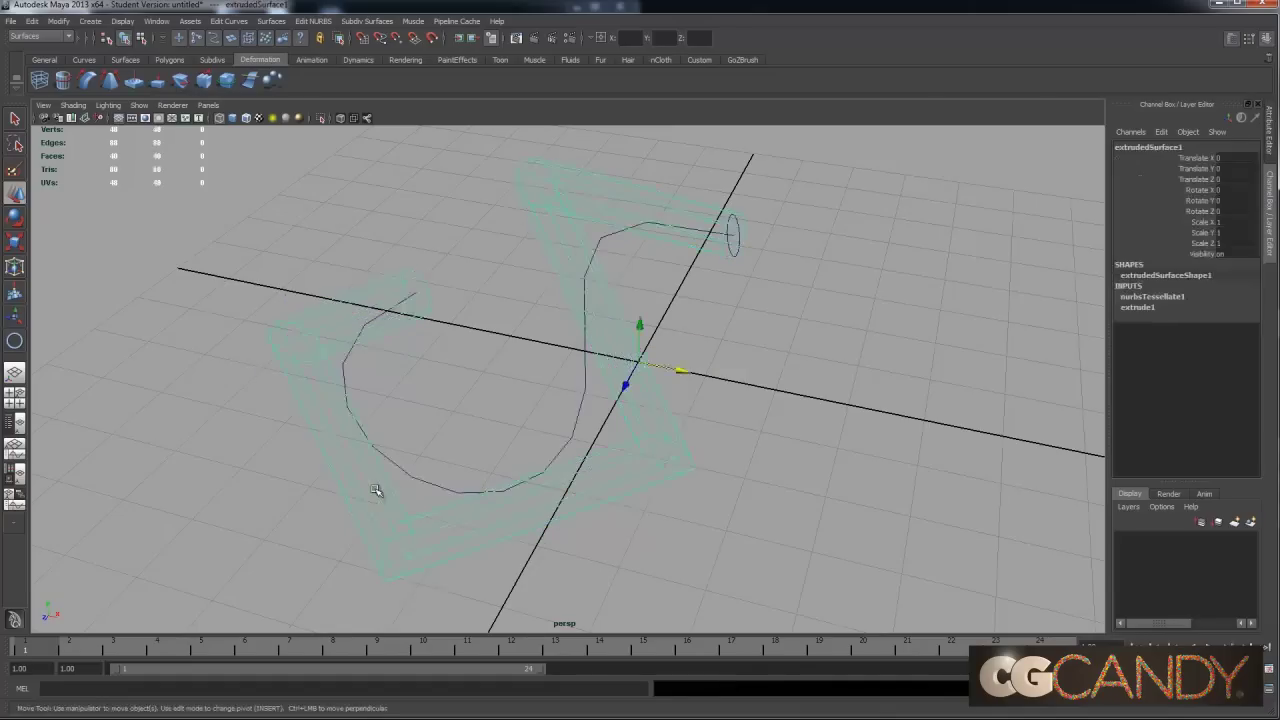
# Delete the extruded tube and select the path curve curve1 as a whole object.
pyautogui.press('Delete')
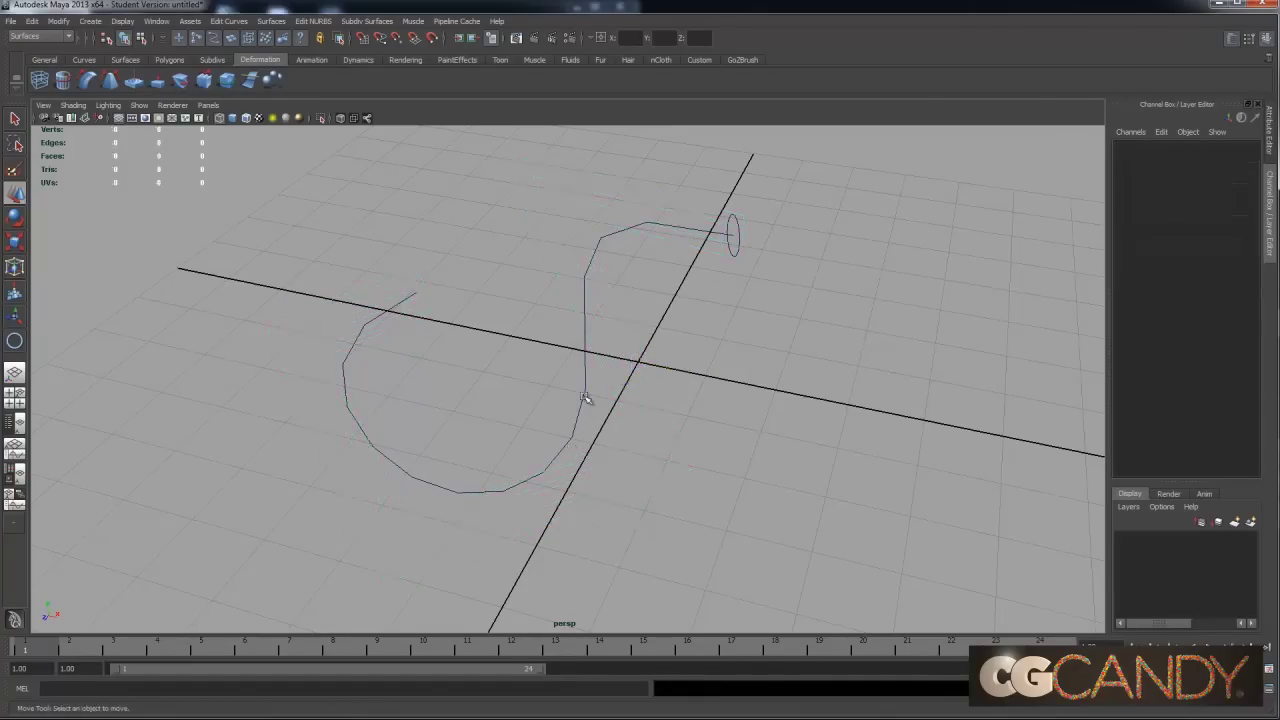
pyautogui.click(586, 392)
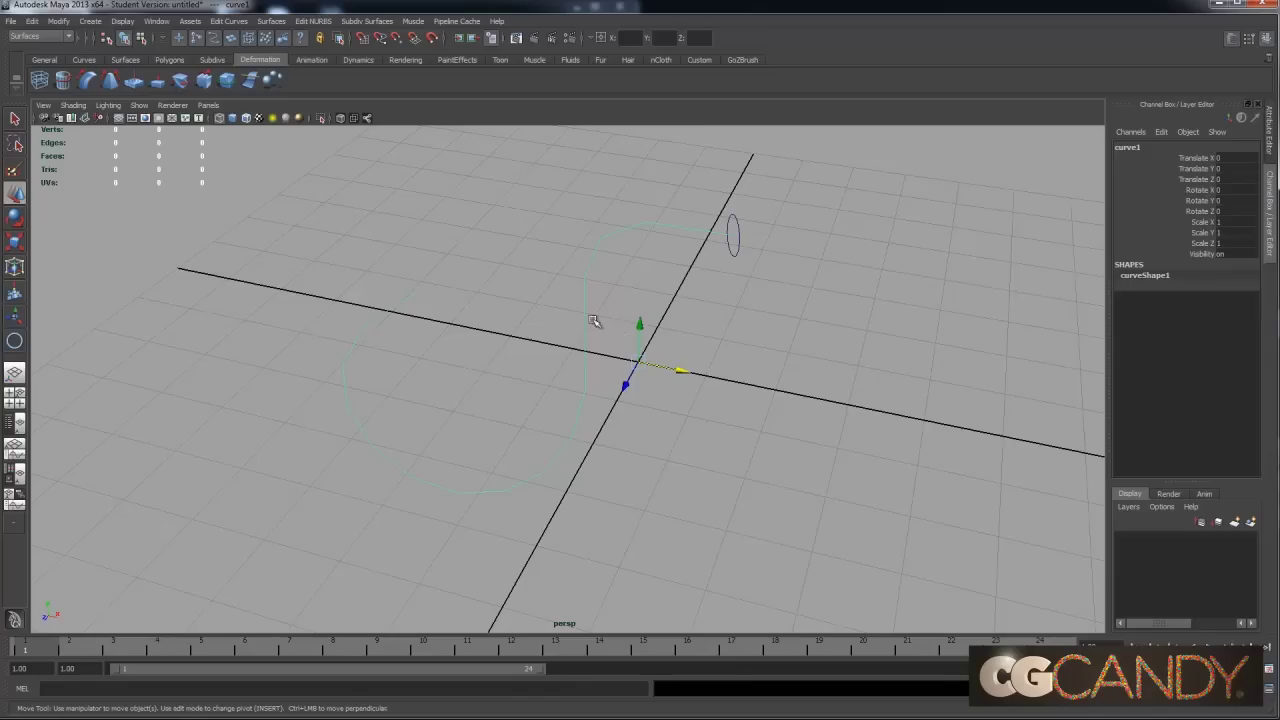
pyautogui.moveTo(585, 328); pyautogui.dragTo(547, 328, button='right')
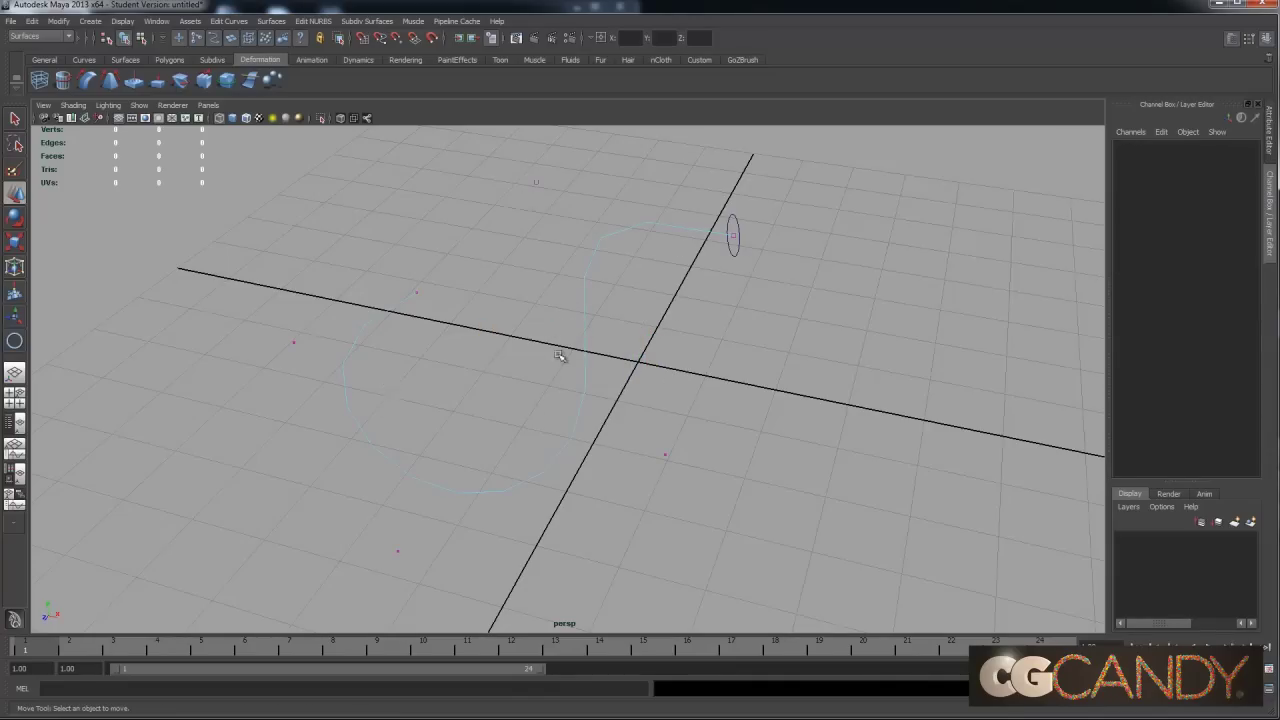
pyautogui.moveTo(590, 350); pyautogui.dragTo(655, 342, button='right')
pyautogui.click(592, 354)
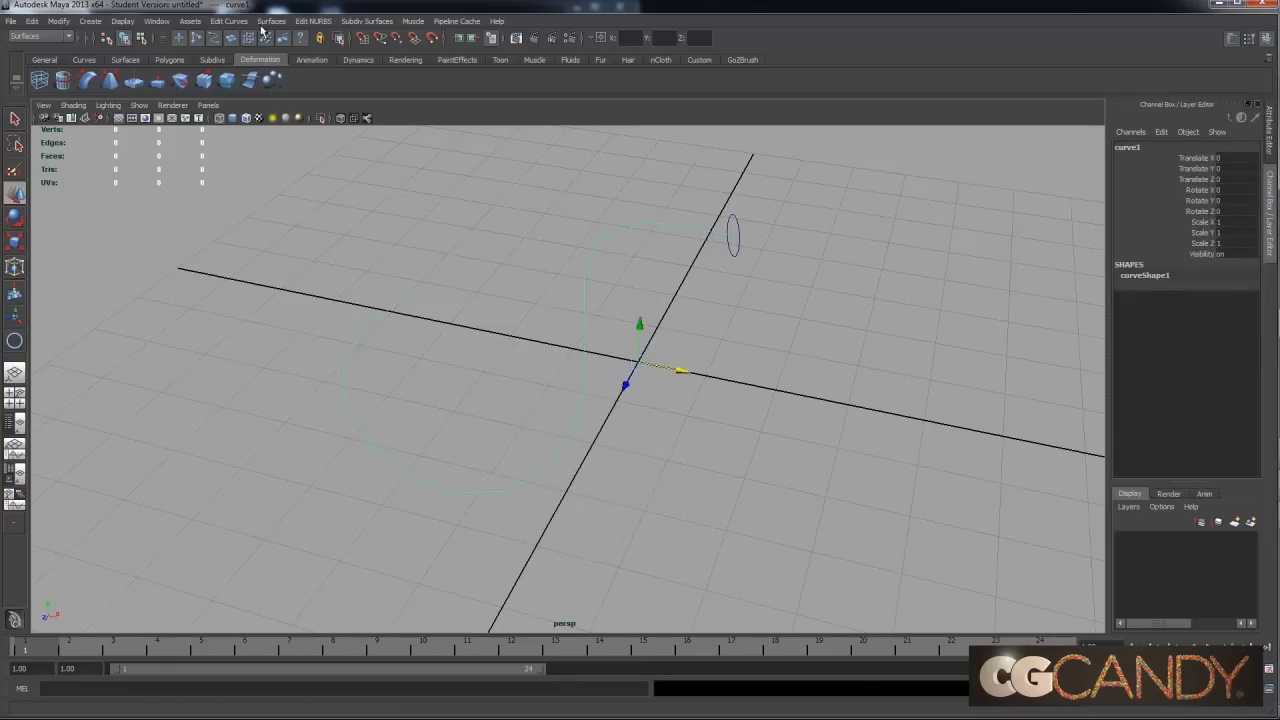
# Rebuild curve1 from reset default settings as a uniform cubic curve with 20 spans.
pyautogui.click(229, 21)
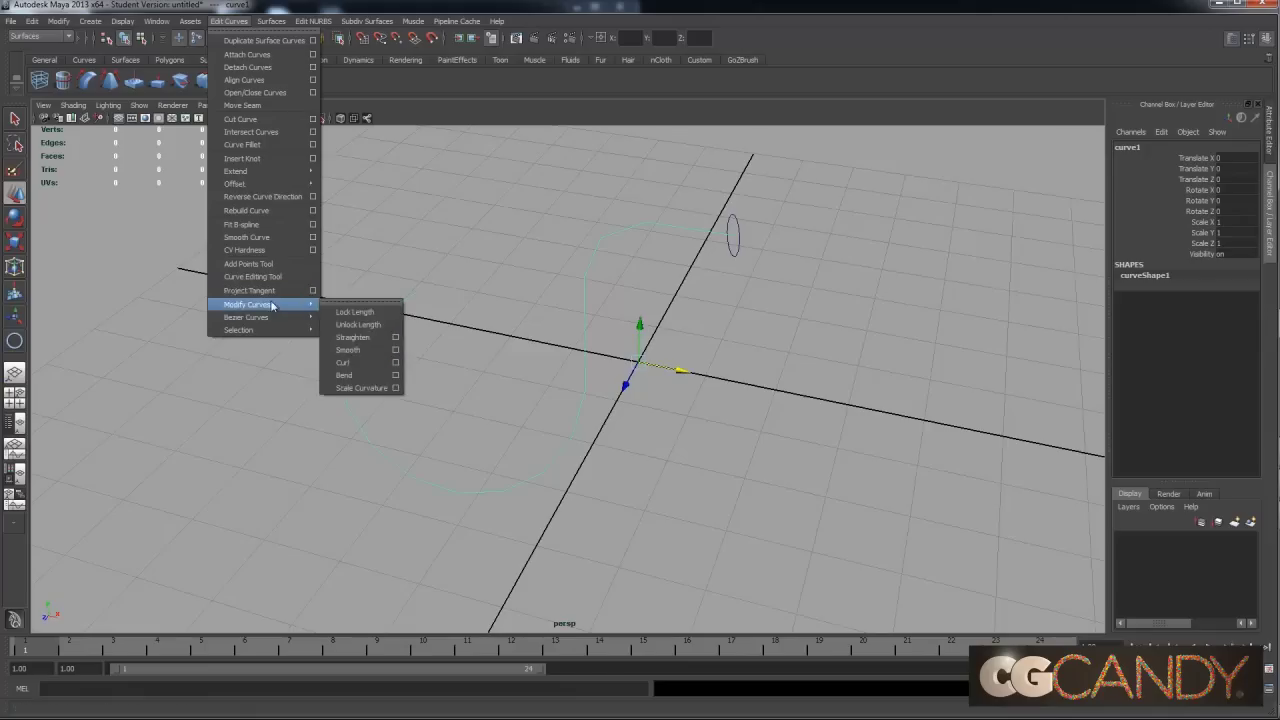
pyautogui.click(313, 211)
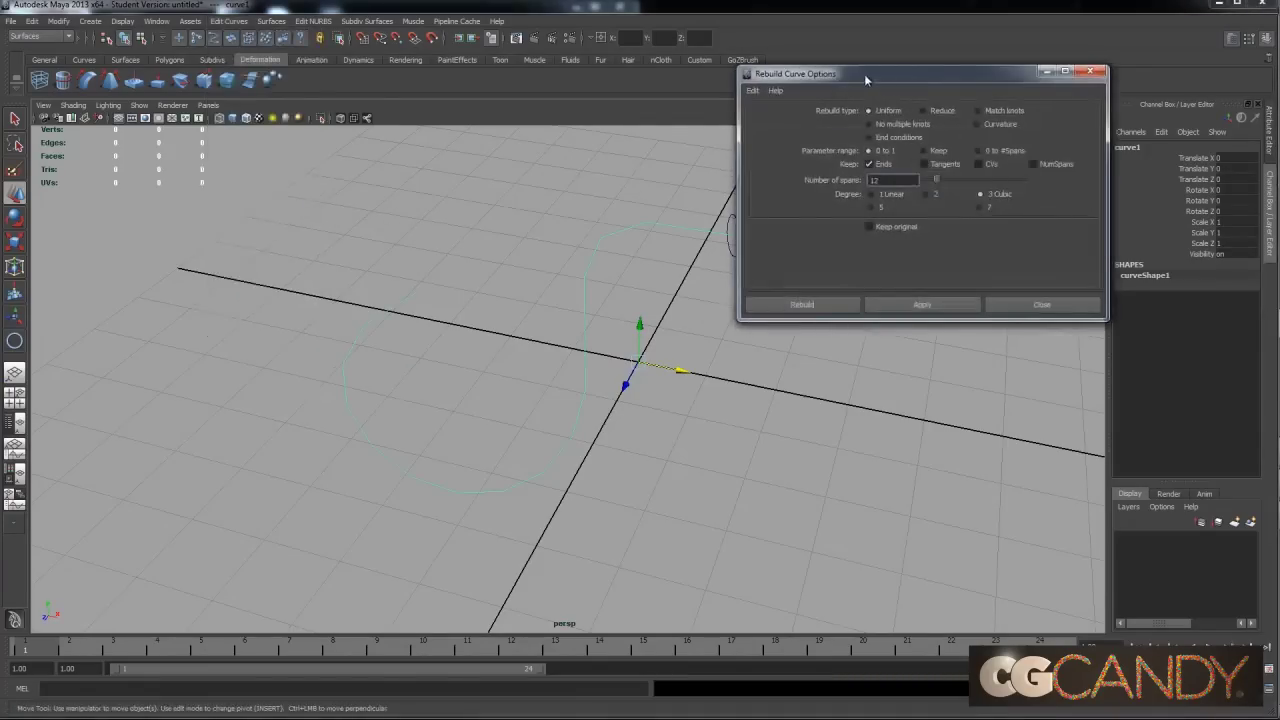
pyautogui.moveTo(893, 84); pyautogui.dragTo(954, 155)
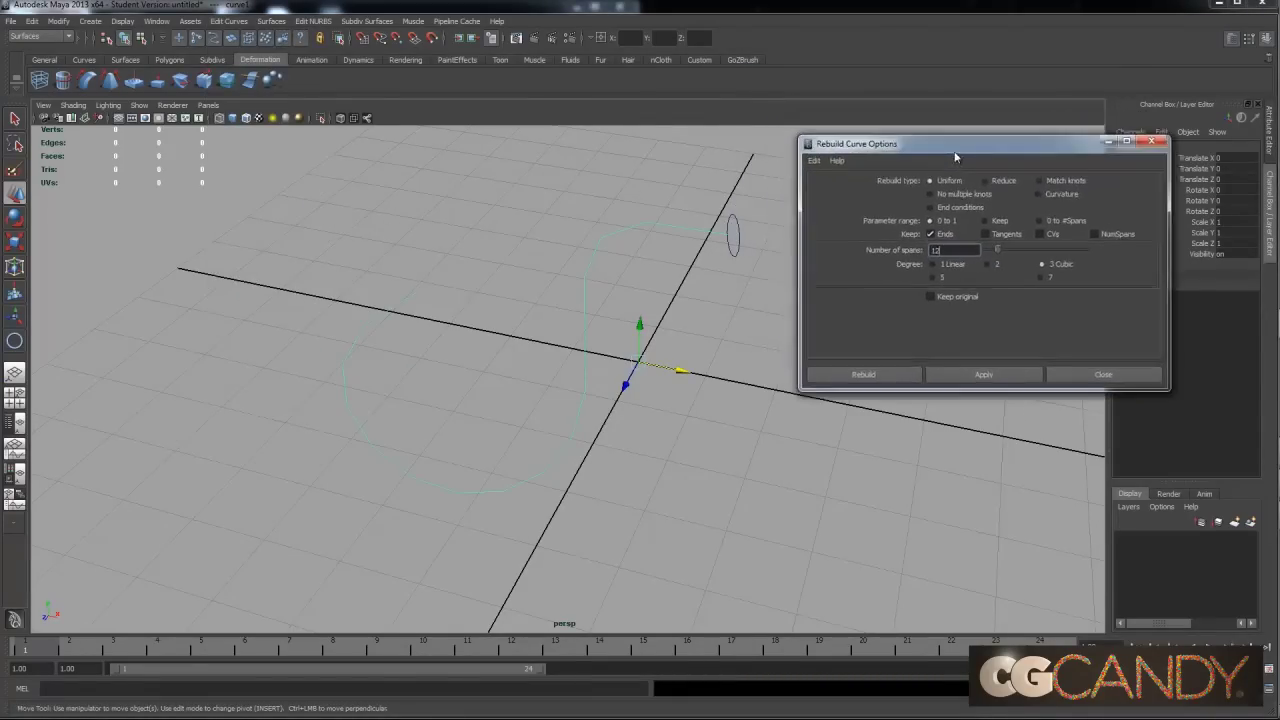
pyautogui.click(814, 160)
pyautogui.click(843, 198)
pyautogui.keyDown('alt'); pyautogui.moveTo(380, 468); pyautogui.dragTo(777, 354, button='right'); pyautogui.keyUp('alt')
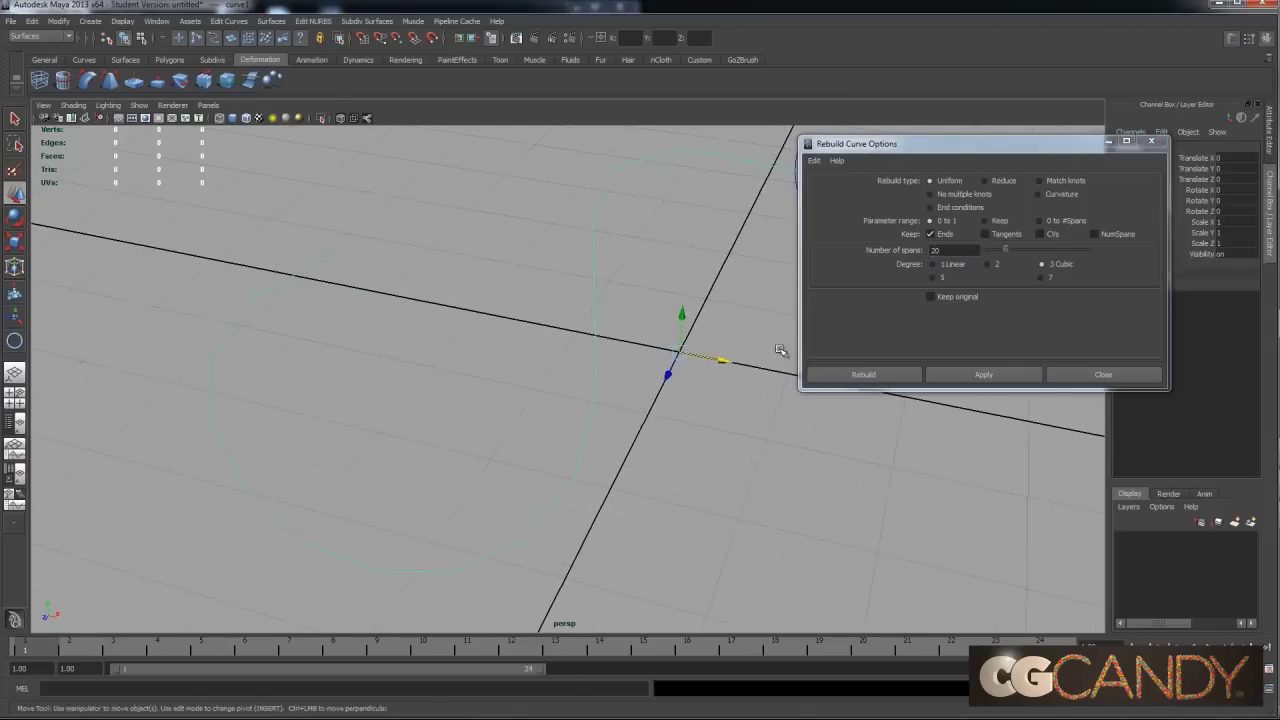
pyautogui.click(886, 375)
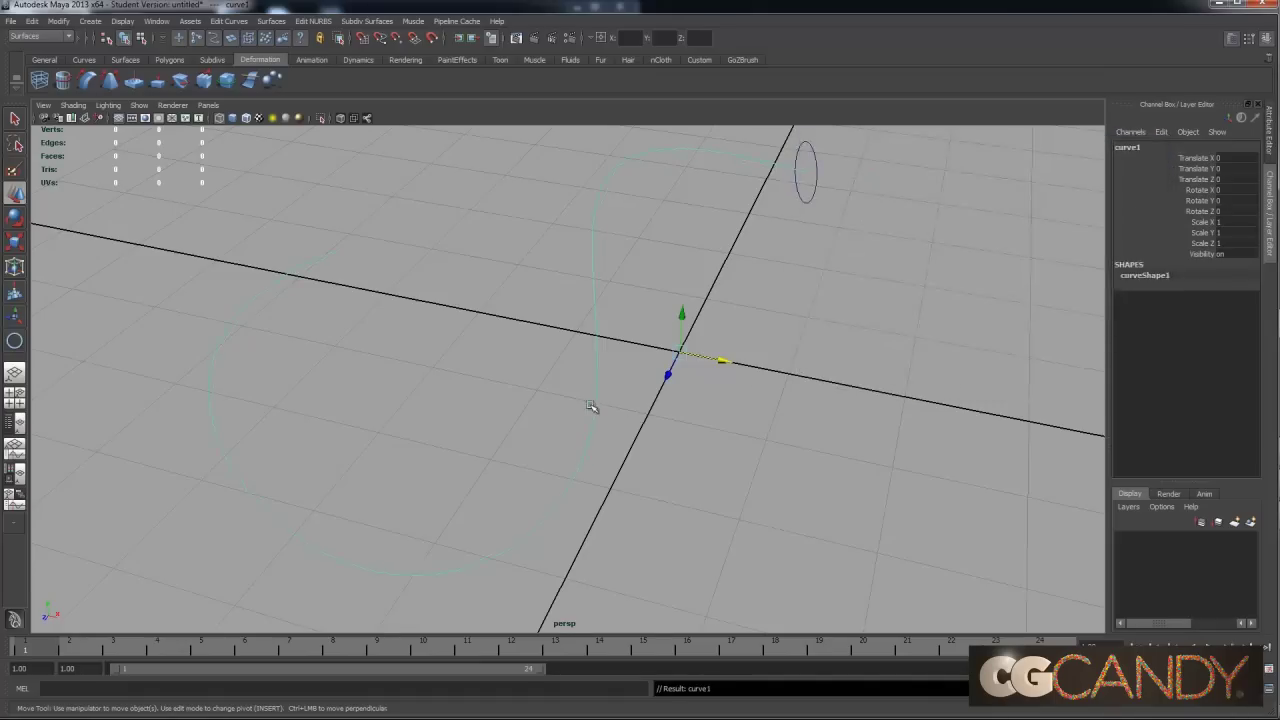
# In Control Vertex mode, move CVs on the top arc and middle to bend the curve.
pyautogui.rightClick(606, 400)
pyautogui.click(537, 398)
pyautogui.keyDown('alt'); pyautogui.moveTo(537, 398); pyautogui.dragTo(613, 279); pyautogui.keyUp('alt')
pyautogui.click(749, 203)
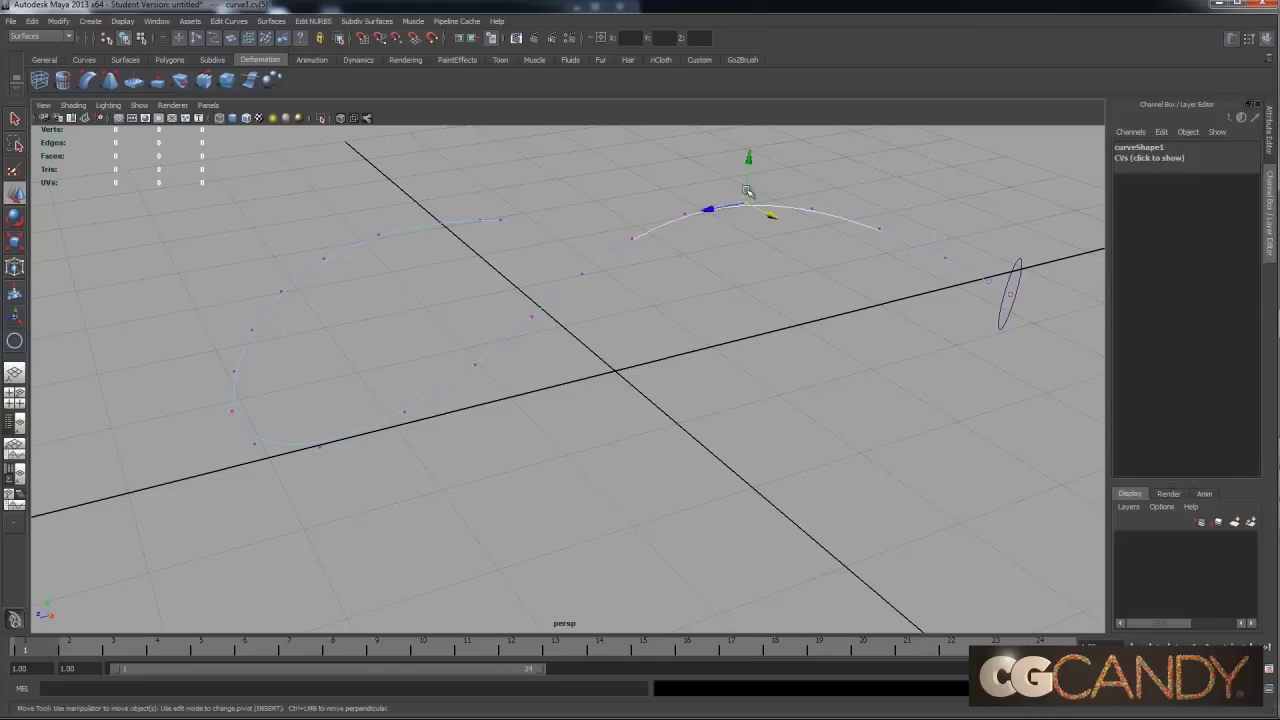
pyautogui.moveTo(749, 172)
pyautogui.mouseDown()
pyautogui.moveTo(751, 129)
pyautogui.moveTo(749, 147)
pyautogui.mouseUp()
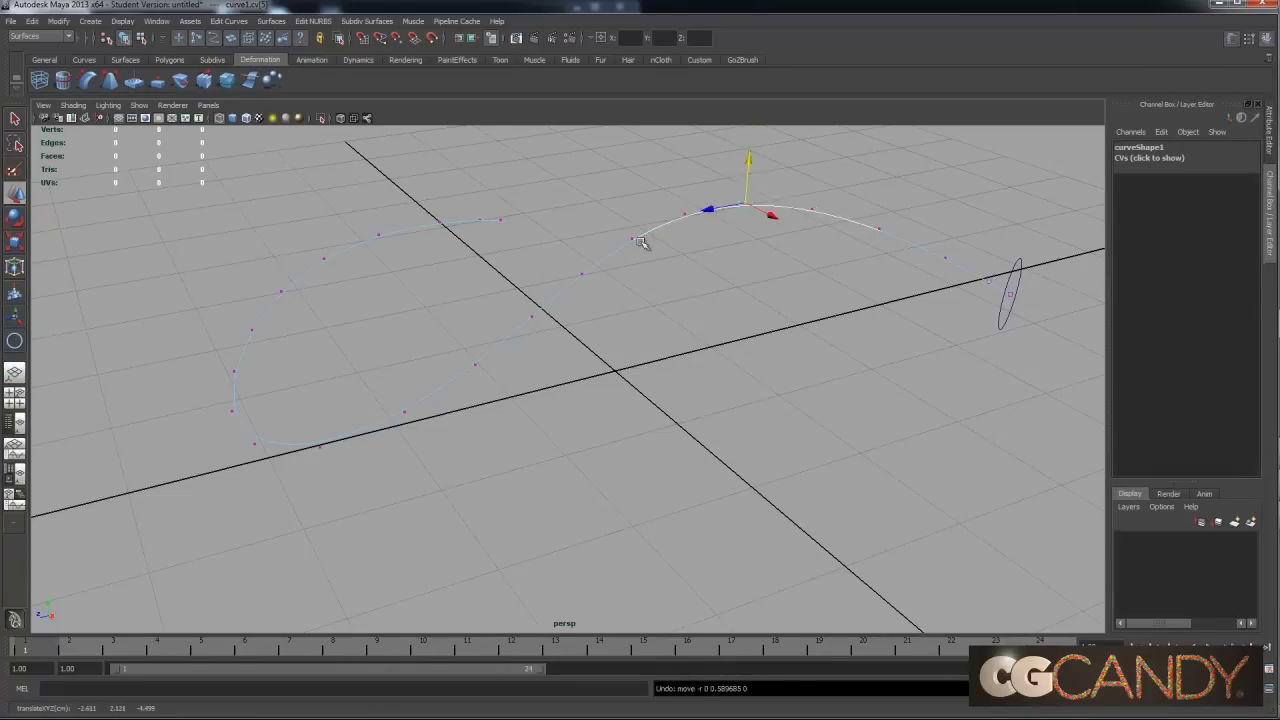
pyautogui.click(531, 317)
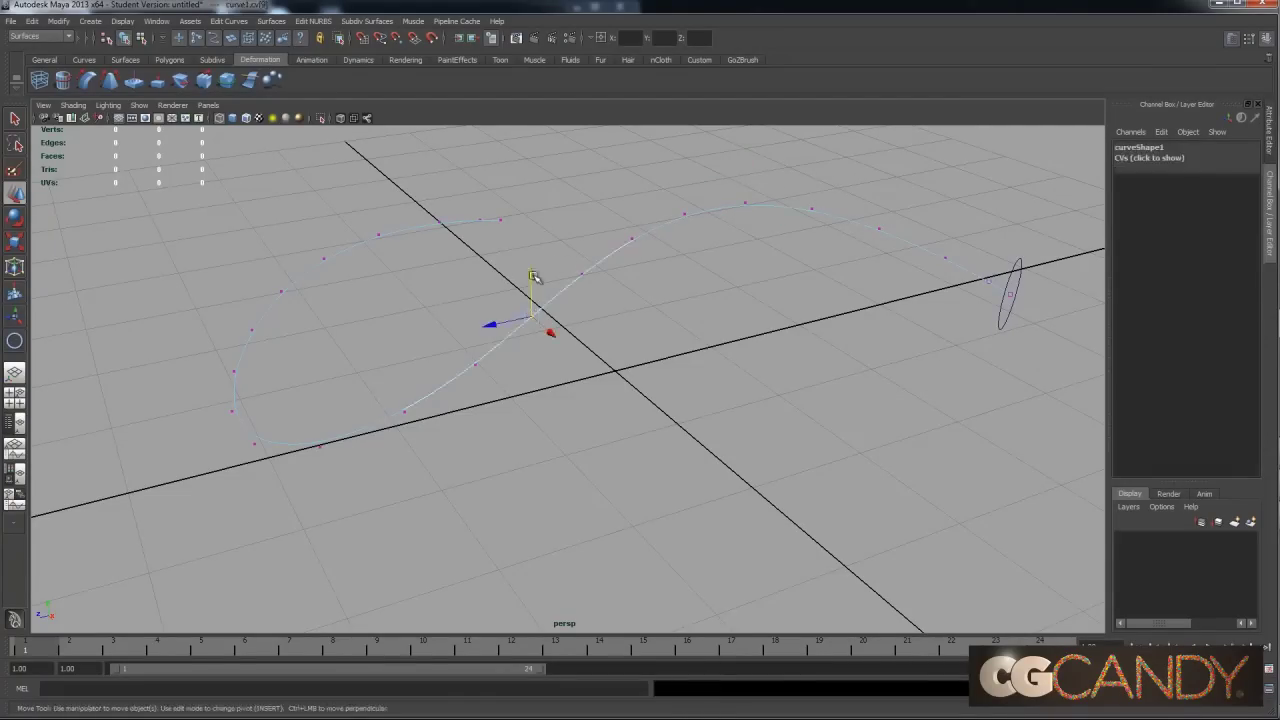
pyautogui.moveTo(531, 278)
pyautogui.mouseDown()
pyautogui.moveTo(531, 445)
pyautogui.moveTo(531, 190)
pyautogui.moveTo(514, 292)
pyautogui.moveTo(517, 437)
pyautogui.moveTo(531, 300)
pyautogui.mouseUp()
# Reshape the middle CVs with soft select and a smaller falloff, undo the bad move, and return to Object Mode.
pyautogui.press('b')
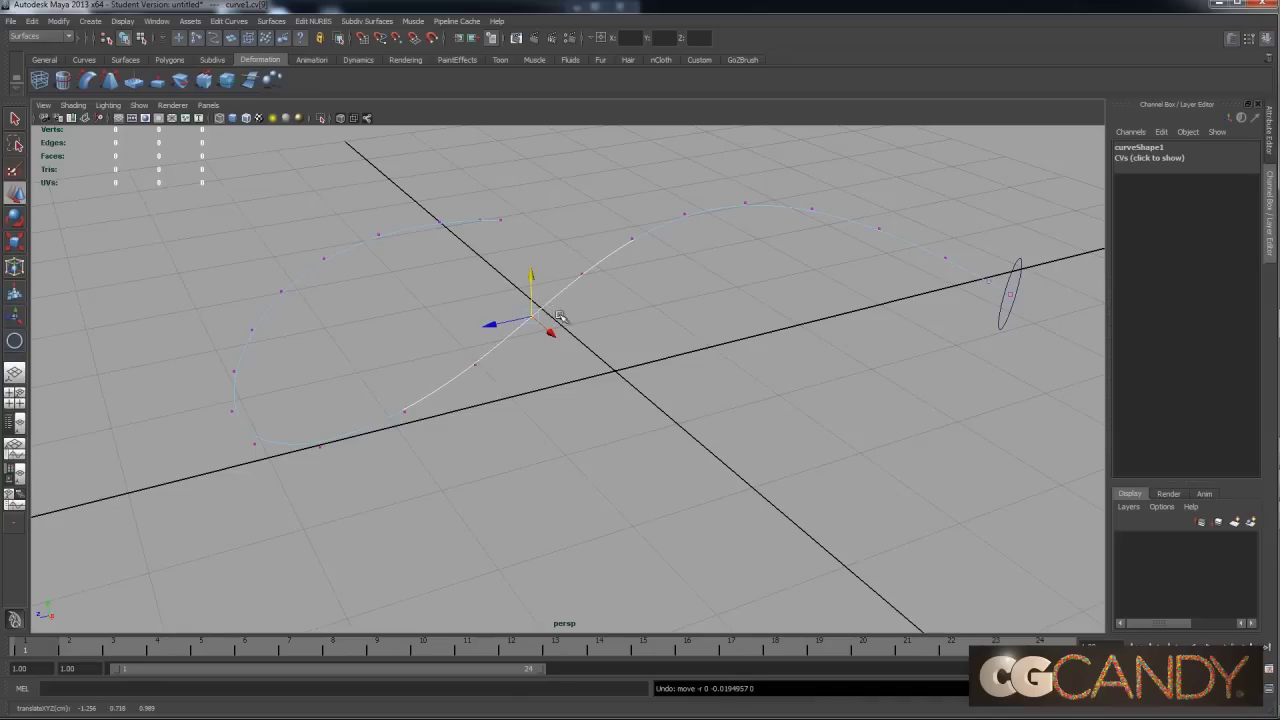
pyautogui.moveTo(557, 314); pyautogui.dragTo(654, 309, button='middle')
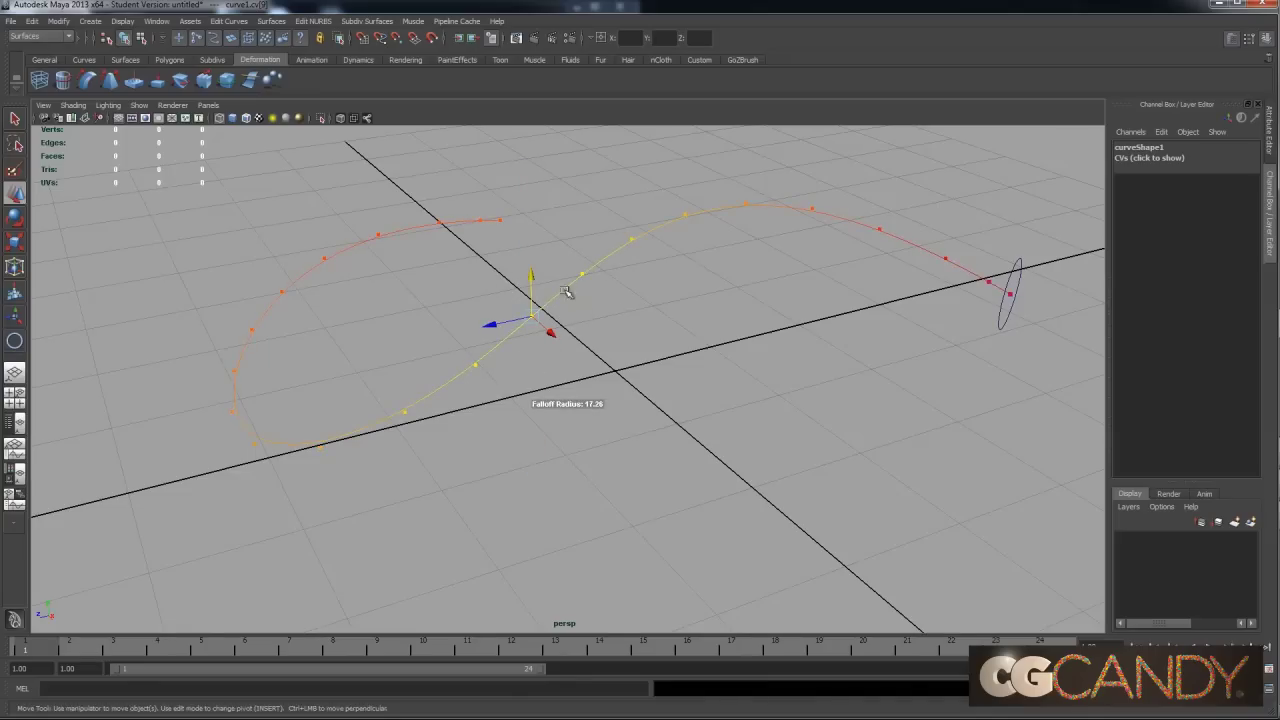
pyautogui.moveTo(629, 331); pyautogui.dragTo(123, 423, button='middle')
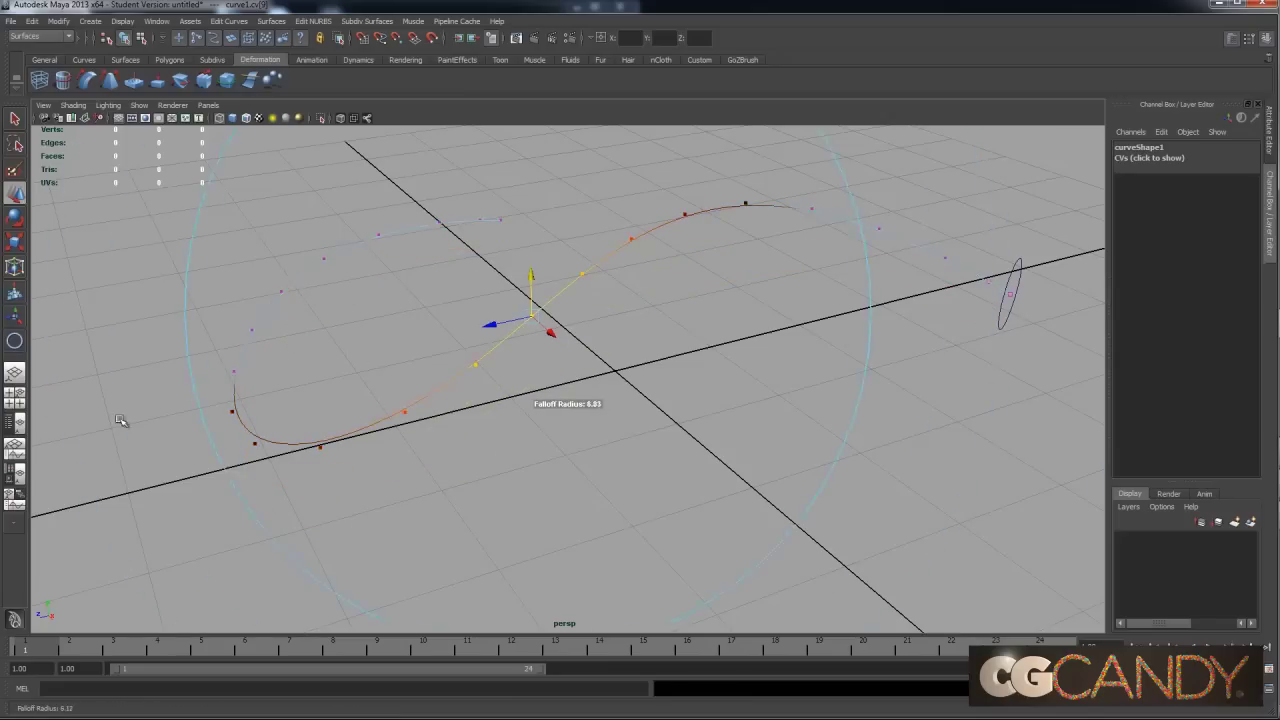
pyautogui.moveTo(531, 278); pyautogui.dragTo(571, 380)
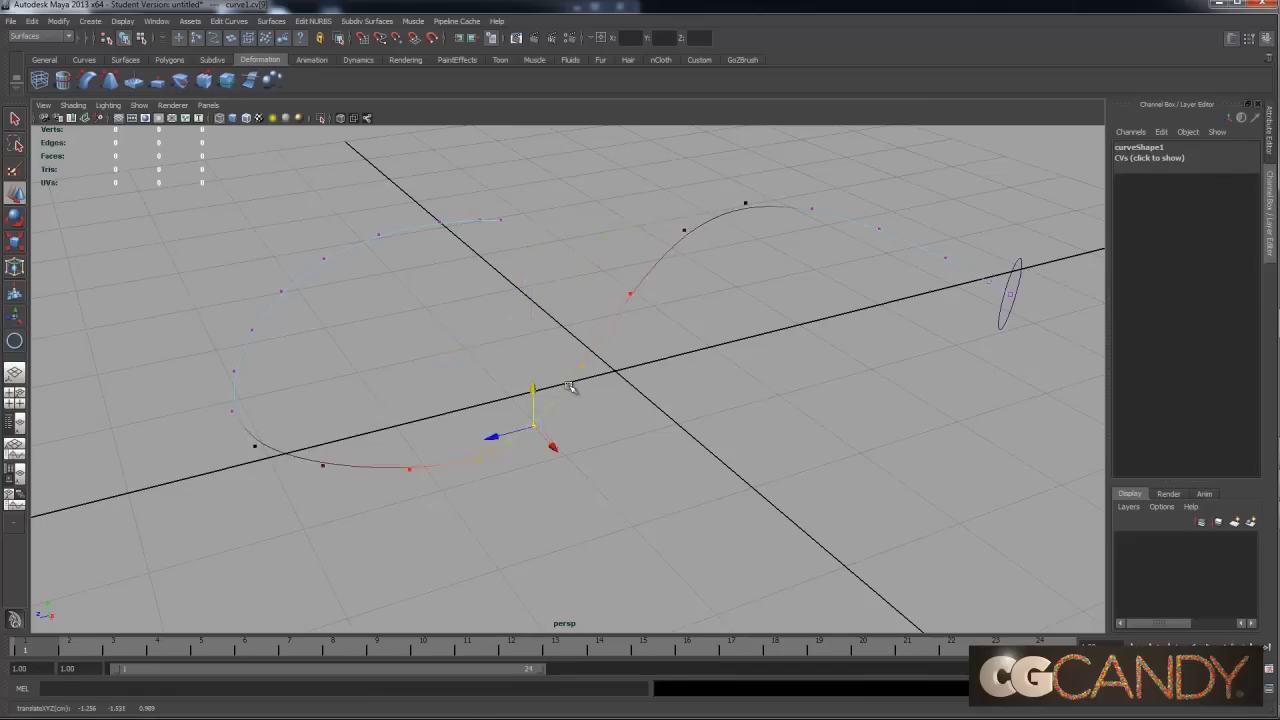
pyautogui.hotkey('ctrl', 'z')
pyautogui.keyDown('alt'); pyautogui.moveTo(623, 337); pyautogui.dragTo(640, 206); pyautogui.keyUp('alt')
pyautogui.moveTo(640, 206); pyautogui.dragTo(688, 180, button='right')
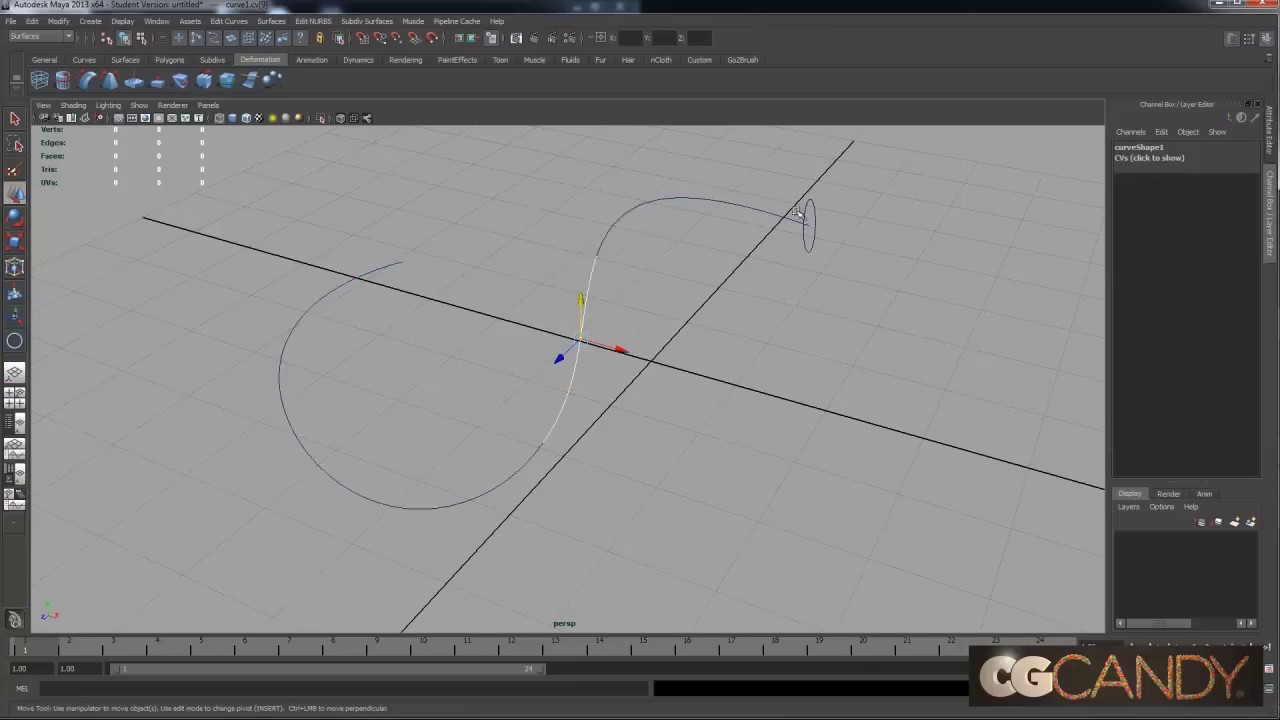
pyautogui.click(800, 216)
pyautogui.click(762, 210)
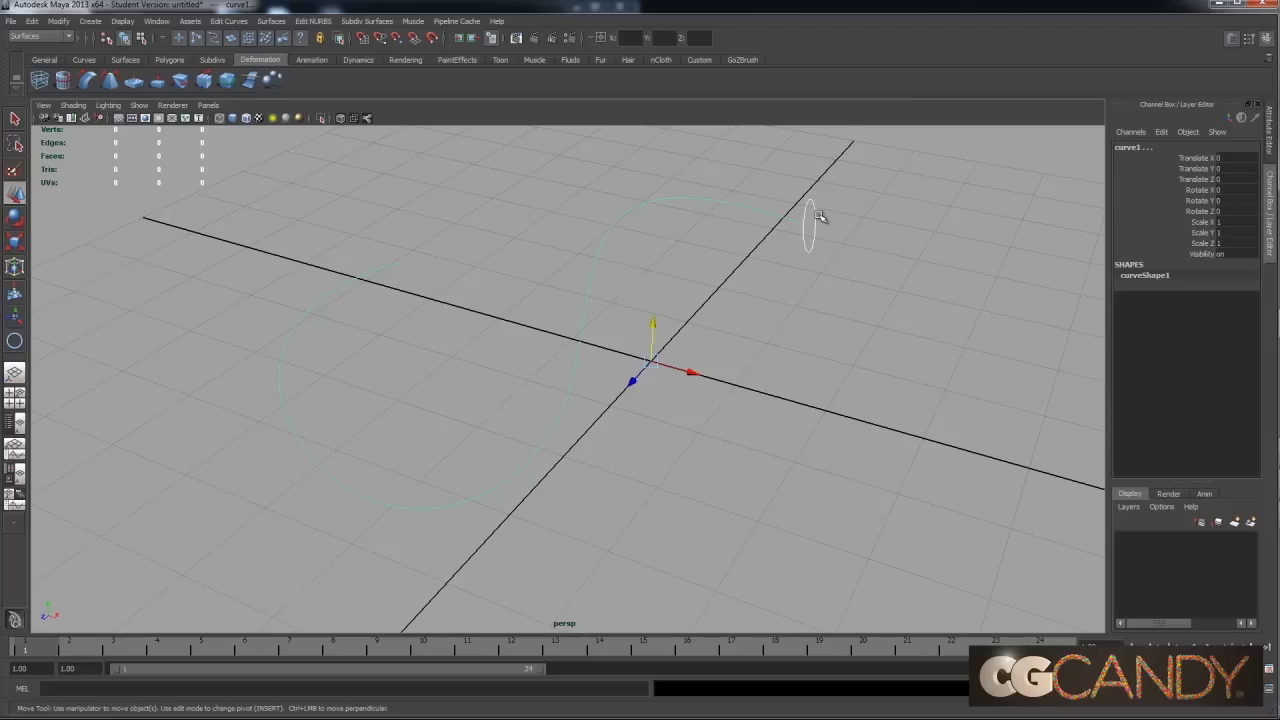
pyautogui.click(811, 212)
pyautogui.click(758, 209)
pyautogui.click(271, 21)
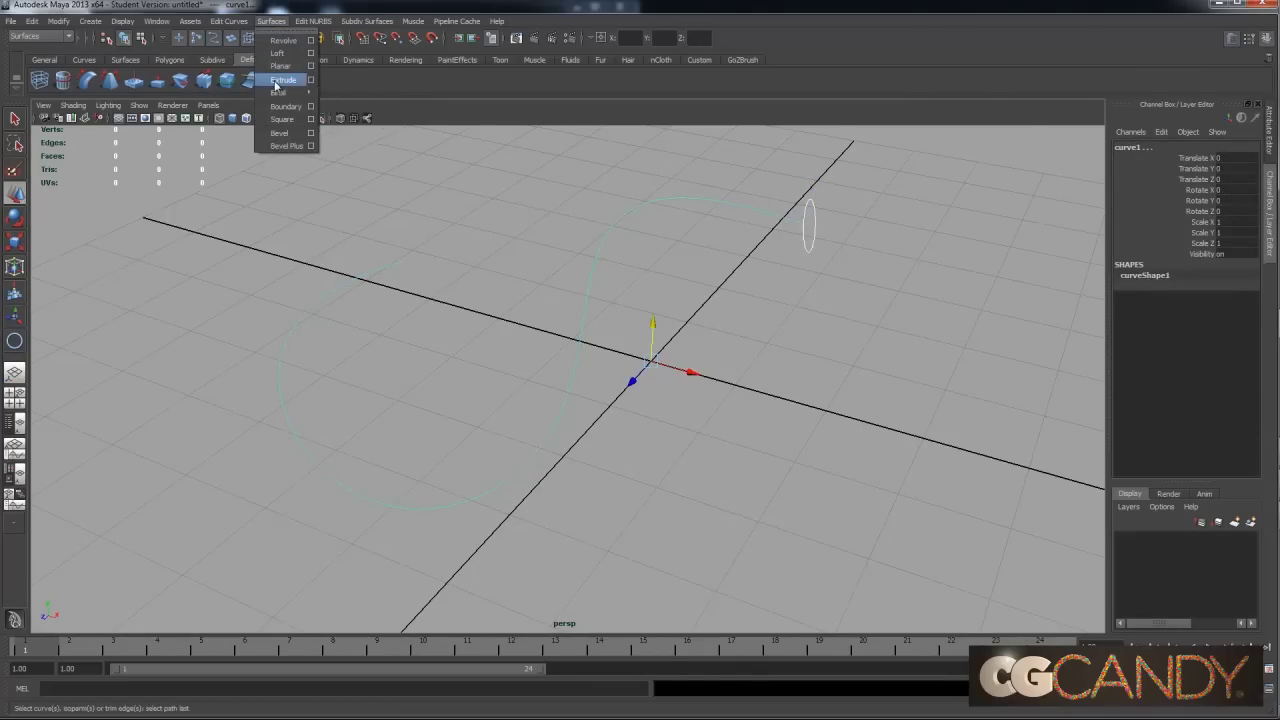
pyautogui.click(276, 86)
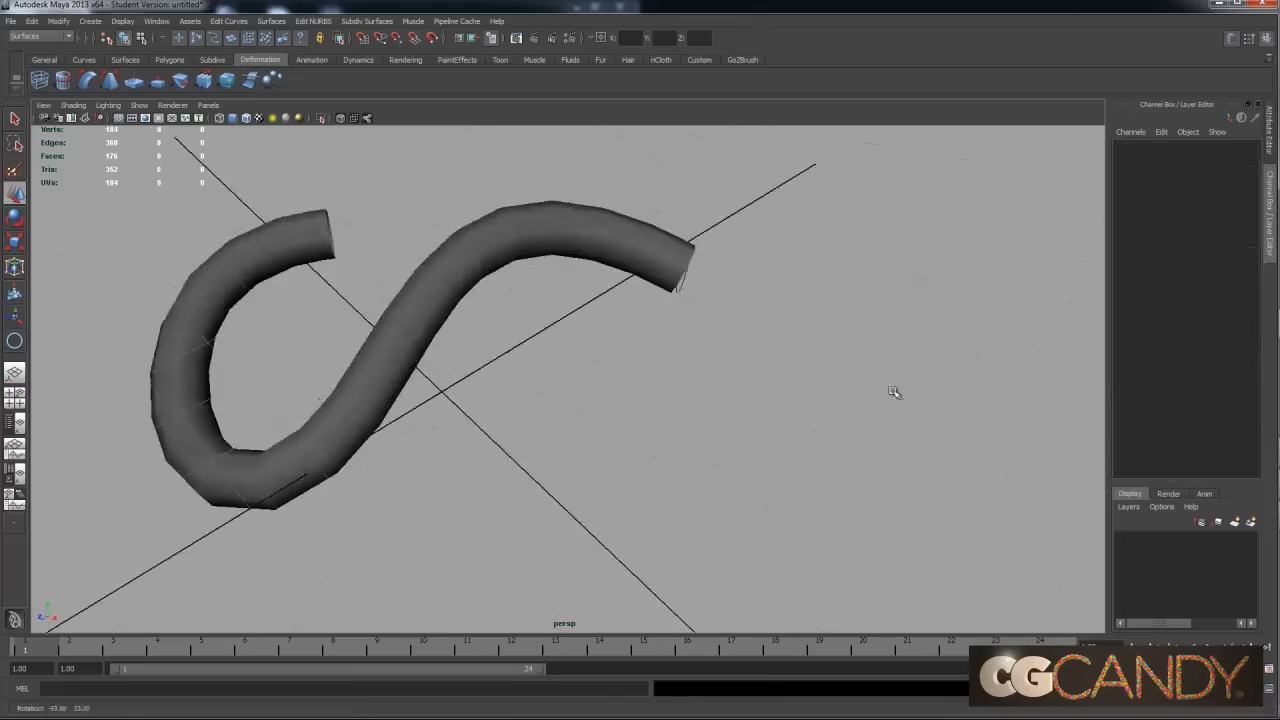
pyautogui.moveTo(894, 391)
pyautogui.keyDown('alt'); pyautogui.mouseDown()
pyautogui.moveTo(660, 335)
pyautogui.moveTo(637, 357)
pyautogui.moveTo(694, 346)
pyautogui.moveTo(619, 356)
pyautogui.mouseUp(); pyautogui.keyUp('alt')
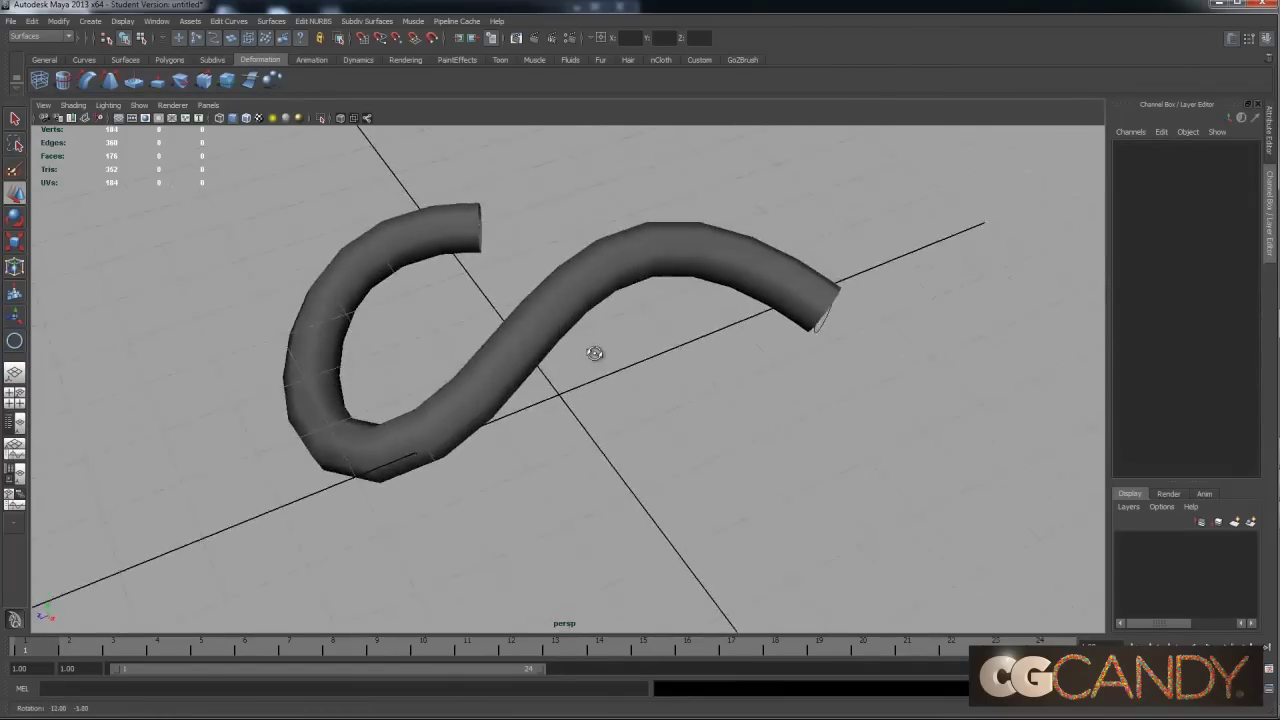
pyautogui.keyDown('alt'); pyautogui.moveTo(594, 353); pyautogui.dragTo(648, 304); pyautogui.keyUp('alt')
pyautogui.click(617, 277)
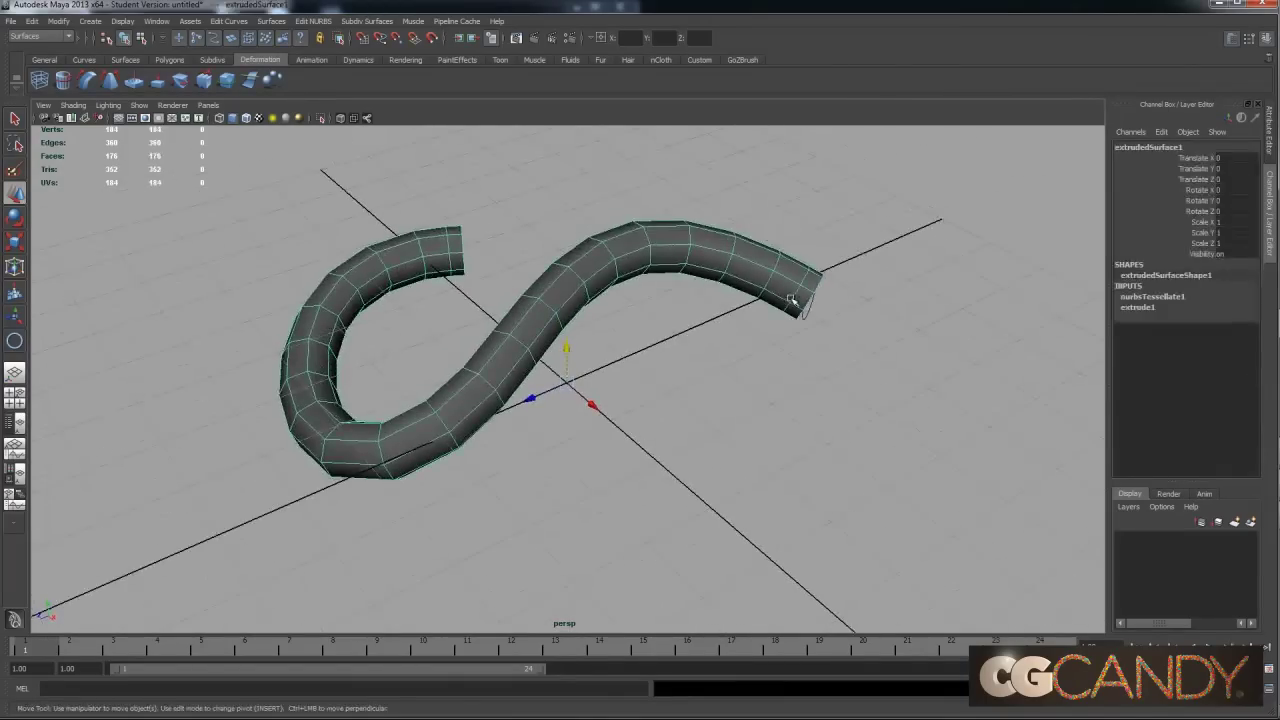
pyautogui.press('Delete')
pyautogui.click(808, 294)
# Extrude the profile circle along curve1 into a tube with Surfaces > Extrude.
pyautogui.click(646, 251)
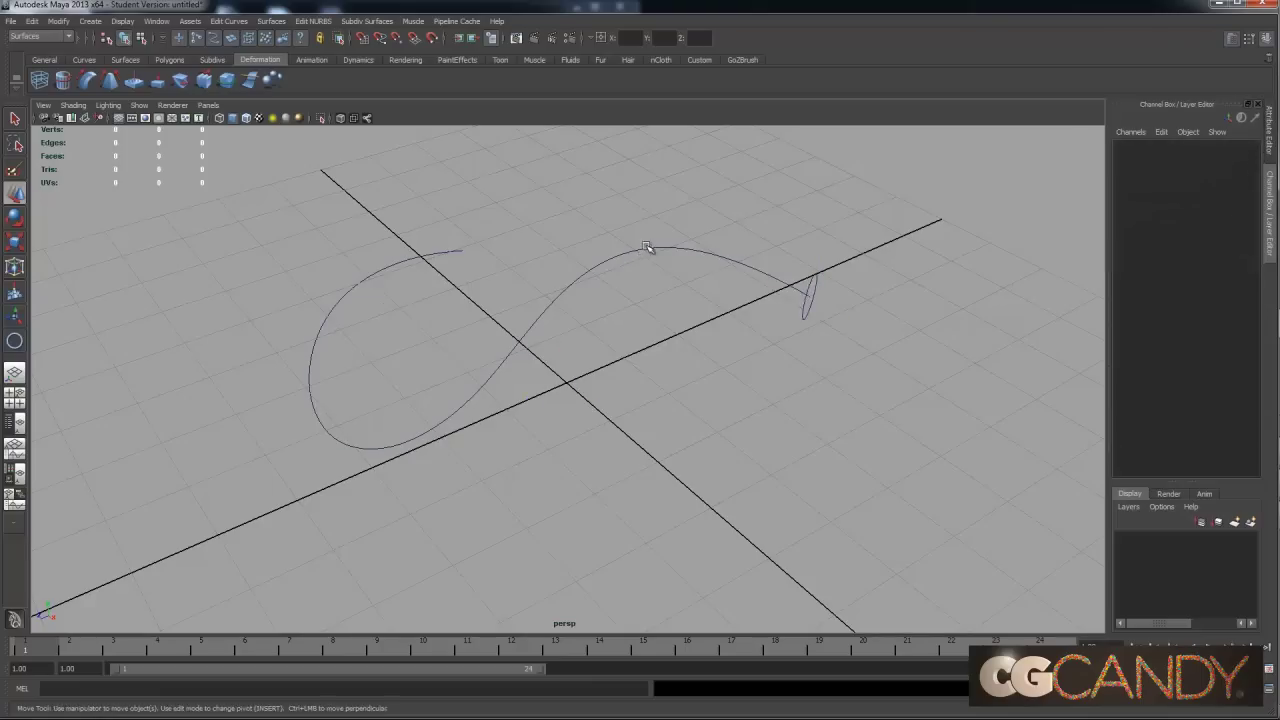
pyautogui.click(646, 248)
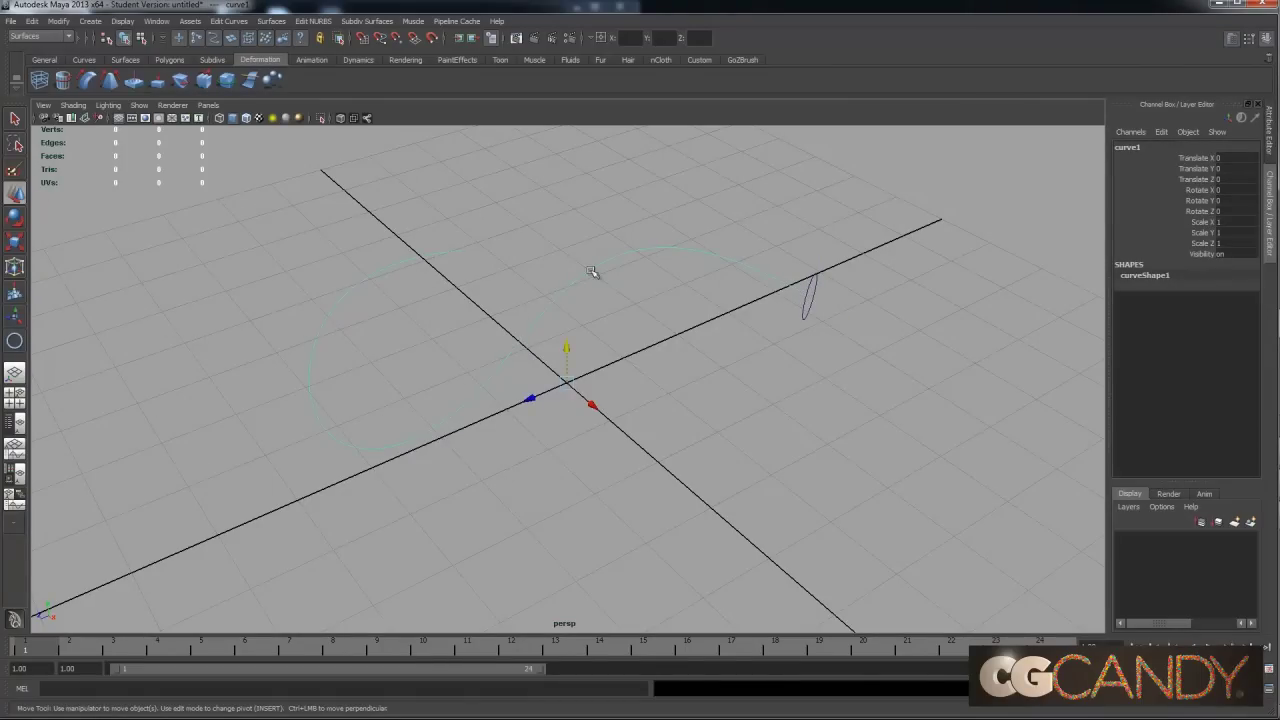
pyautogui.click(803, 303)
pyautogui.keyDown('shift'); pyautogui.click(771, 277); pyautogui.keyUp('shift')
pyautogui.click(270, 21)
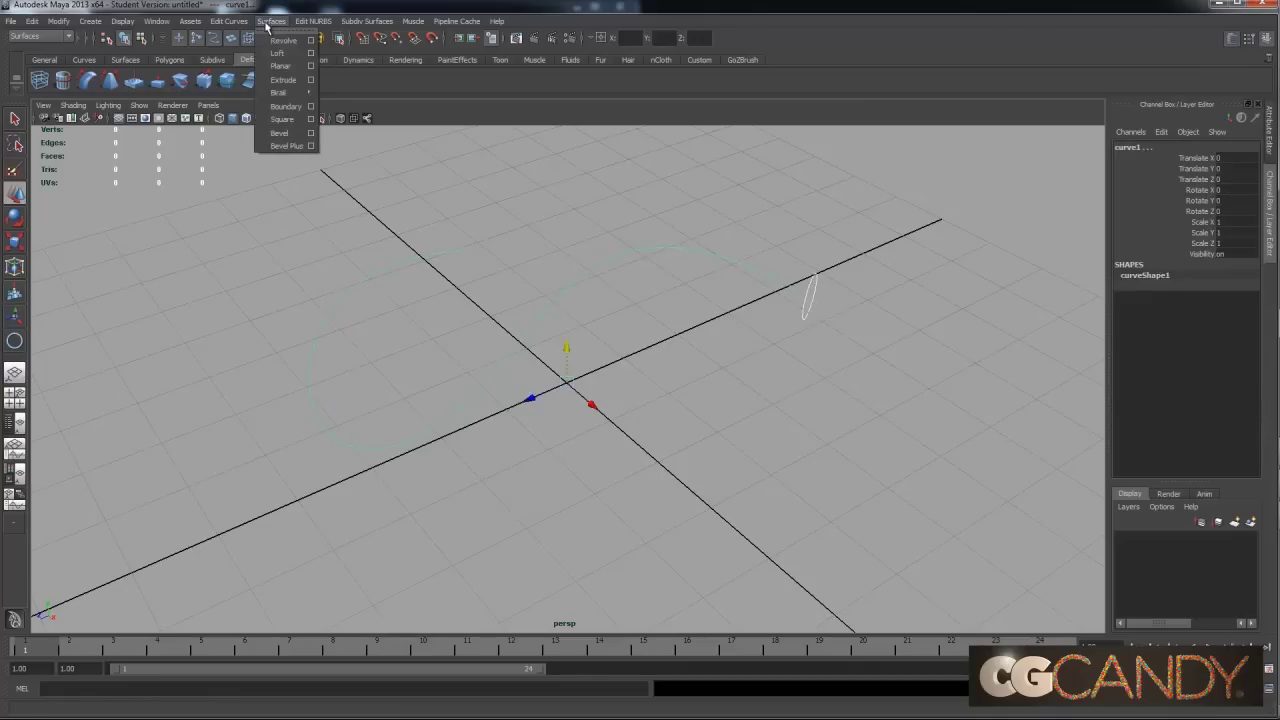
pyautogui.click(283, 79)
pyautogui.keyDown('alt'); pyautogui.moveTo(508, 357); pyautogui.dragTo(606, 306); pyautogui.keyUp('alt')
pyautogui.keyDown('alt'); pyautogui.moveTo(606, 306); pyautogui.dragTo(640, 277, button='right'); pyautogui.keyUp('alt')
pyautogui.keyDown('alt'); pyautogui.moveTo(640, 277); pyautogui.dragTo(665, 333); pyautogui.keyUp('alt')
# Rotate the profile circle nurbsCircle1 and scale it down to 0.514 to thin the tube.
pyautogui.click(706, 360)
pyautogui.press('e')
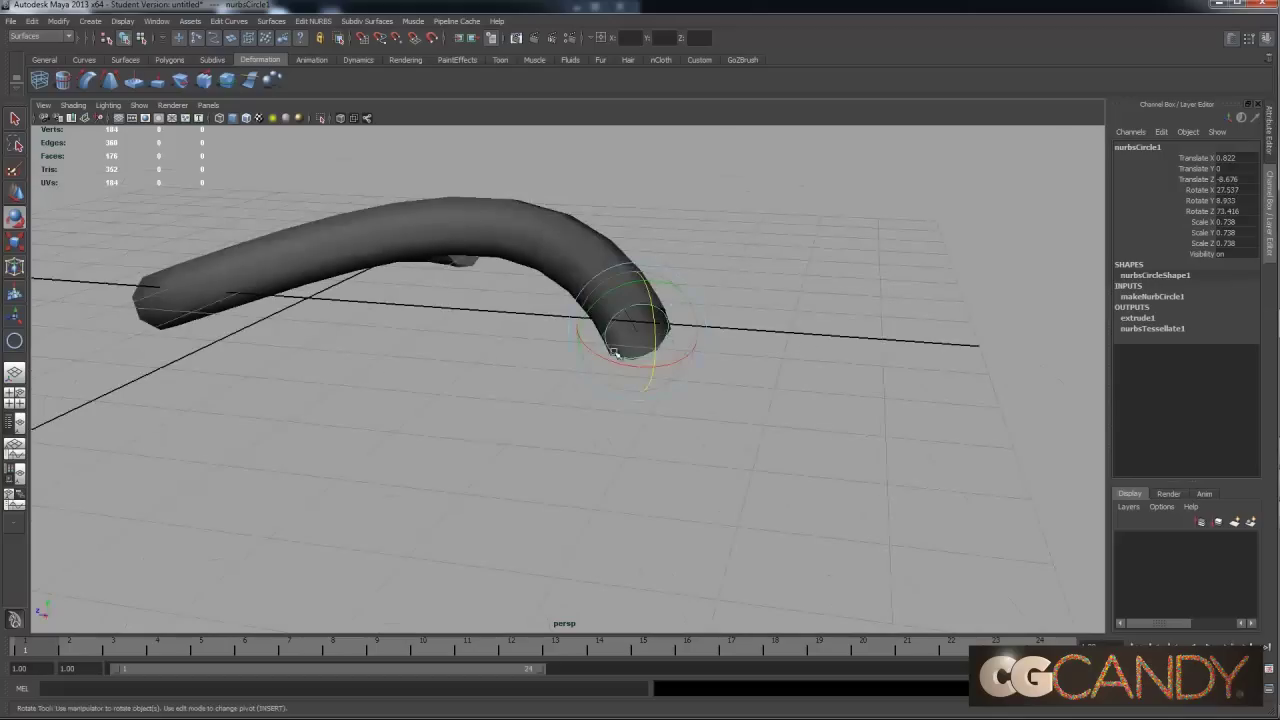
pyautogui.press('r')
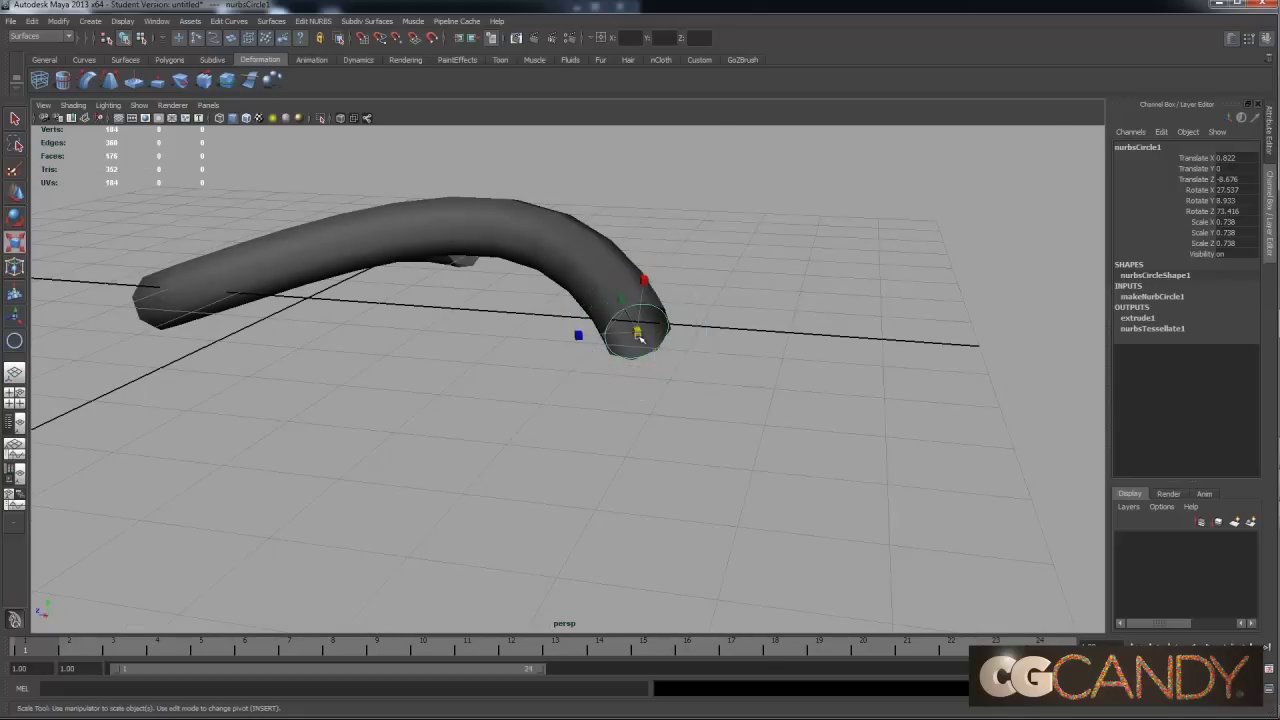
pyautogui.moveTo(636, 335); pyautogui.dragTo(800, 341)
pyautogui.keyDown('alt'); pyautogui.moveTo(800, 341); pyautogui.dragTo(530, 436); pyautogui.keyUp('alt')
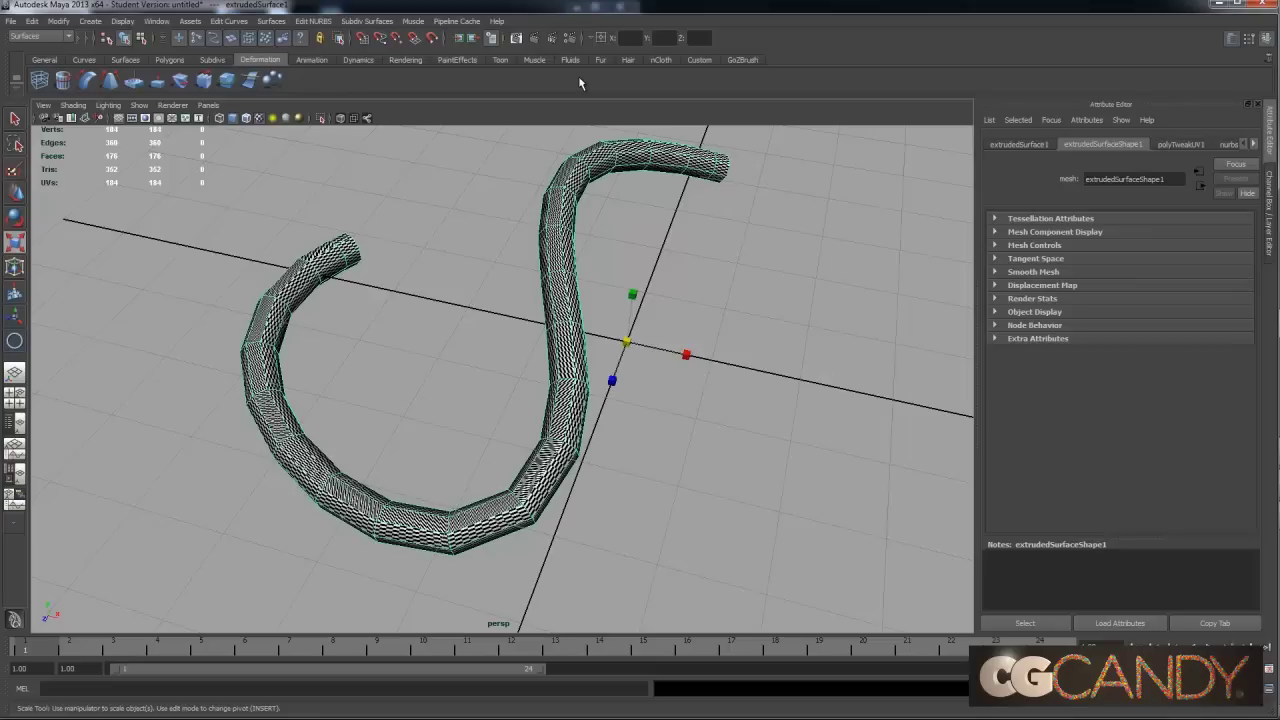
# Open the UV Texture Editor and move it off the tube.
pyautogui.click(174, 21)
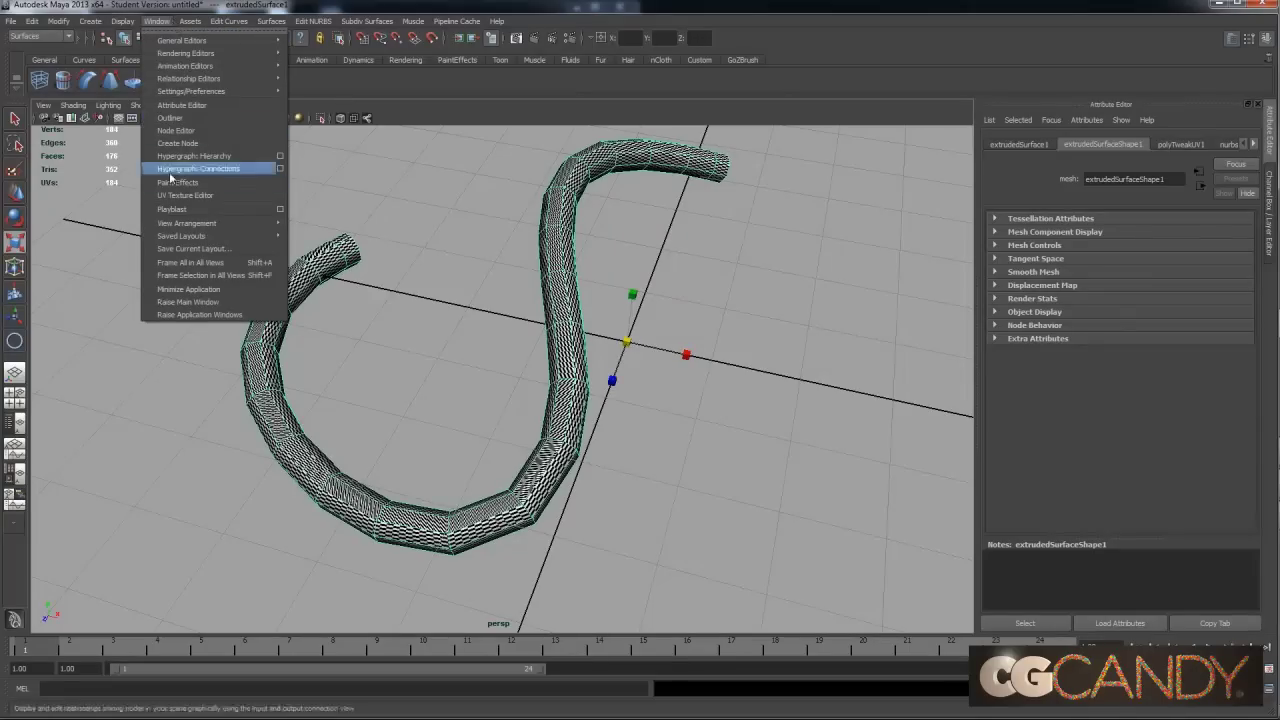
pyautogui.click(197, 194)
pyautogui.scroll(-4, 780, 520)
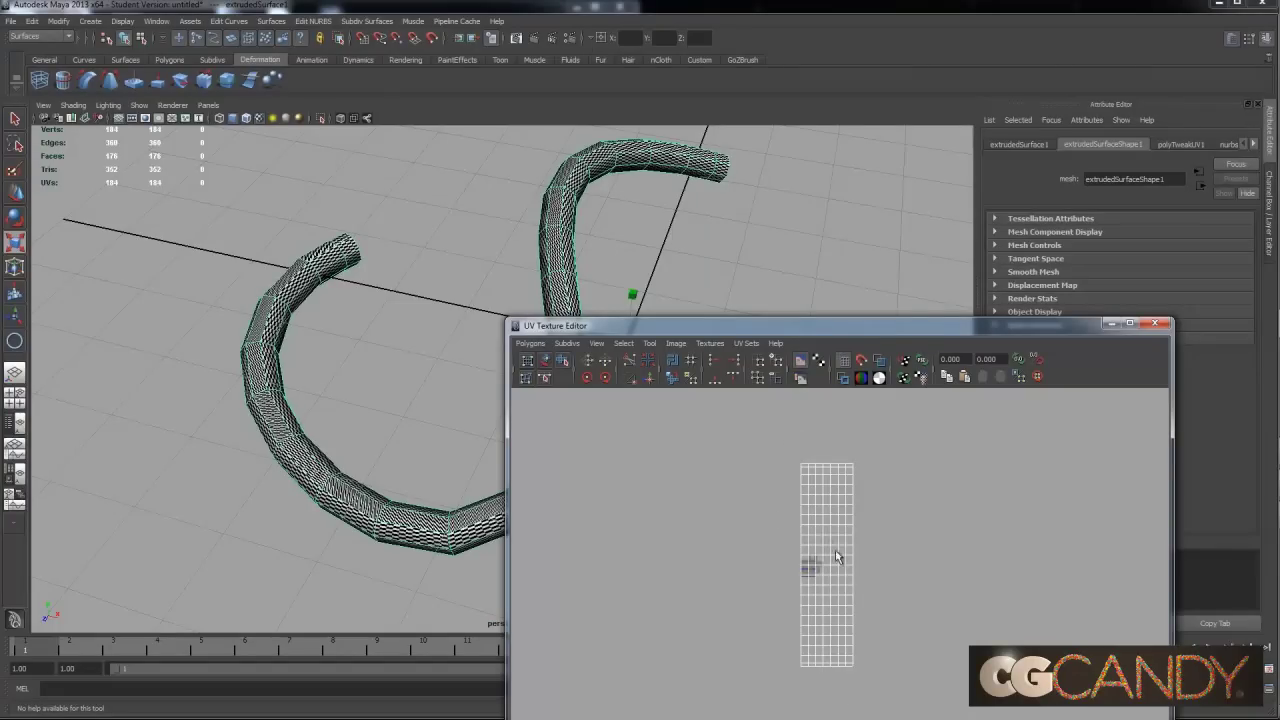
pyautogui.moveTo(610, 326); pyautogui.dragTo(744, 314)
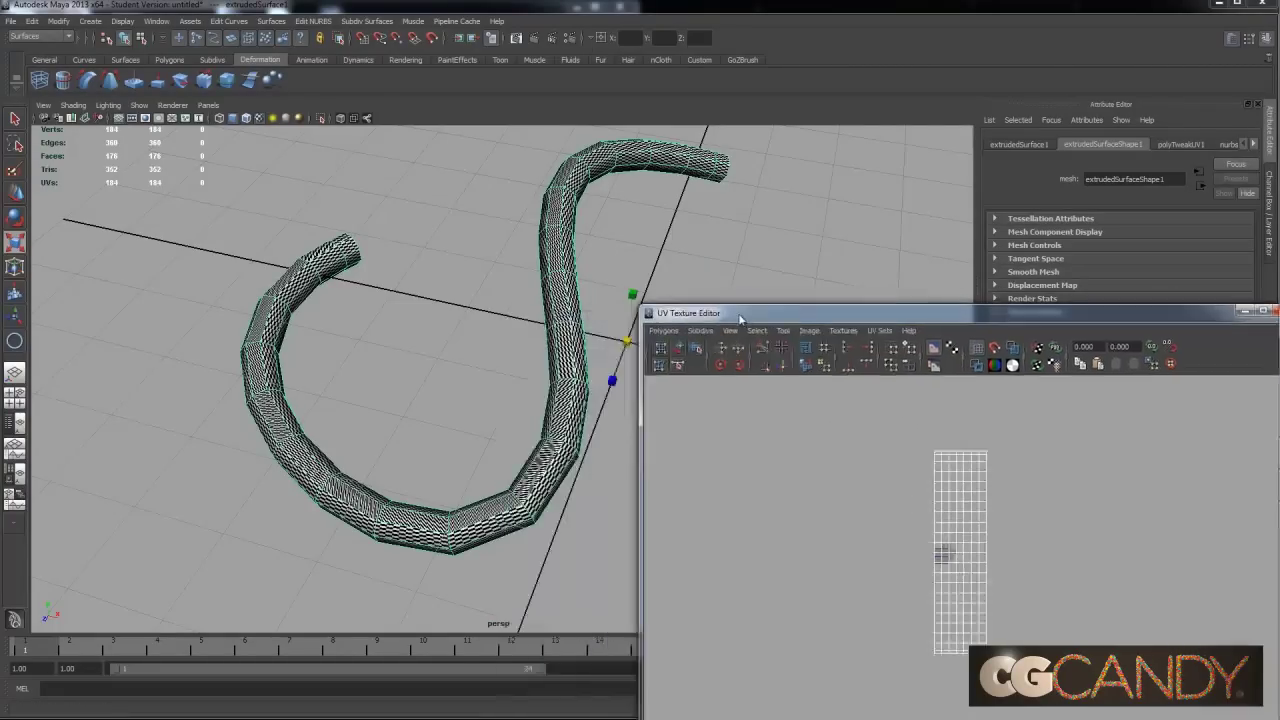
# Switch the viewport to High Quality Rendering so the tube's texture shows.
pyautogui.click(172, 105)
pyautogui.click(188, 137)
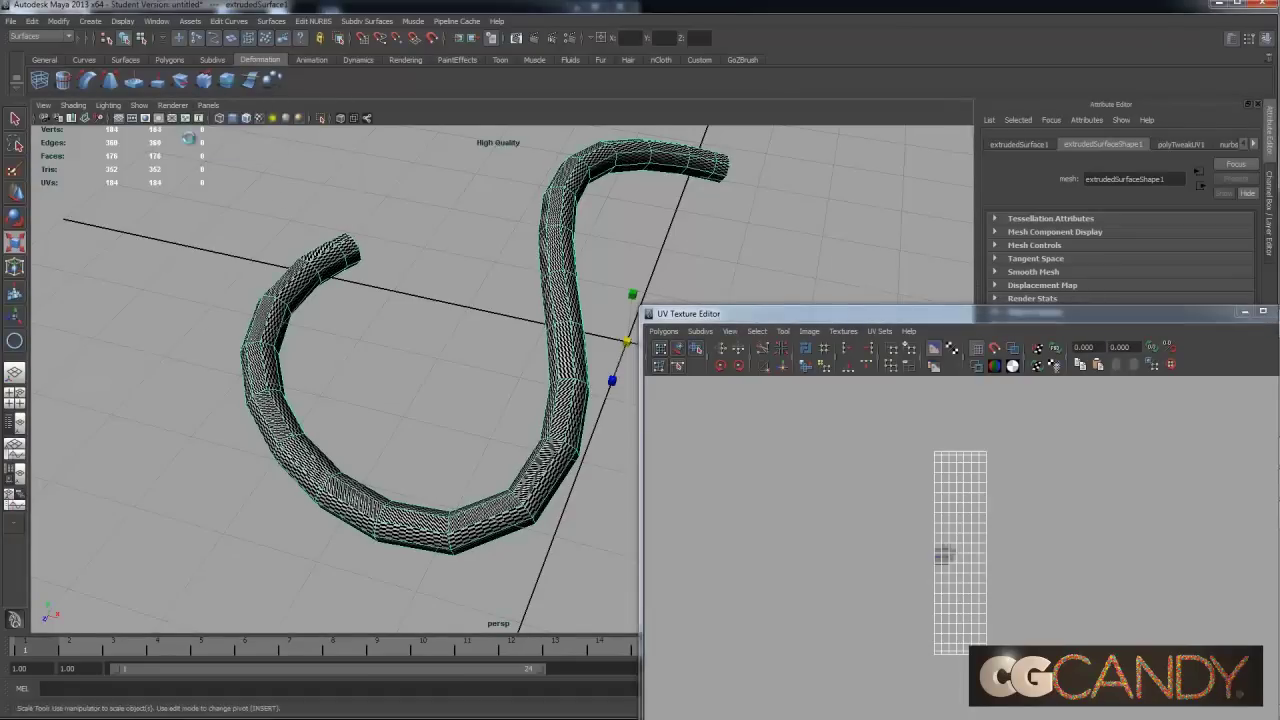
pyautogui.moveTo(700, 322); pyautogui.dragTo(760, 472)
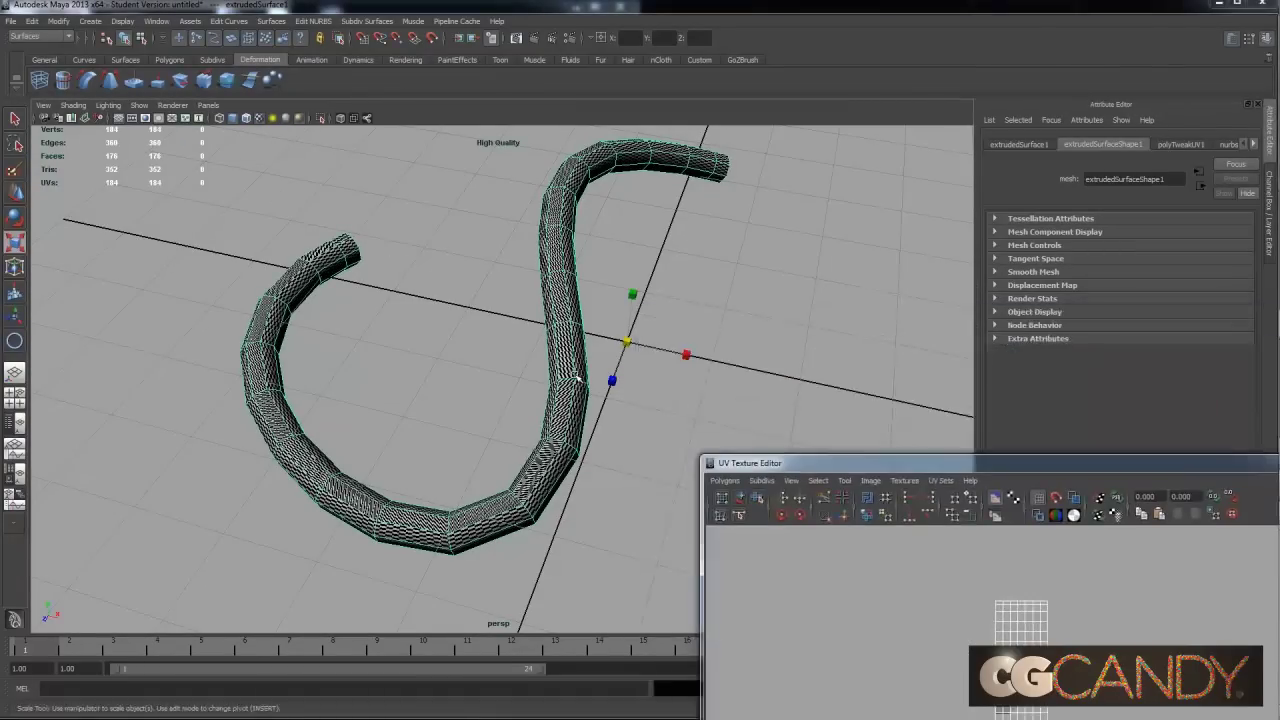
pyautogui.scroll(3, 577, 376)
pyautogui.scroll(2, 585, 362)
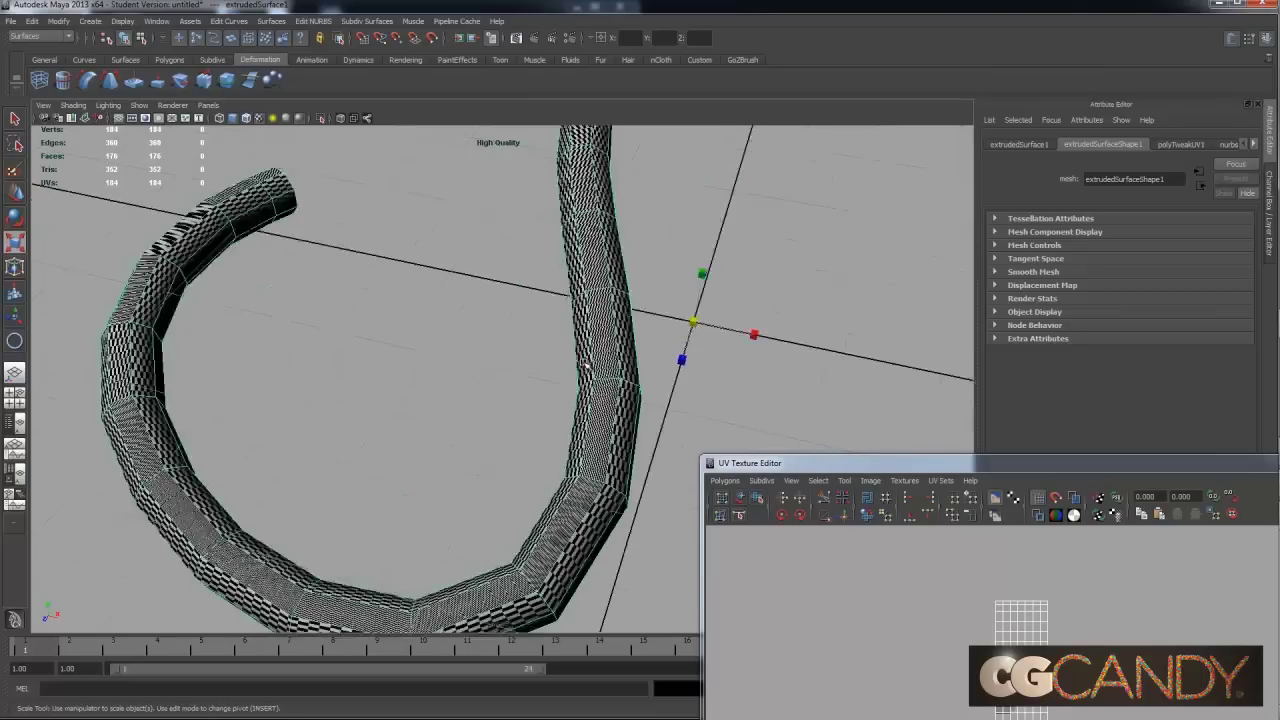
pyautogui.scroll(-2, 619, 356)
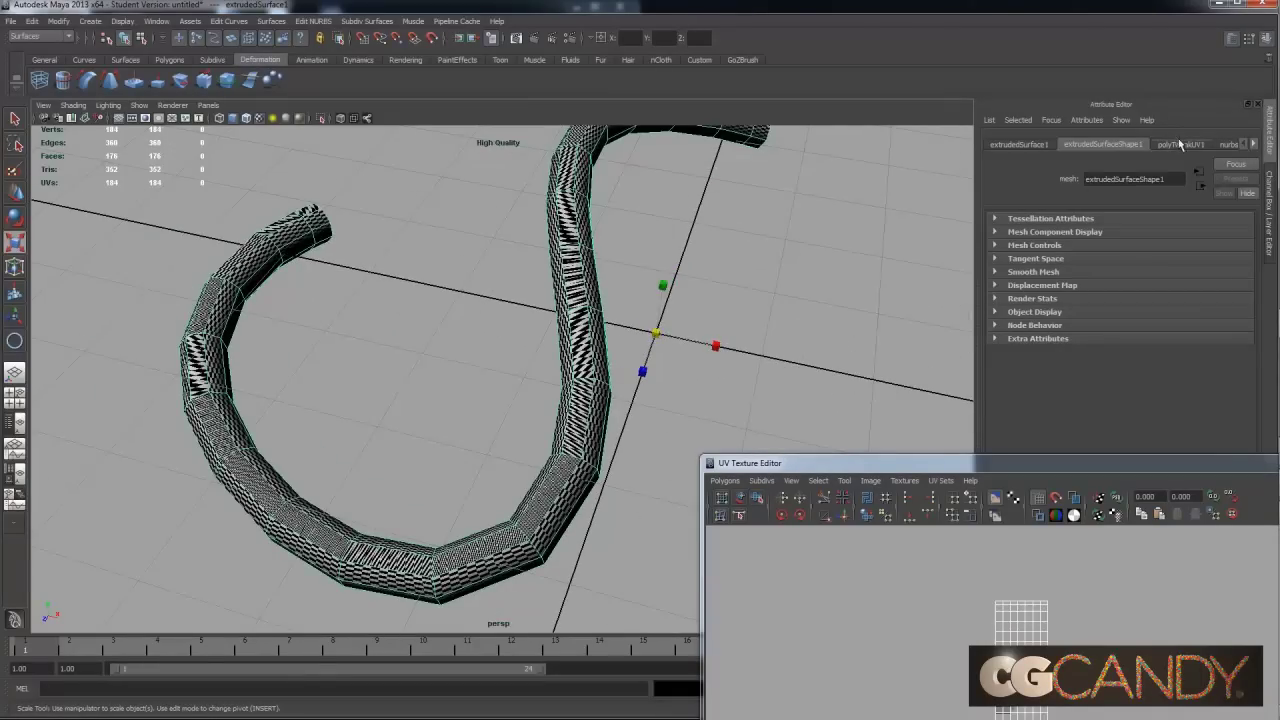
# Set checker1's place2dTexture1 Repeat UV to 1 and 1.
pyautogui.moveTo(585, 305); pyautogui.dragTo(590, 460, button='right')
pyautogui.click(1240, 309)
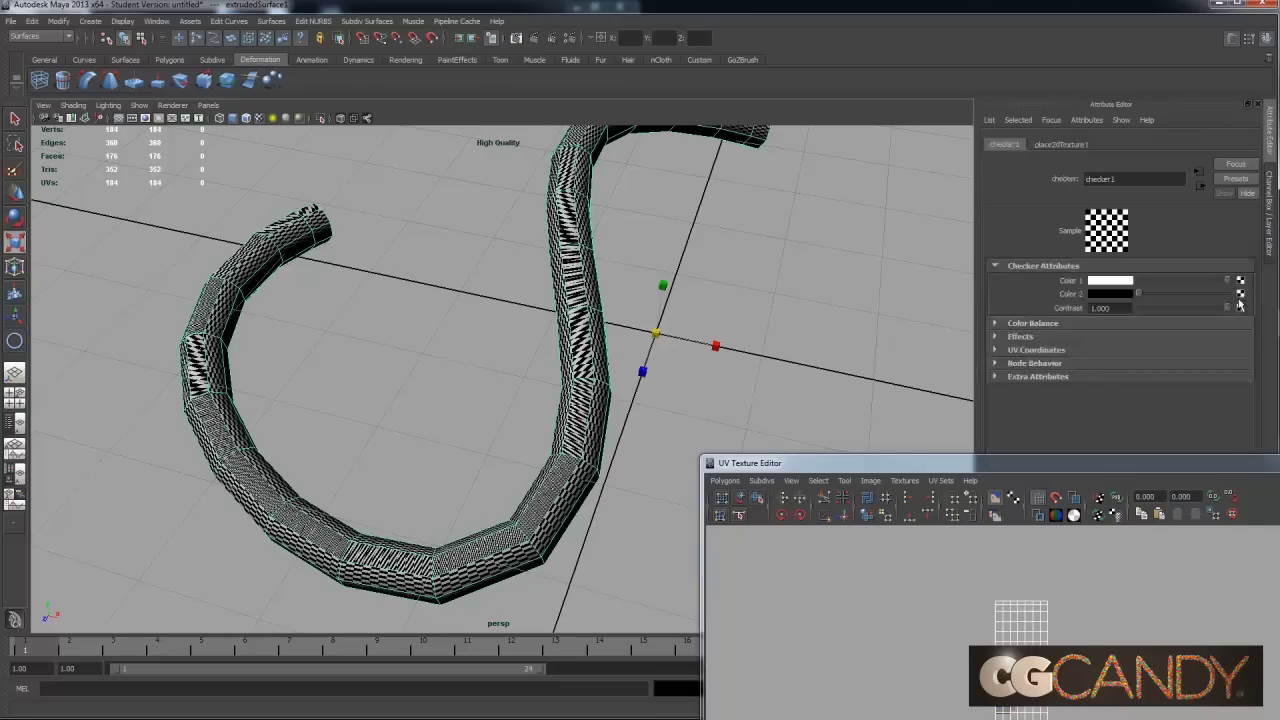
pyautogui.click(1088, 145)
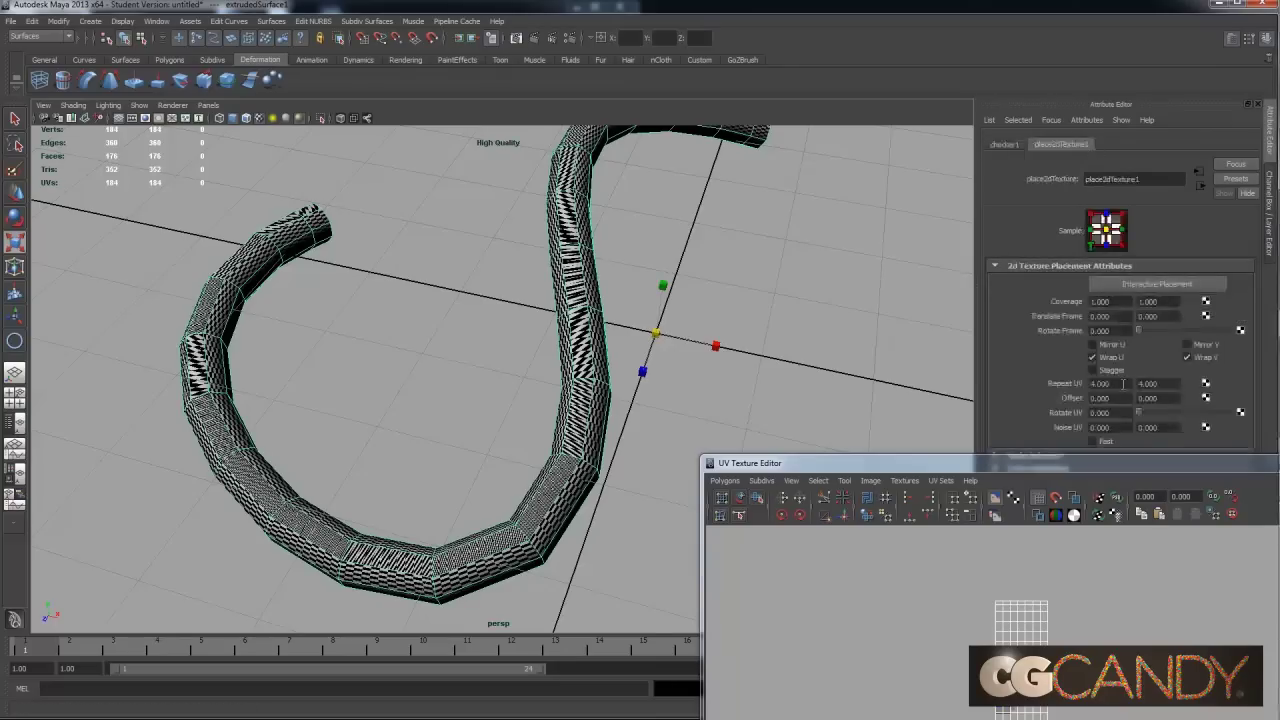
pyautogui.moveTo(1094, 467); pyautogui.dragTo(1087, 544)
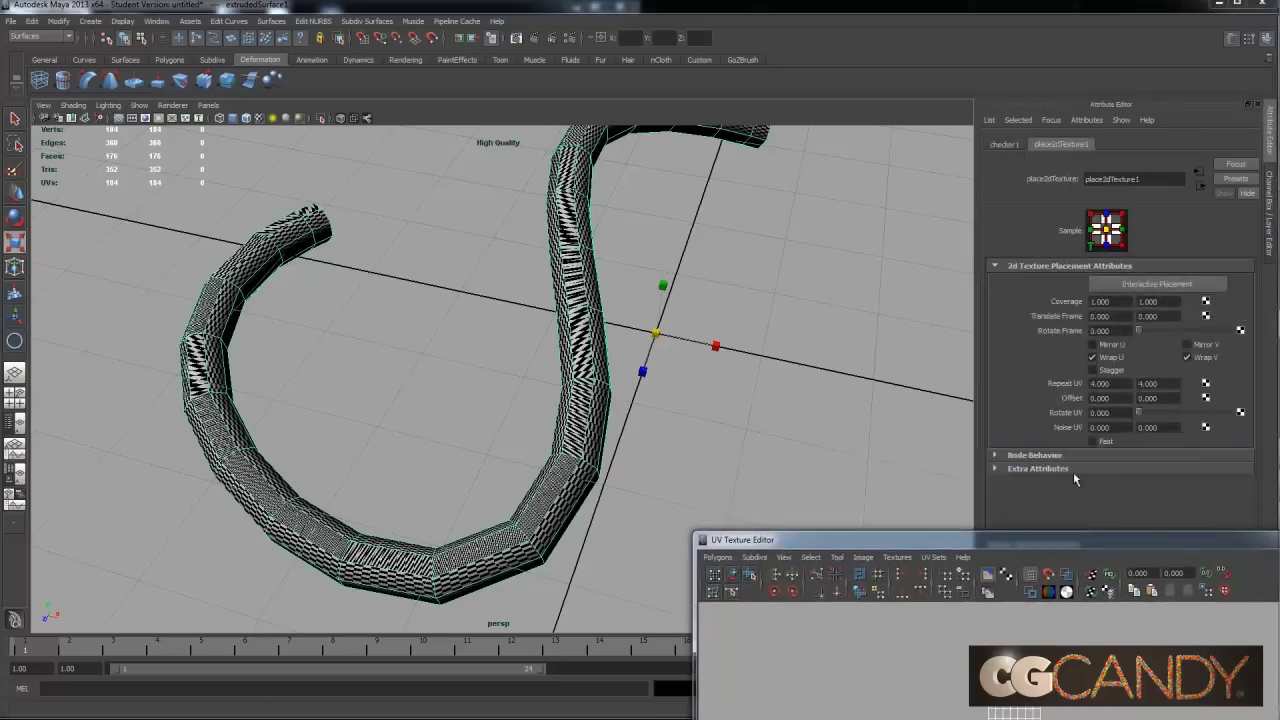
pyautogui.doubleClick(1114, 383)
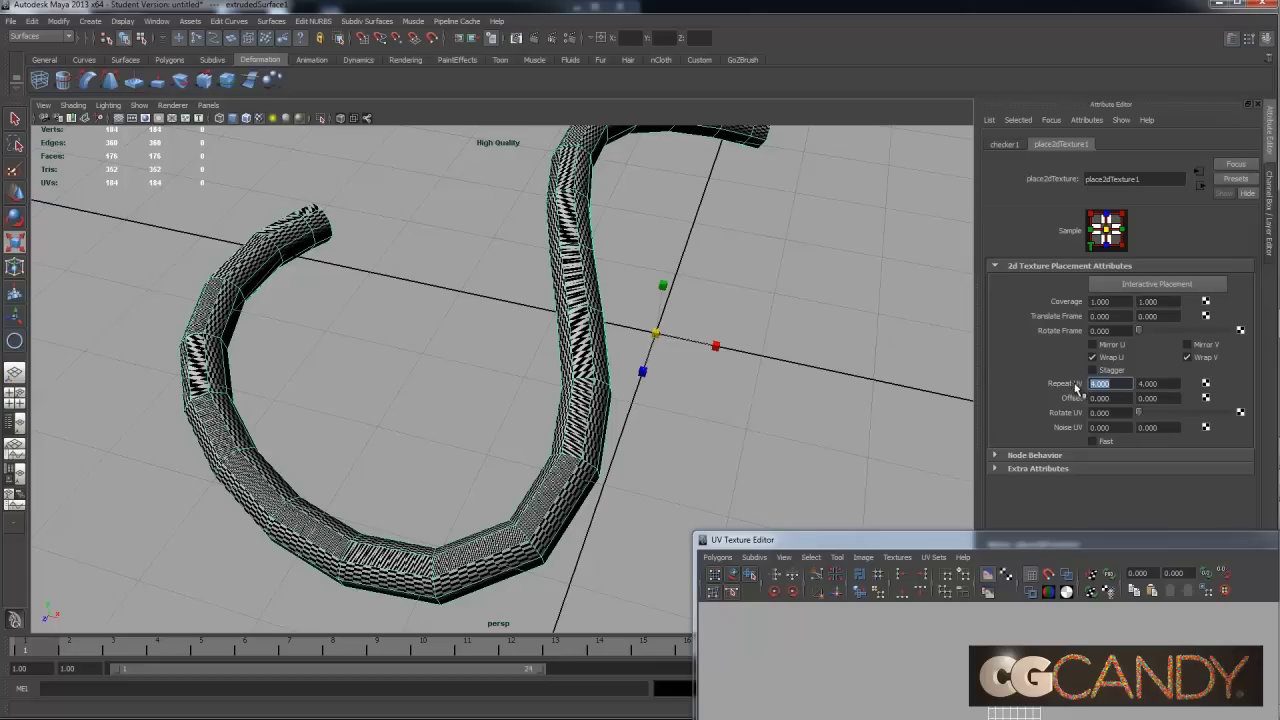
pyautogui.write('1')
pyautogui.press('Tab')
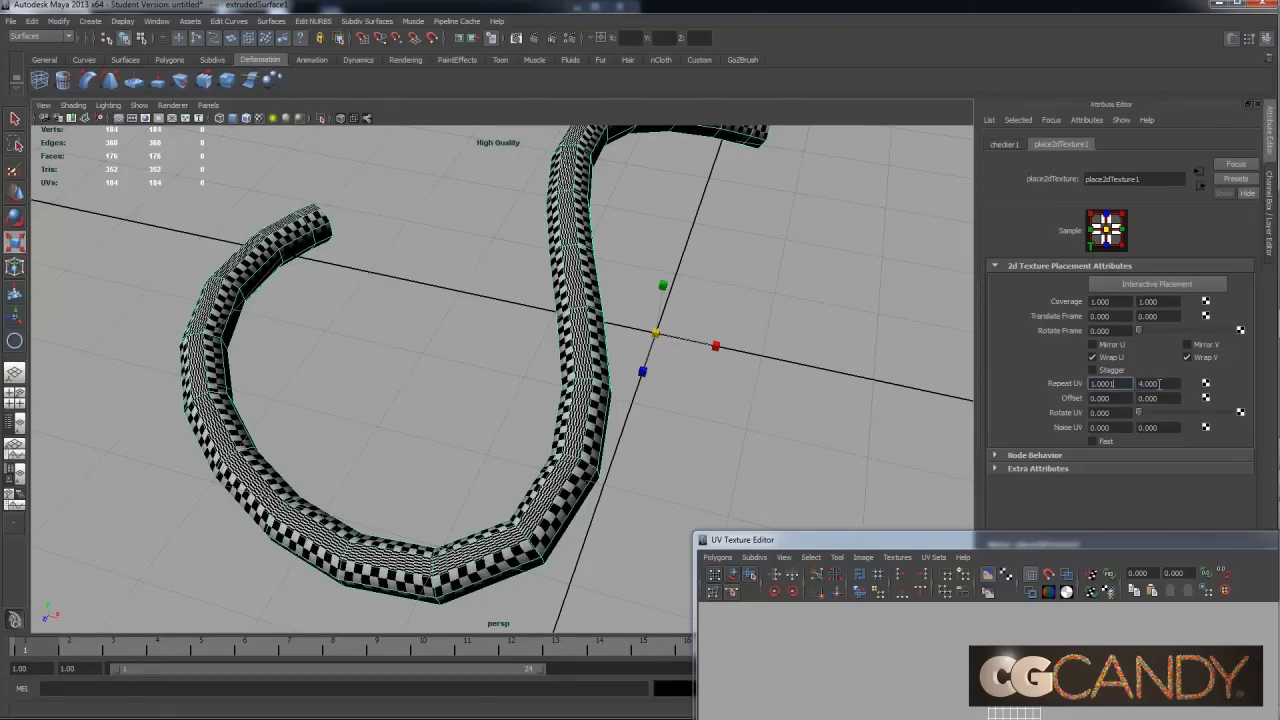
pyautogui.write('1')
pyautogui.press('Return')
# Orbit around the tube to inspect the large checker squares along its length.
pyautogui.keyDown('alt'); pyautogui.moveTo(560, 400); pyautogui.dragTo(779, 408); pyautogui.keyUp('alt')
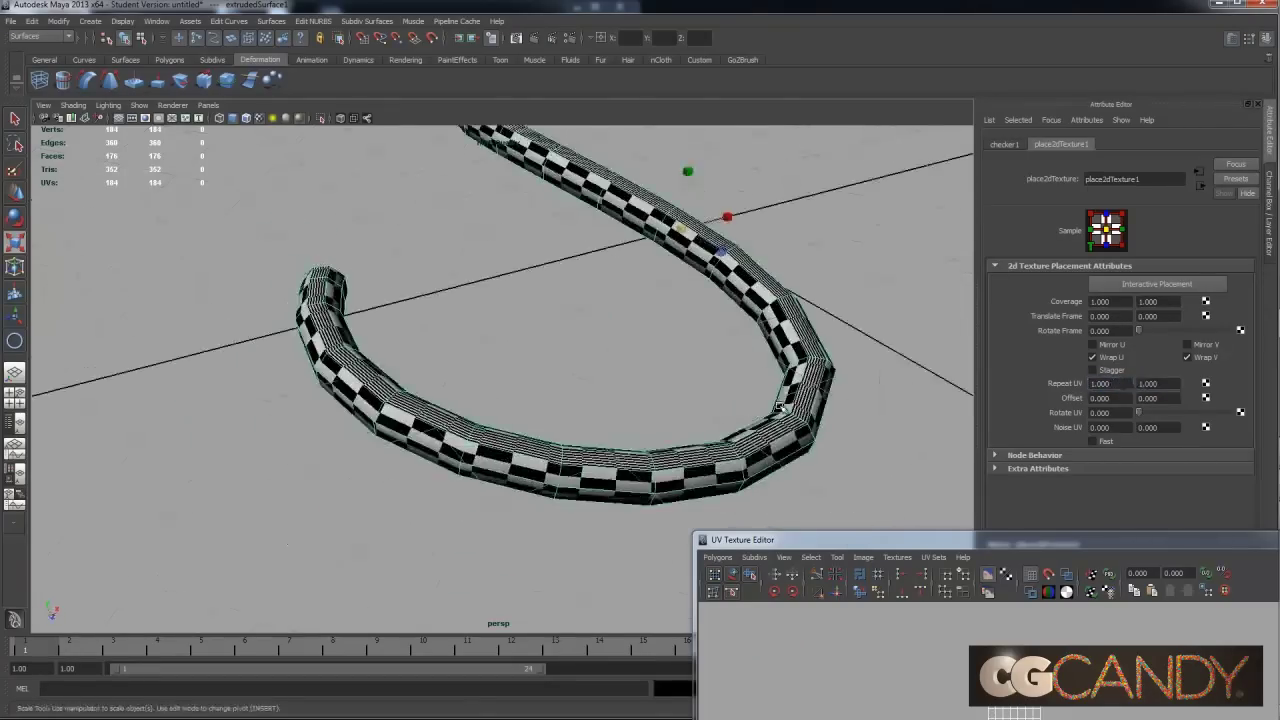
pyautogui.click(860, 410)
pyautogui.keyDown('alt'); pyautogui.moveTo(860, 410); pyautogui.dragTo(765, 368); pyautogui.keyUp('alt')
pyautogui.click(762, 370)
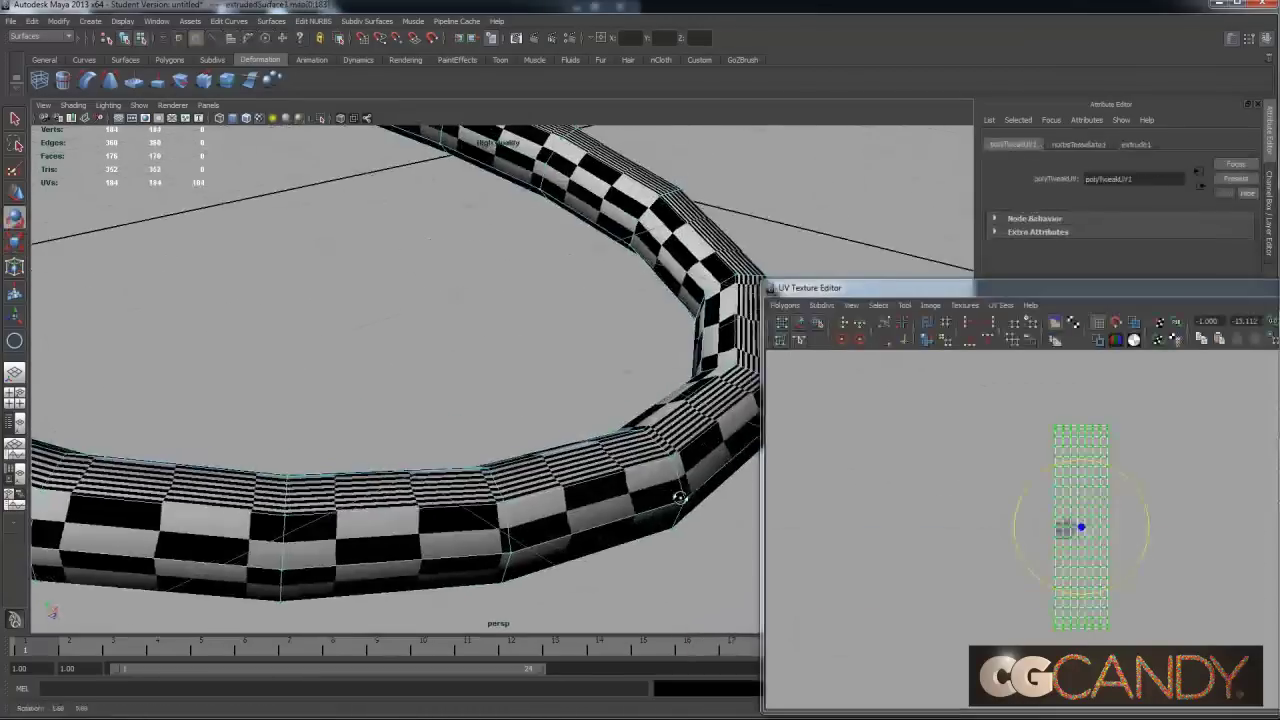
pyautogui.keyDown('alt'); pyautogui.moveTo(600, 330); pyautogui.dragTo(412, 375); pyautogui.keyUp('alt')
pyautogui.rightClick(571, 374)
pyautogui.click(578, 368)
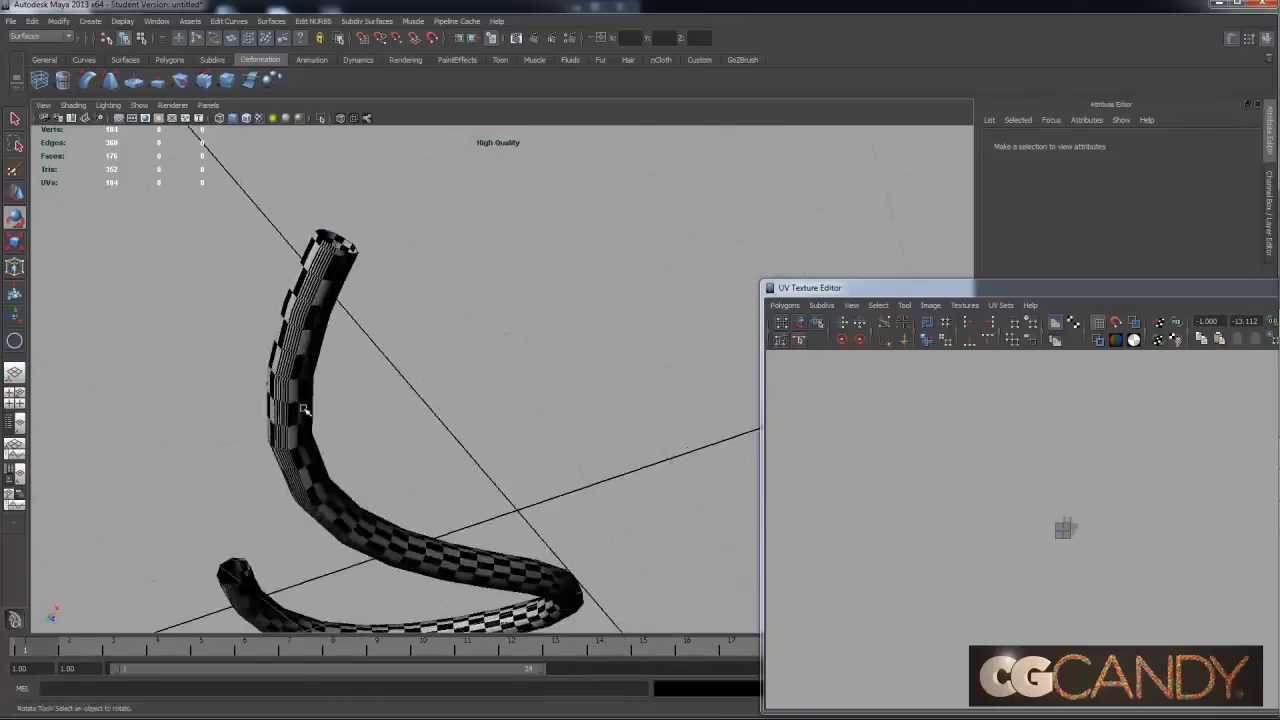
pyautogui.click(304, 409)
pyautogui.keyDown('alt'); pyautogui.moveTo(304, 409); pyautogui.dragTo(802, 259); pyautogui.keyUp('alt')
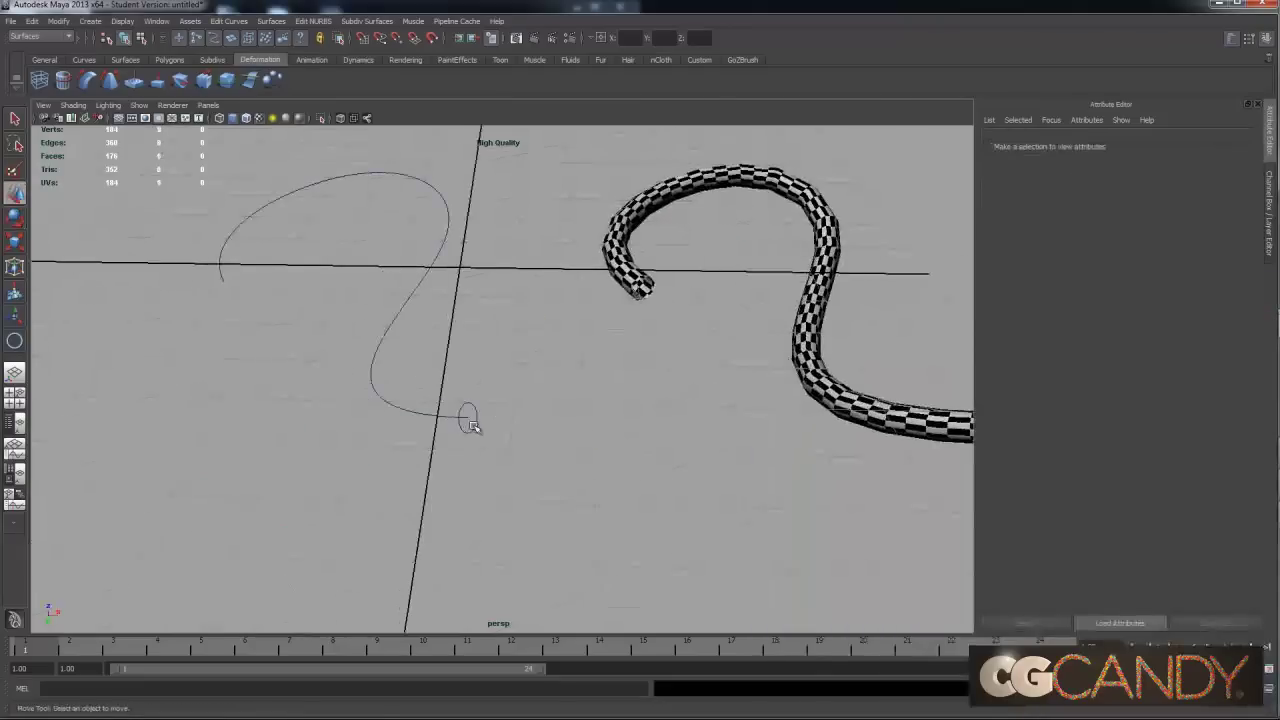
pyautogui.click(481, 427)
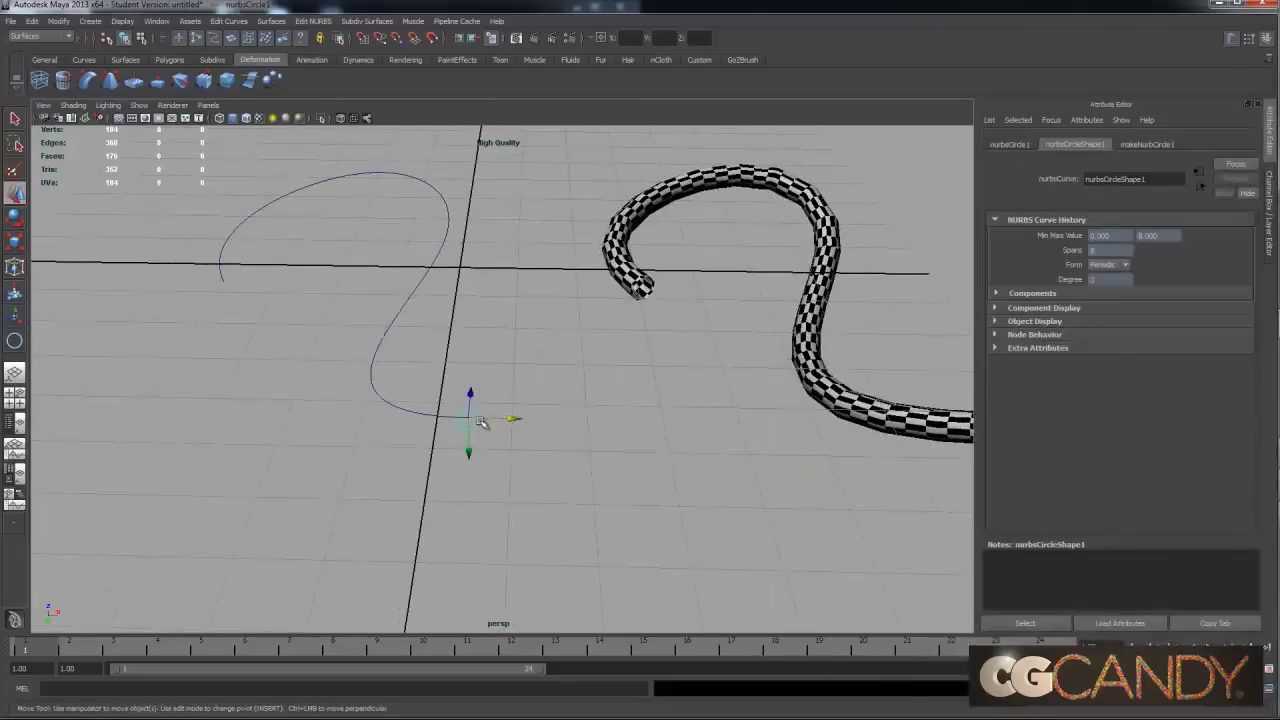
pyautogui.click(480, 418)
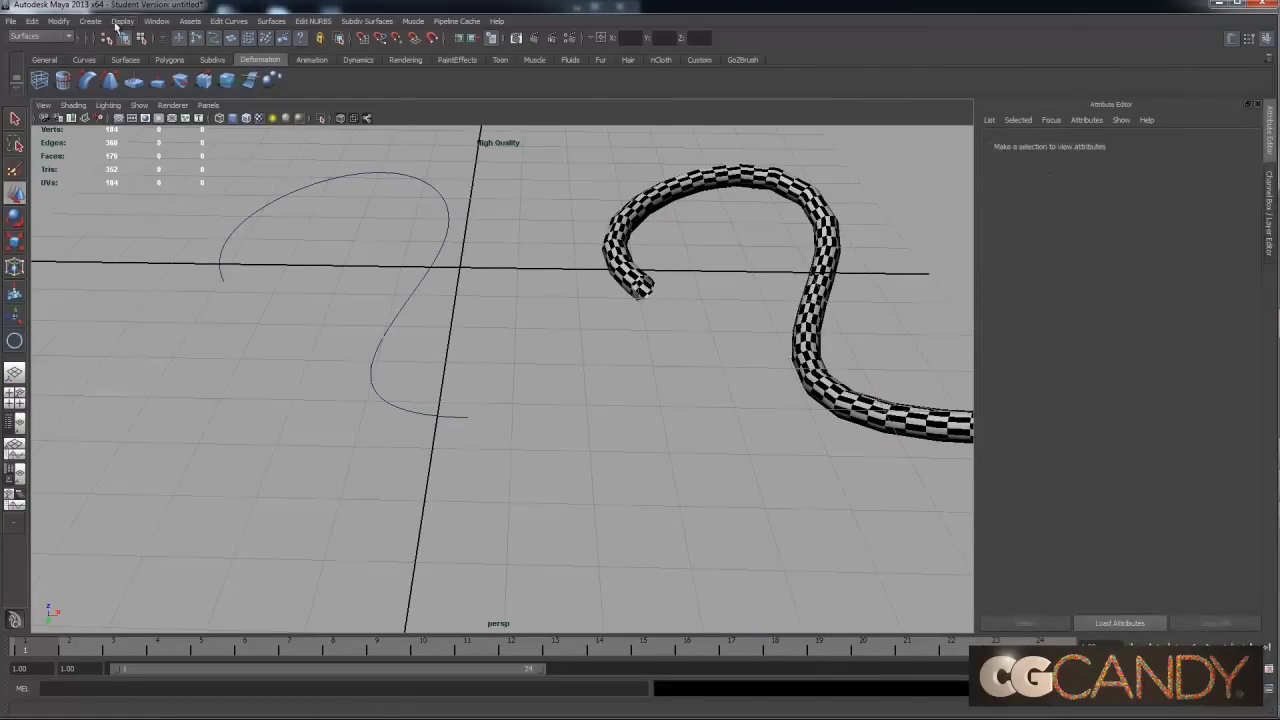
# Load creativecrash.com in Chrome.
pyautogui.moveTo(1277, 122)
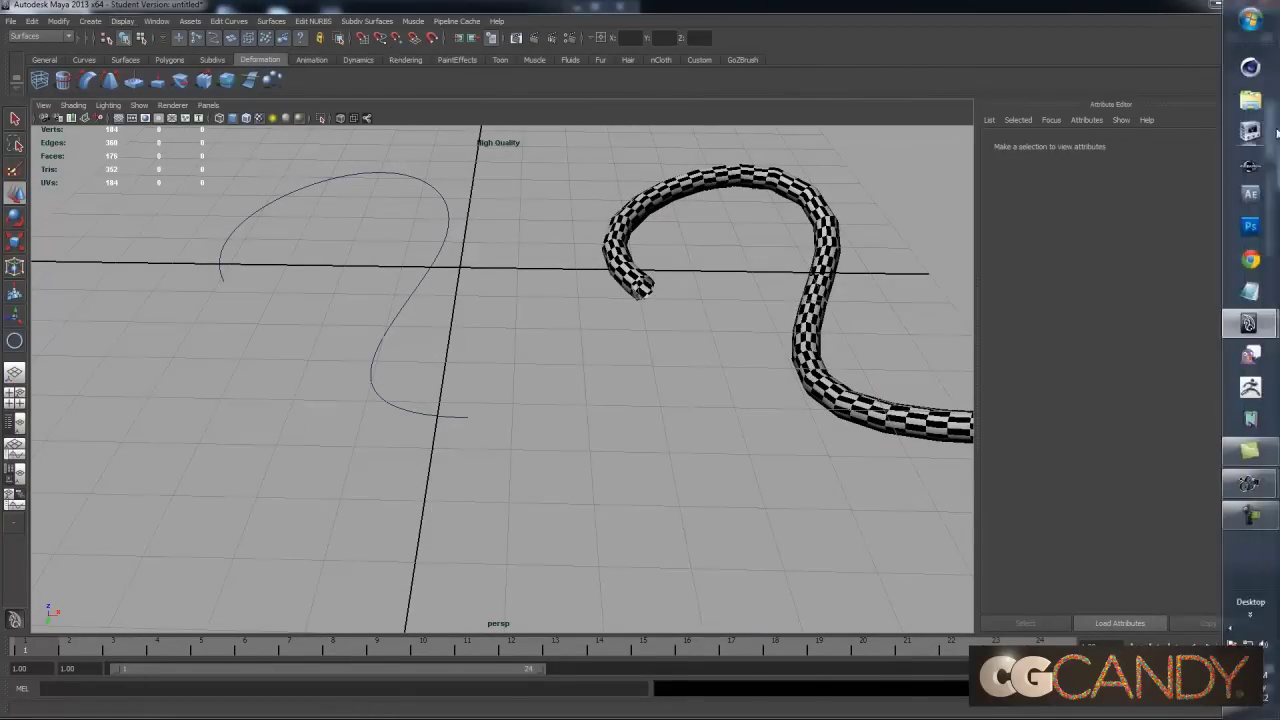
pyautogui.click(1251, 261)
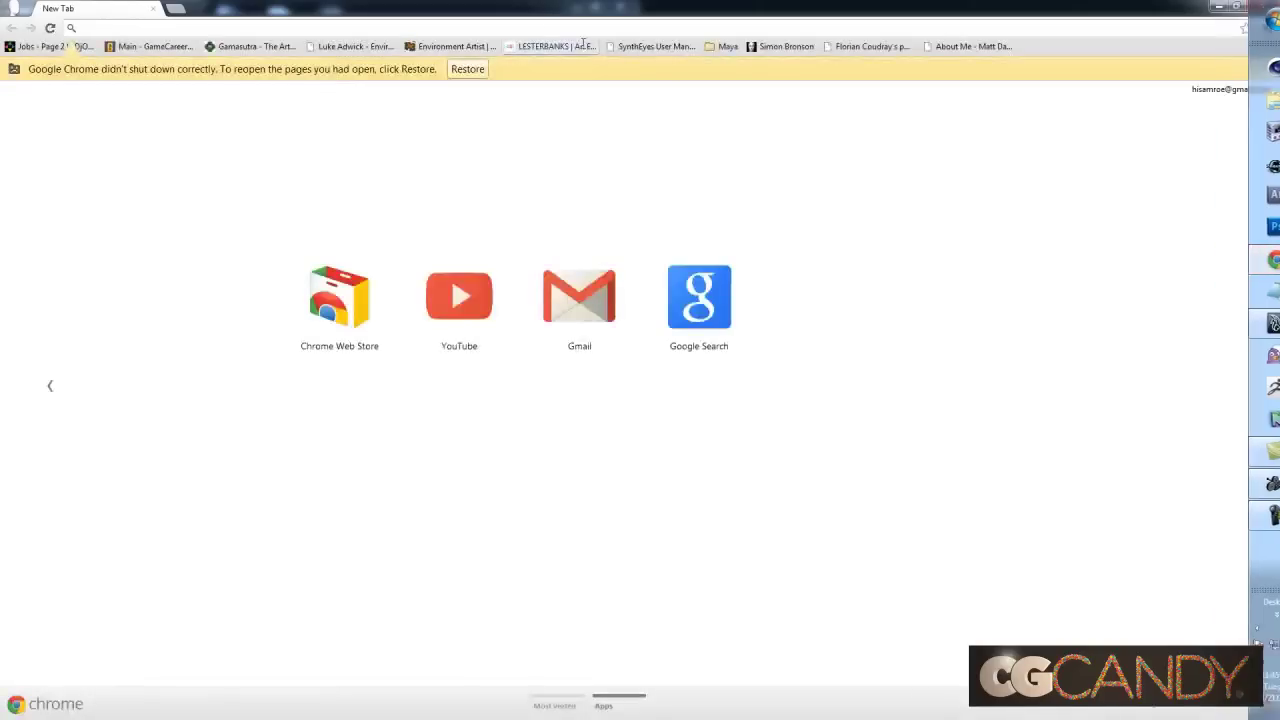
pyautogui.click(548, 28)
pyautogui.write('creativecrash.com')
pyautogui.press('Return')
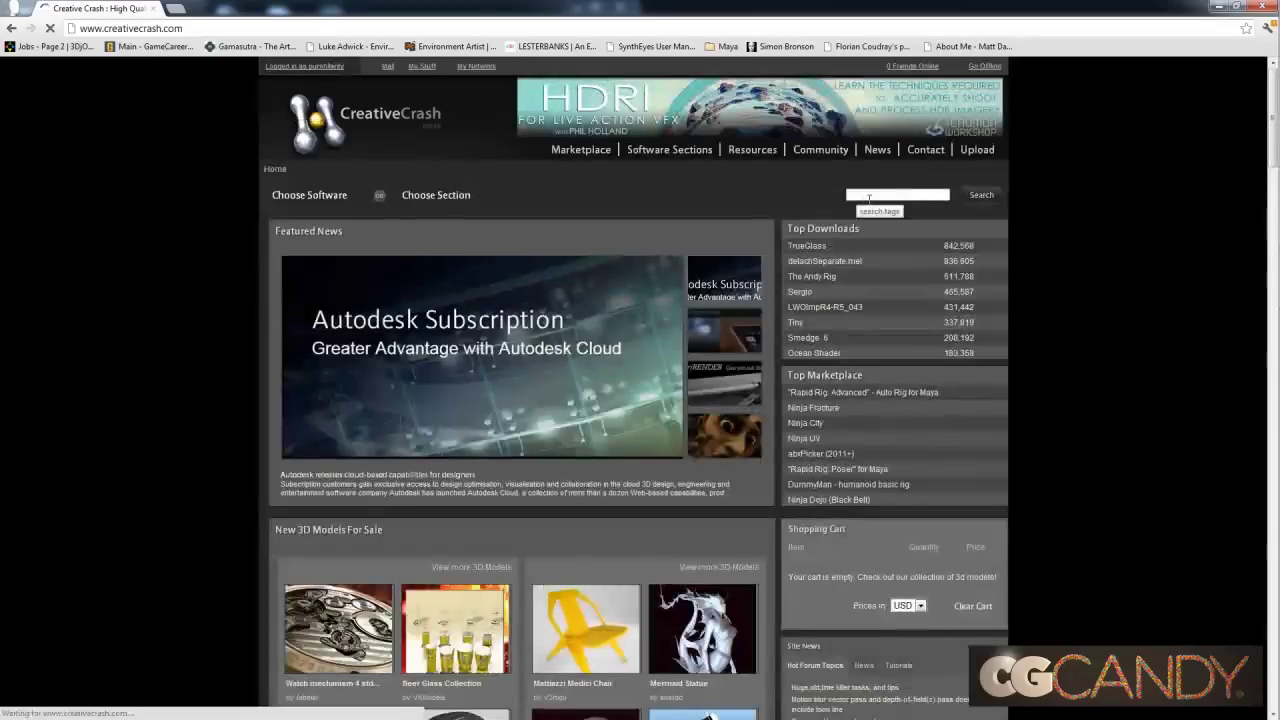
# Search the site's tags for 'feprimitives' to find fePrimitives 0.9.1, then return to Maya.
pyautogui.click(868, 198)
pyautogui.write('feprim')
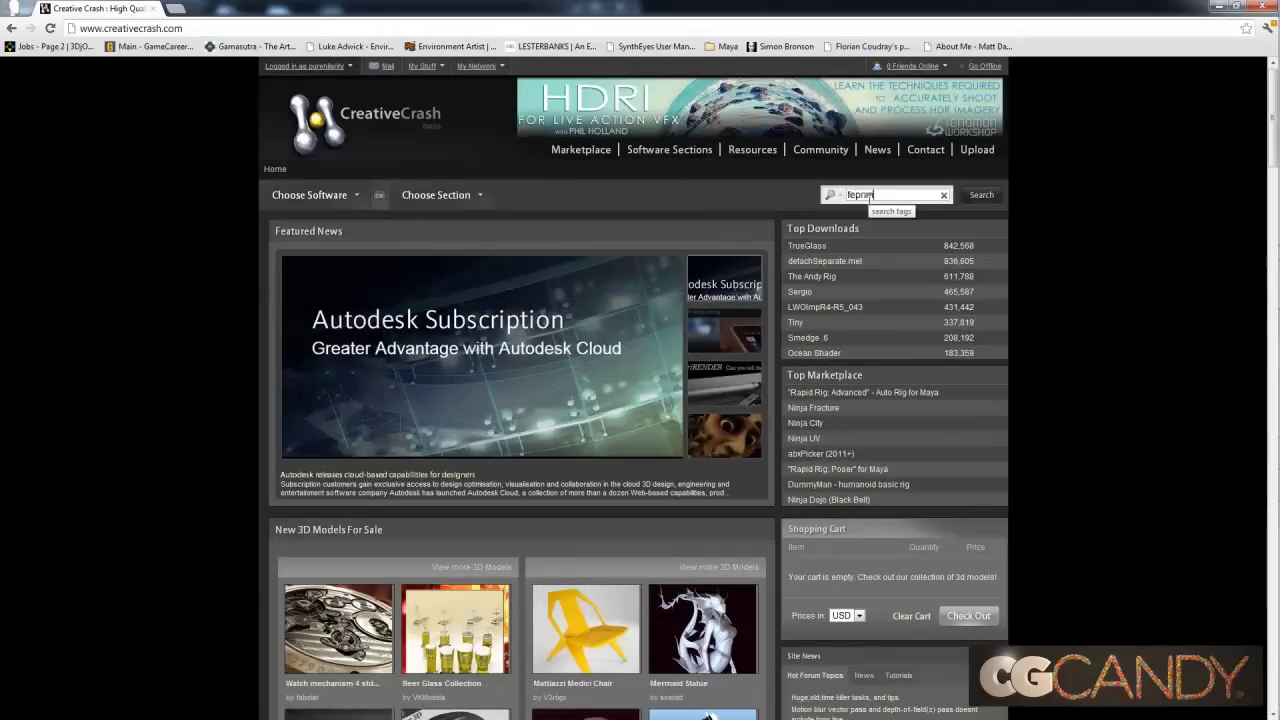
pyautogui.write('itives')
pyautogui.press('Return')
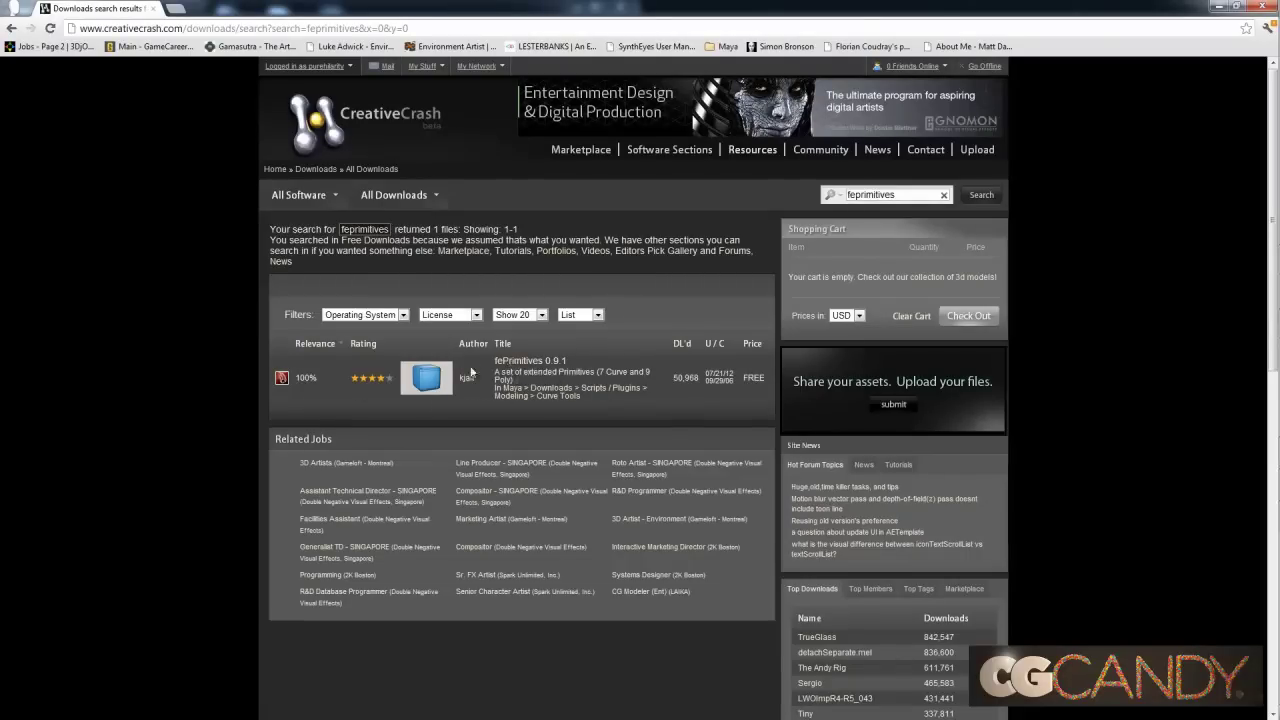
pyautogui.moveTo(1277, 287)
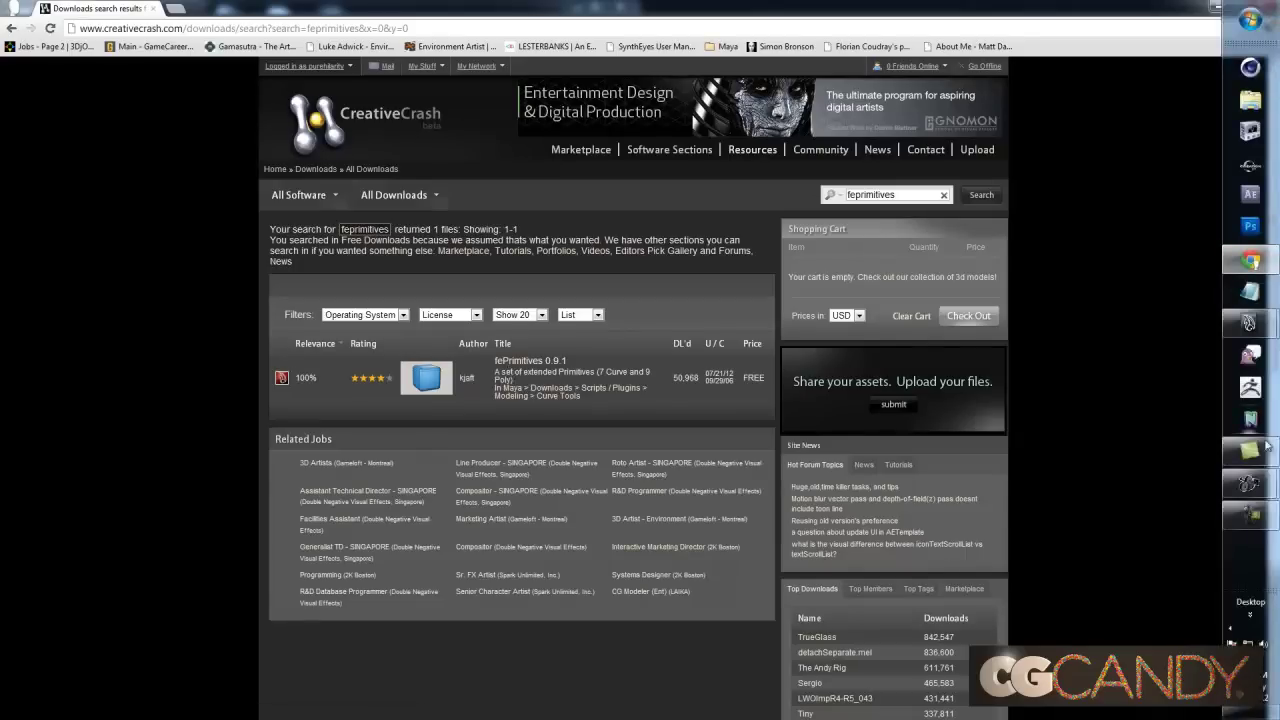
pyautogui.moveTo(1250, 322)
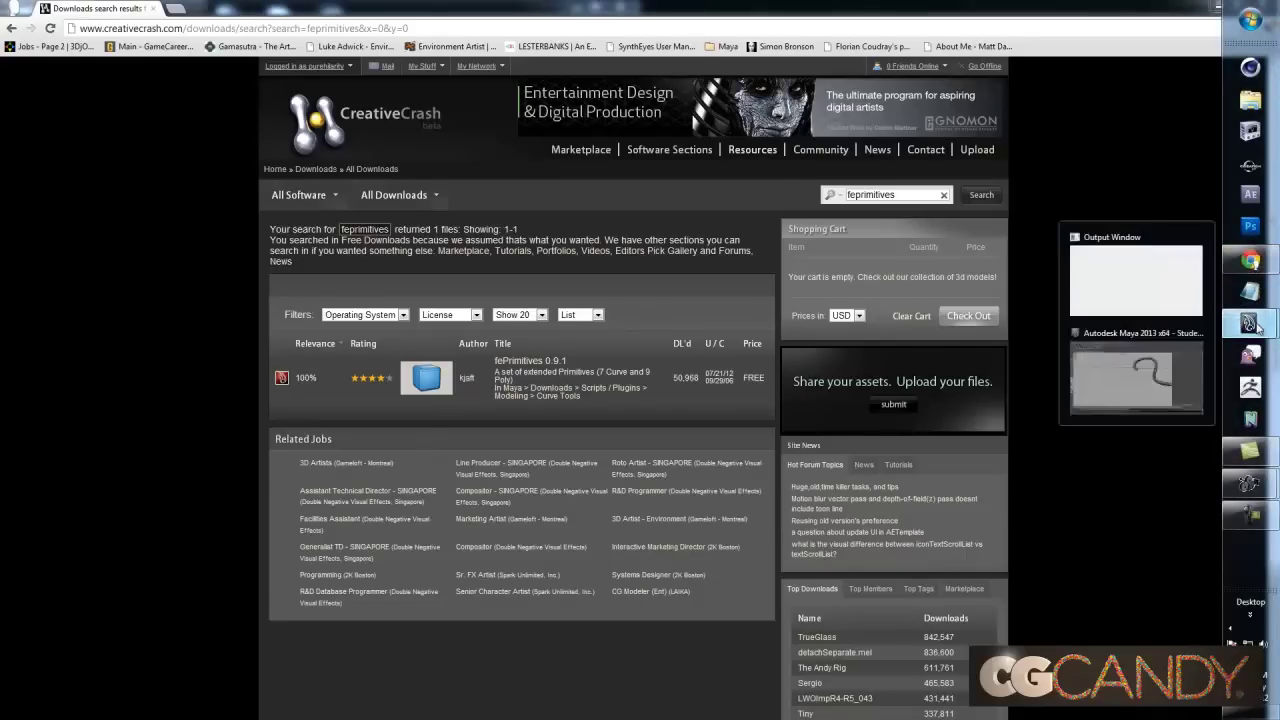
pyautogui.click(1140, 372)
# Create a polygon gear from the fePrimitives plugin and frame it.
pyautogui.click(90, 21)
pyautogui.moveTo(150, 55)
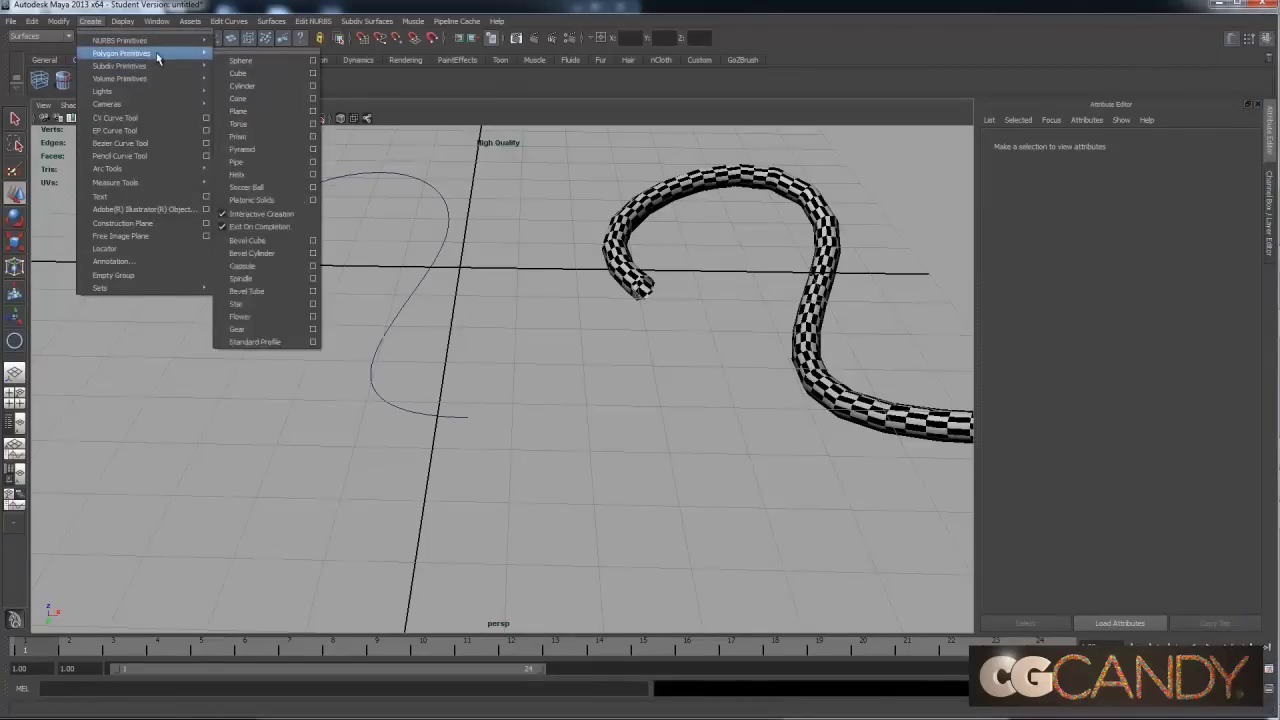
pyautogui.click(240, 329)
pyautogui.press('f')
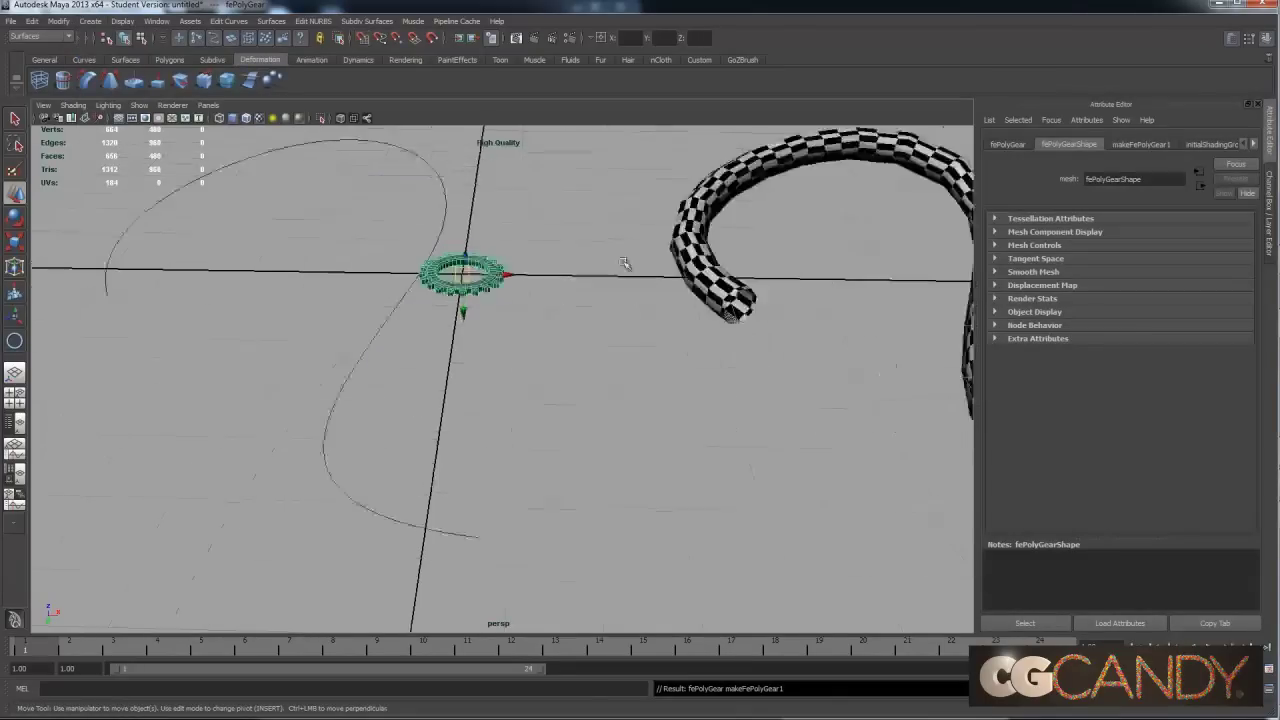
# Adjust the gear's Cog Width and Height Offset in the Channel Box.
pyautogui.click(1266, 41)
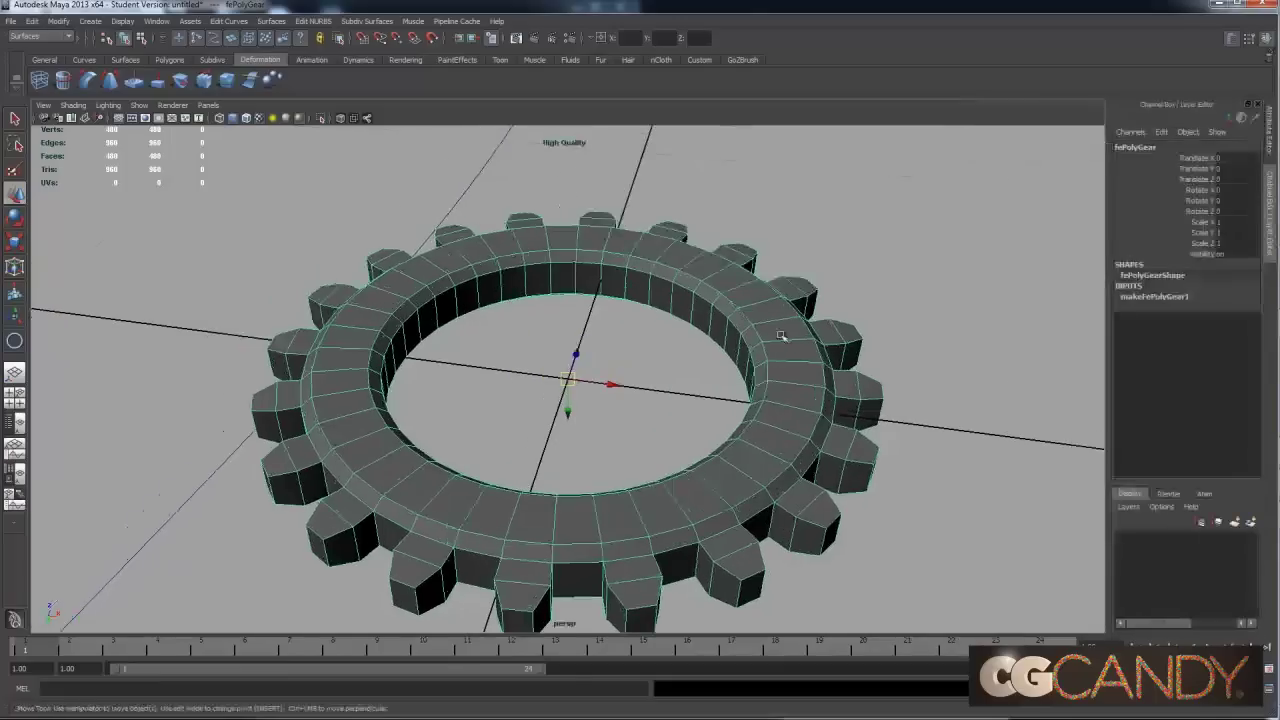
pyautogui.click(1170, 297)
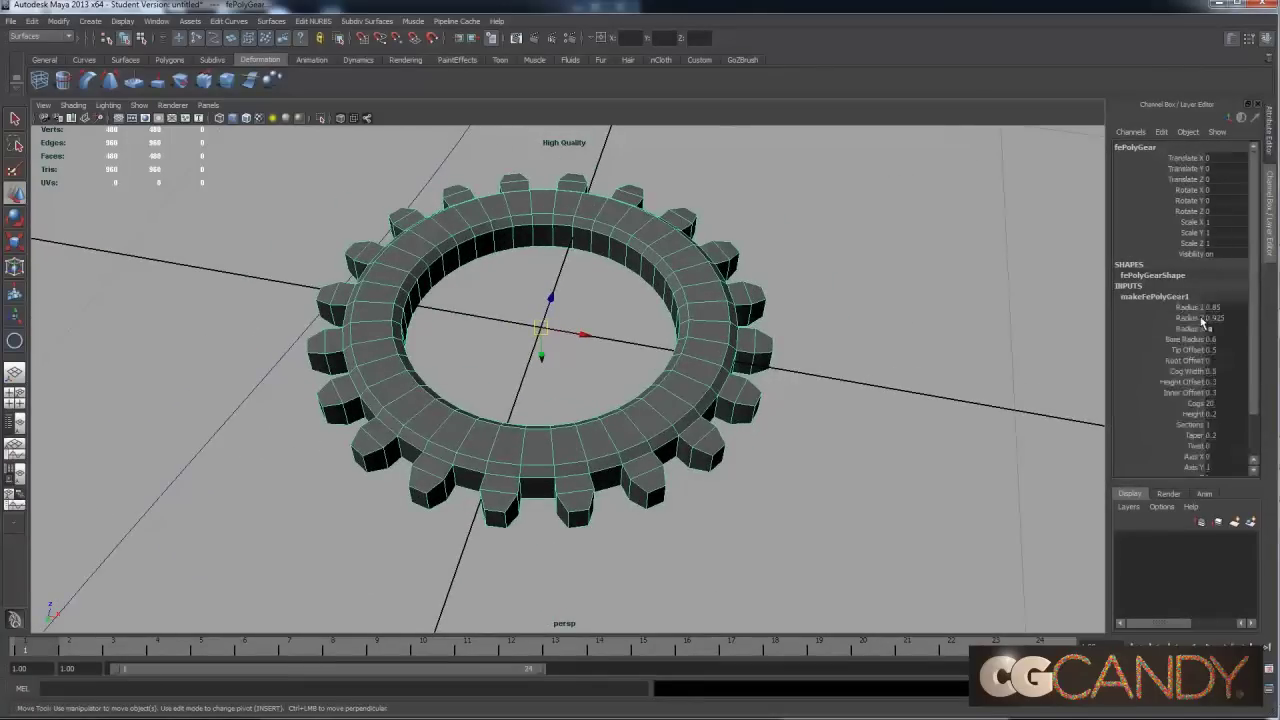
pyautogui.scroll(-2, 1190, 369)
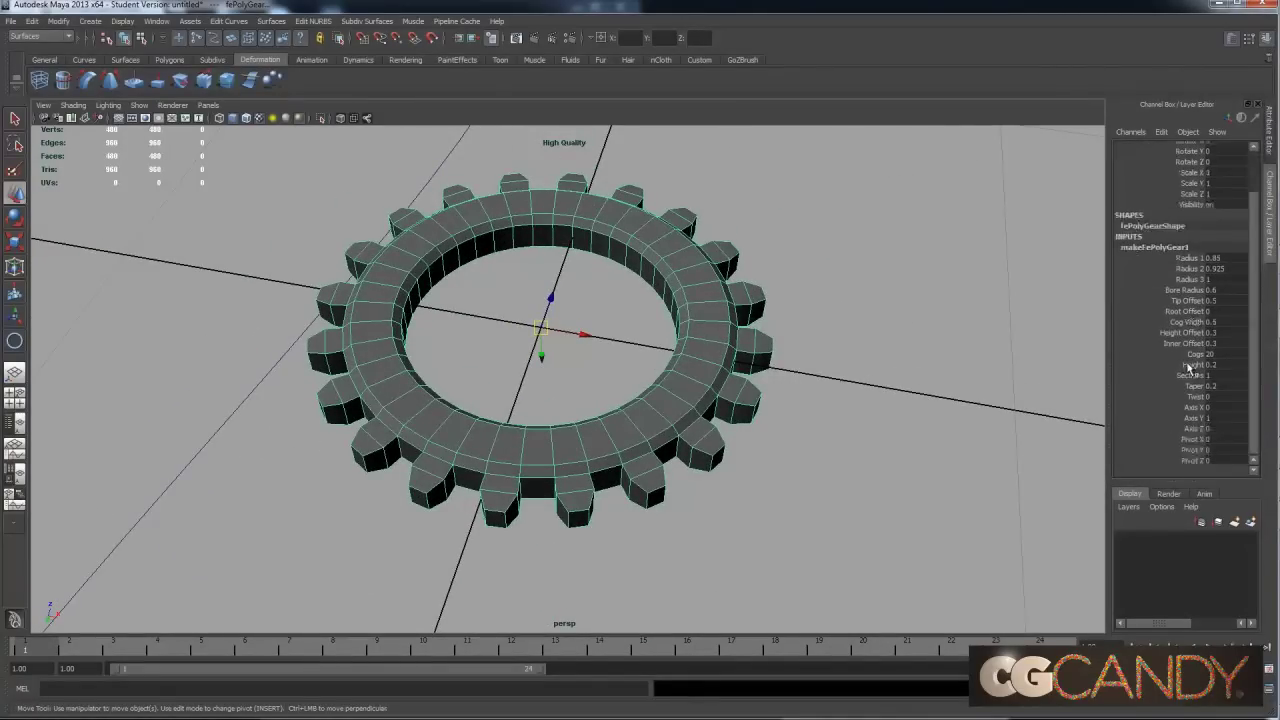
pyautogui.click(1190, 258)
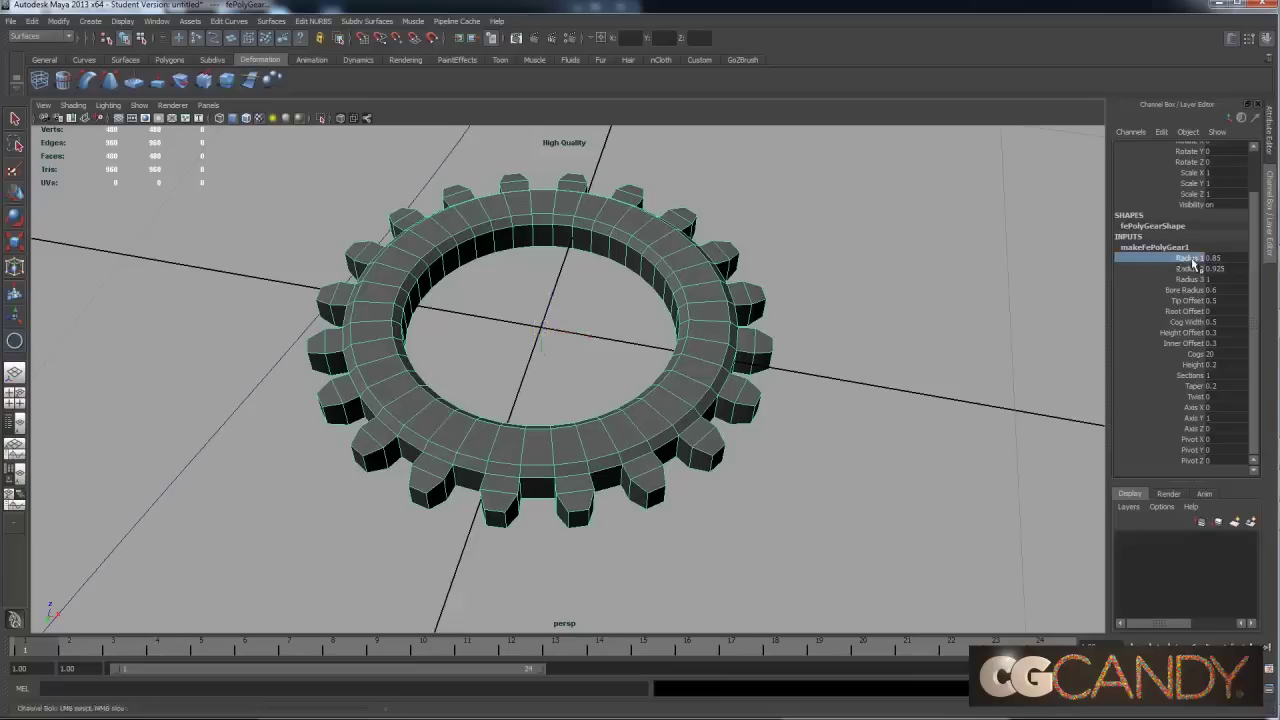
pyautogui.click(1188, 322)
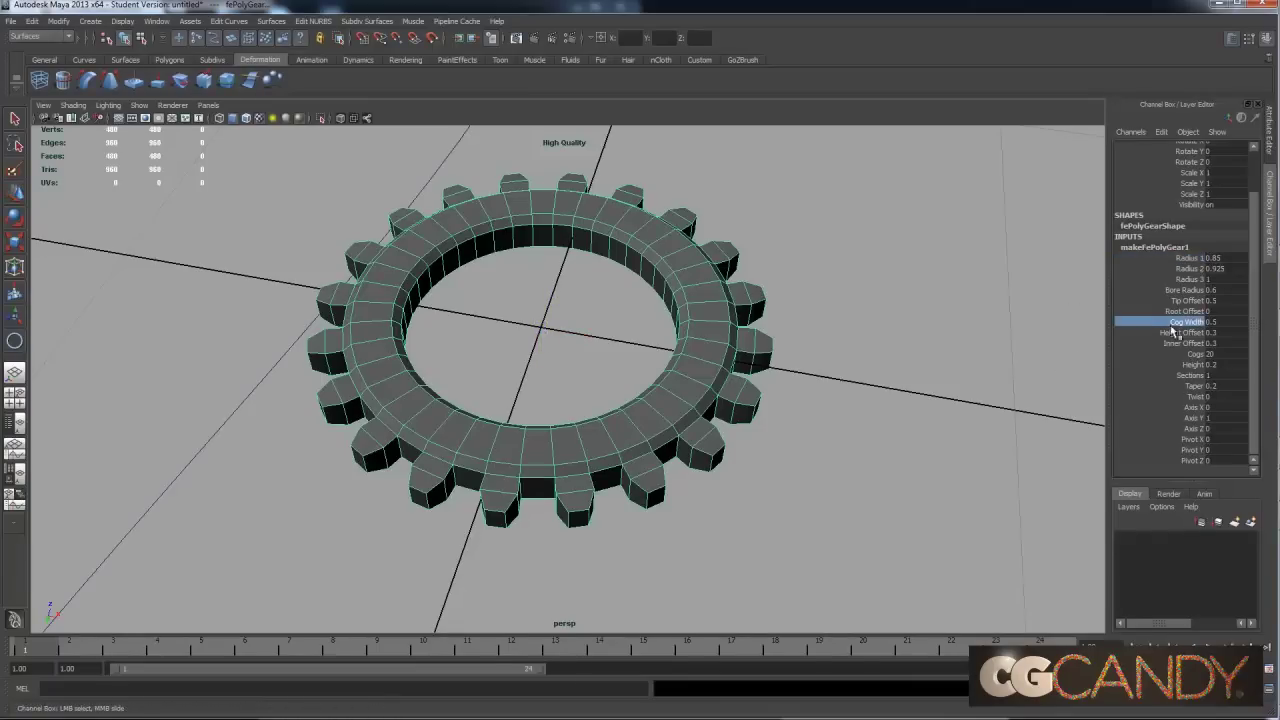
pyautogui.moveTo(997, 347); pyautogui.dragTo(975, 350, button='middle')
pyautogui.click(1178, 333)
pyautogui.keyDown('alt'); pyautogui.moveTo(975, 350); pyautogui.dragTo(957, 354); pyautogui.keyUp('alt')
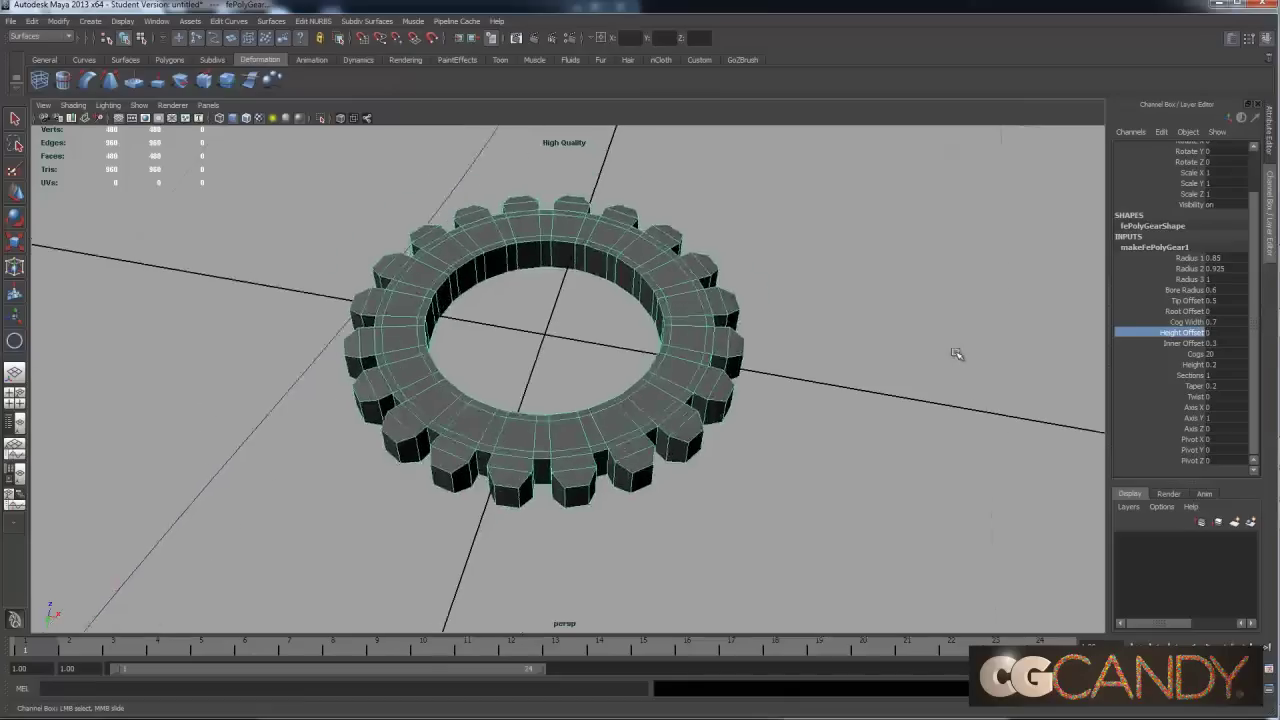
# Delete the polygon gear, leaving the checkered tube and its path curve.
pyautogui.rightClick(655, 358)
pyautogui.click(749, 409)
pyautogui.keyDown('alt'); pyautogui.moveTo(749, 409); pyautogui.dragTo(823, 391); pyautogui.keyUp('alt')
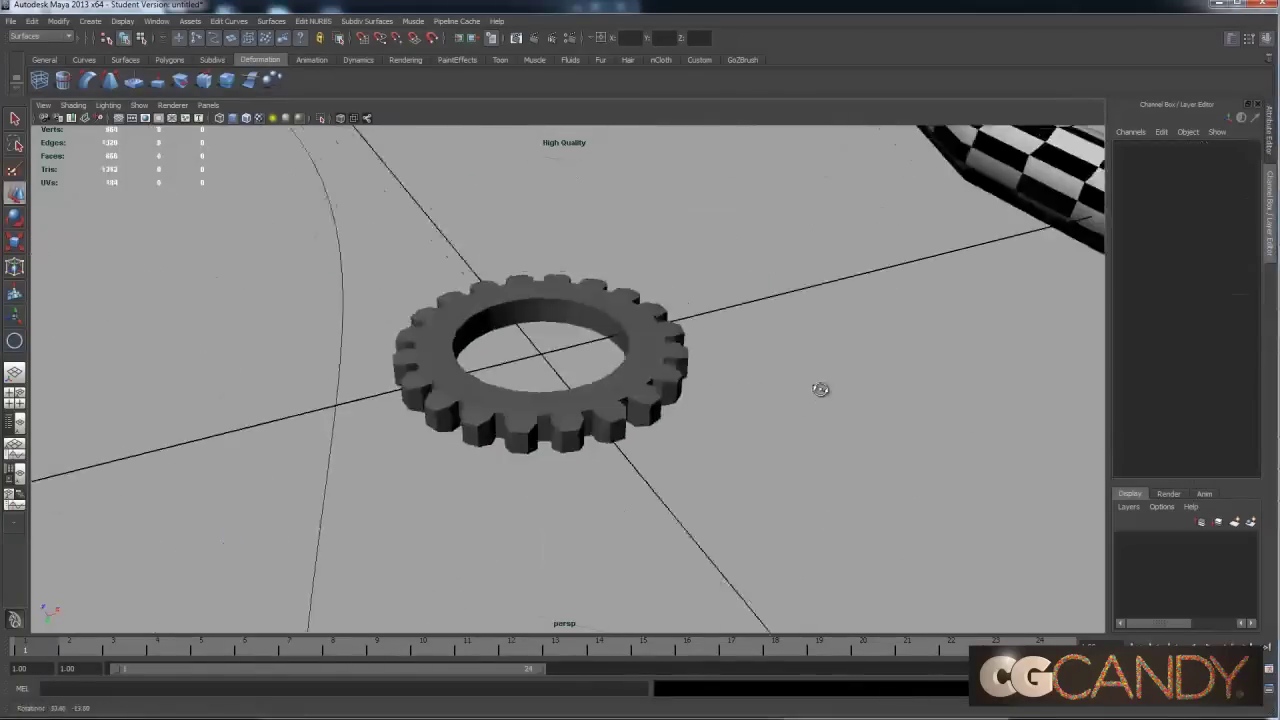
pyautogui.keyDown('alt'); pyautogui.moveTo(823, 391); pyautogui.dragTo(700, 366, button='right'); pyautogui.keyUp('alt')
pyautogui.click(558, 372)
pyautogui.press('Delete')
pyautogui.scroll(-3, 668, 367)
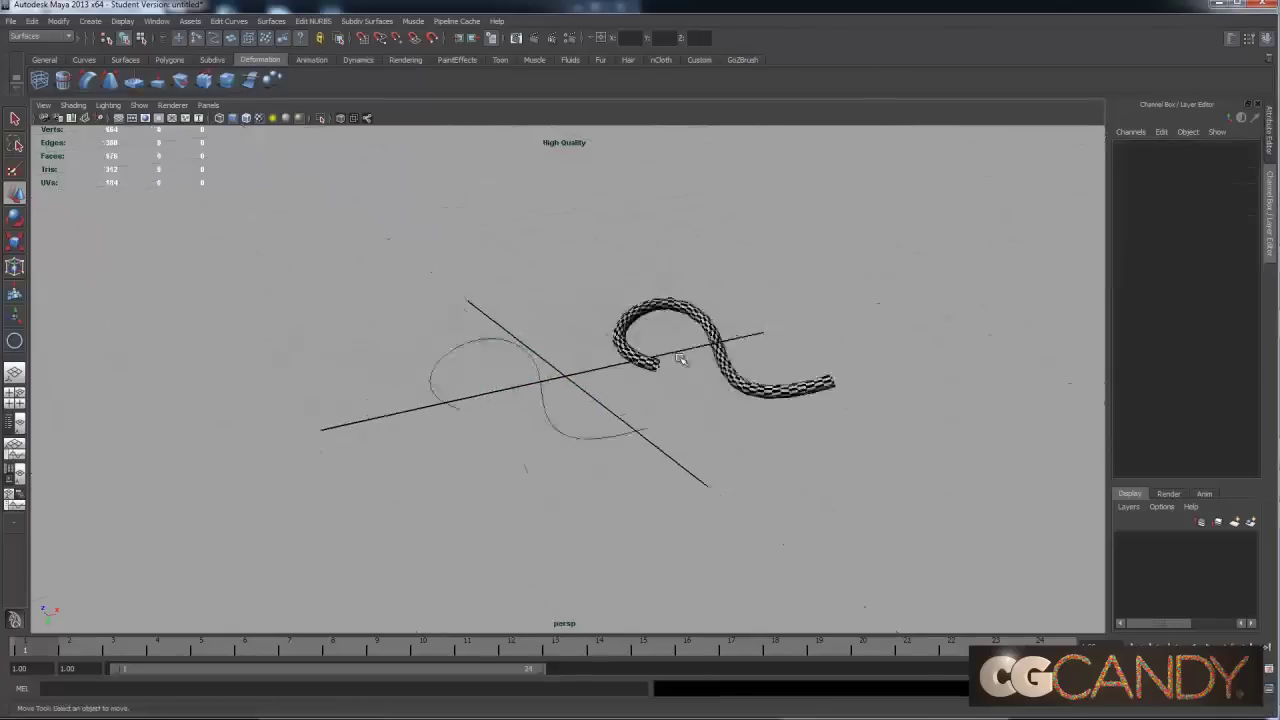
pyautogui.scroll(3, 677, 394)
# Create a NURBS gear curve feCGear and move it along Z.
pyautogui.keyDown('alt'); pyautogui.moveTo(677, 394); pyautogui.dragTo(637, 332, button='middle'); pyautogui.keyUp('alt')
pyautogui.keyDown('alt'); pyautogui.moveTo(637, 332); pyautogui.dragTo(668, 392); pyautogui.keyUp('alt')
pyautogui.click(90, 21)
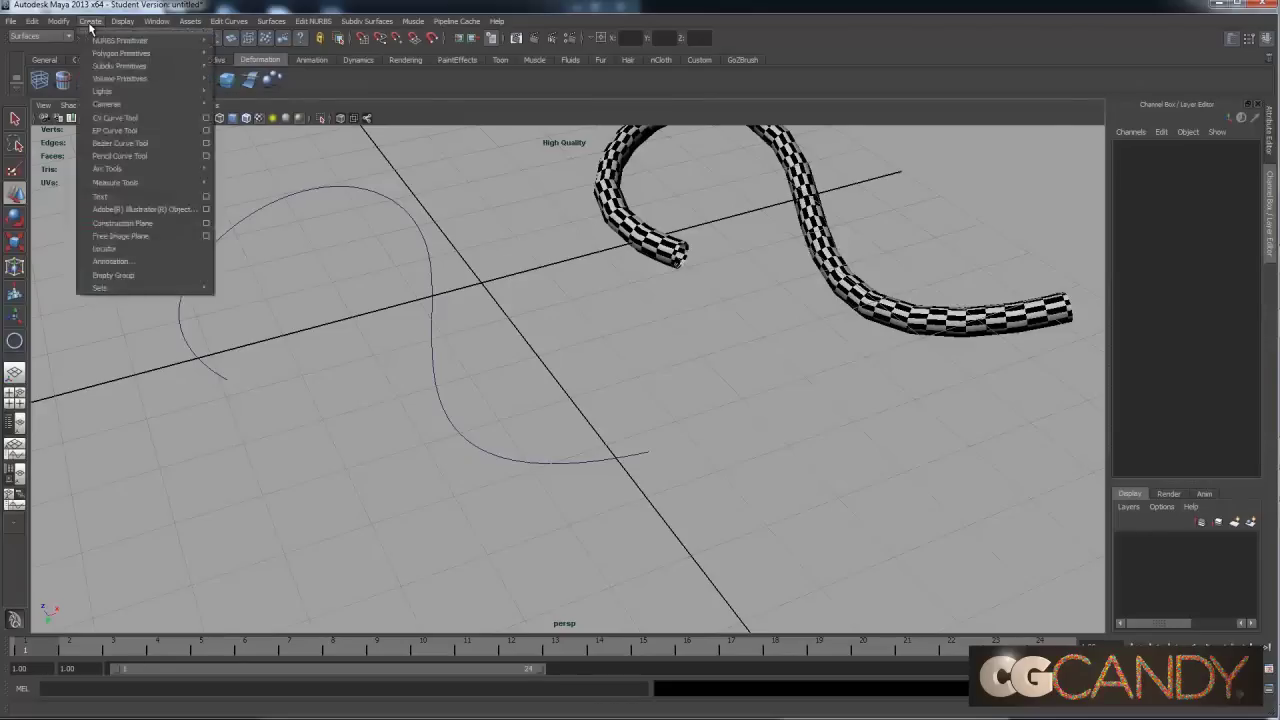
pyautogui.moveTo(92, 46)
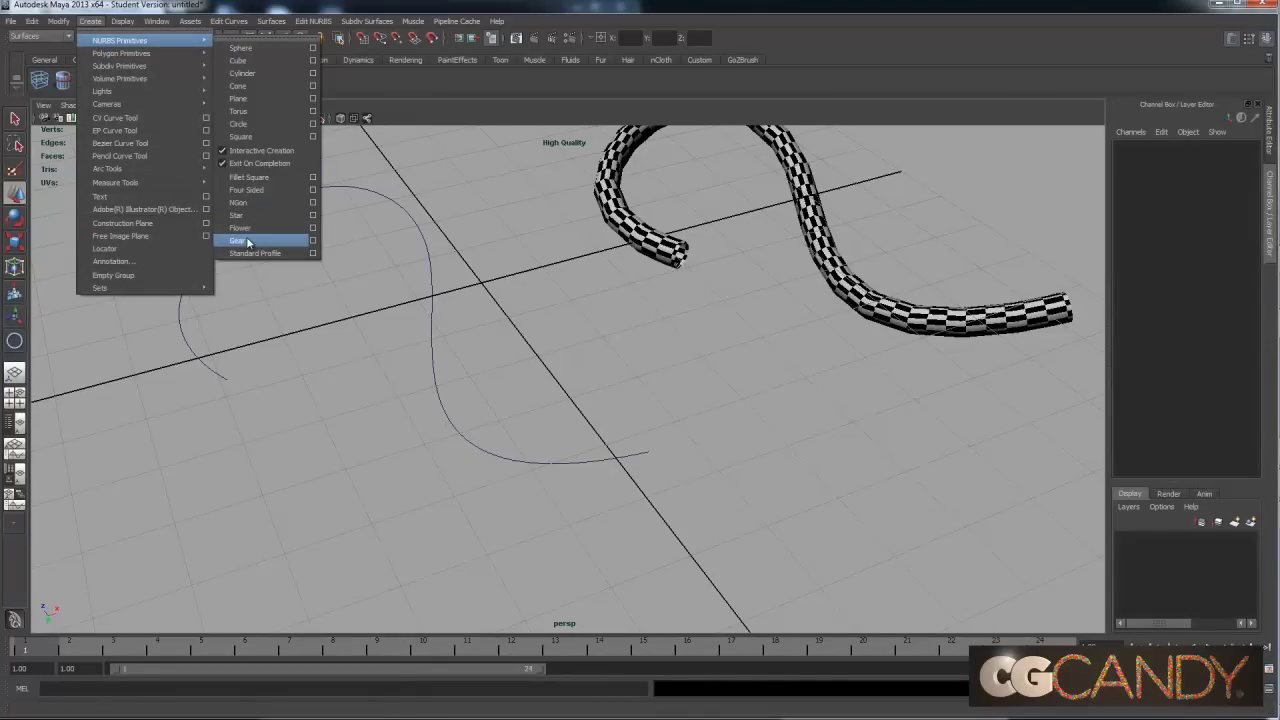
pyautogui.click(240, 241)
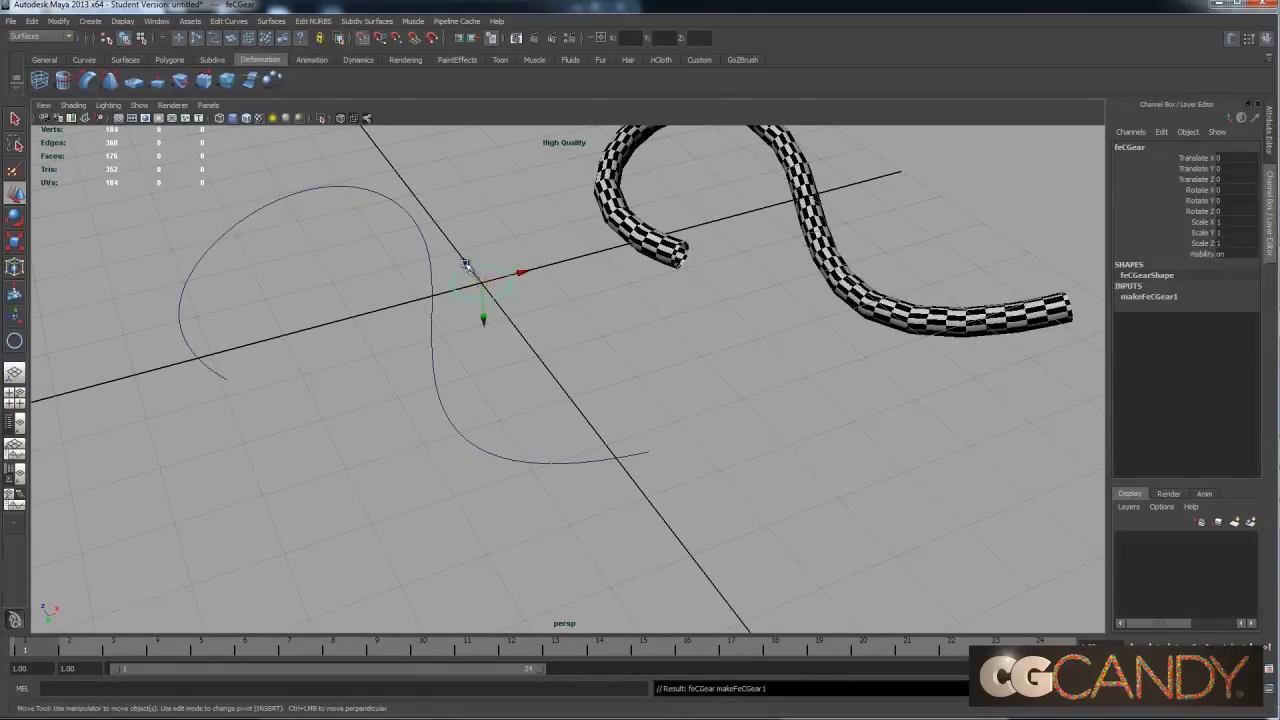
pyautogui.moveTo(465, 264); pyautogui.dragTo(597, 425)
# Rotate the gear -90° in Z and snap it onto the live S-curve's end.
pyautogui.press('e')
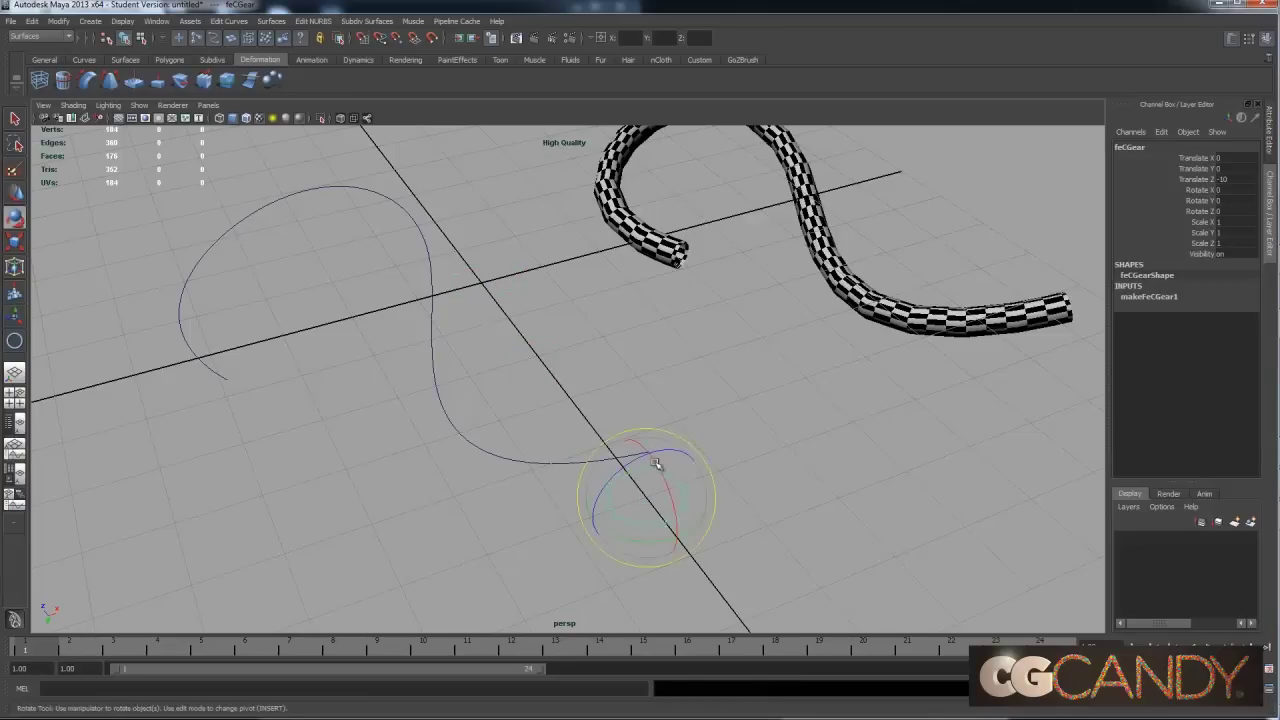
pyautogui.moveTo(632, 472); pyautogui.dragTo(594, 513)
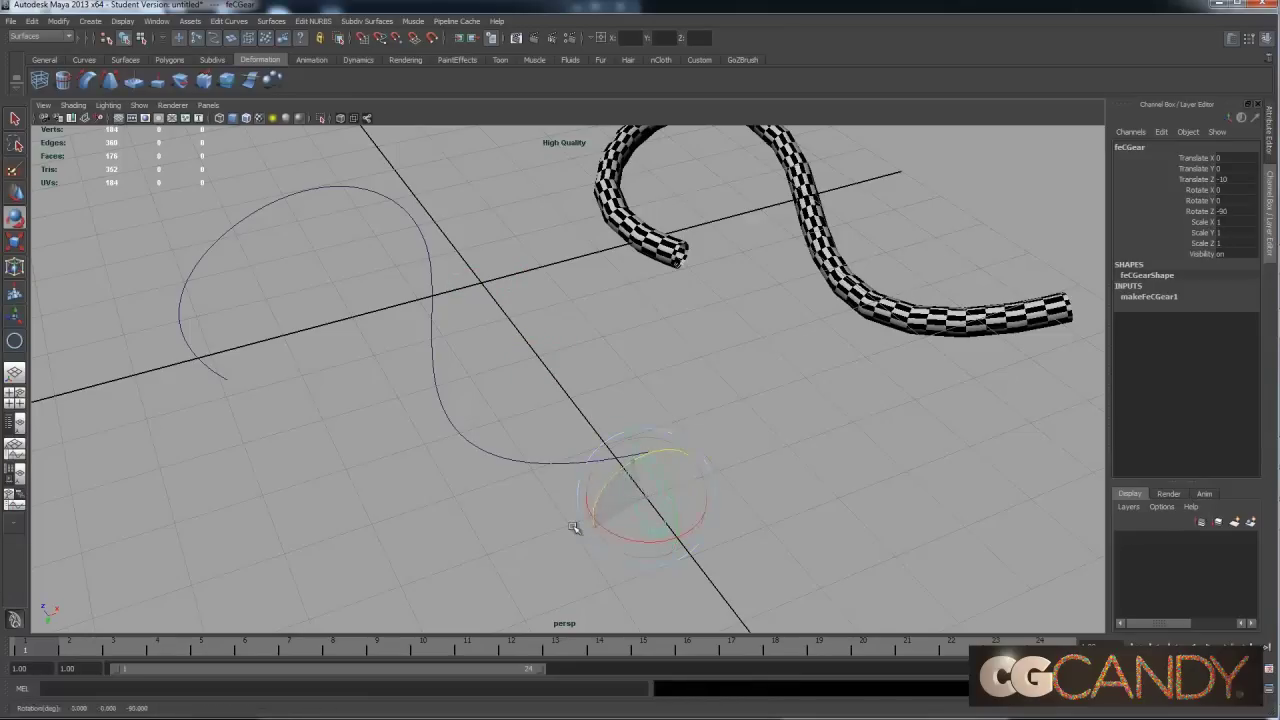
pyautogui.press('w')
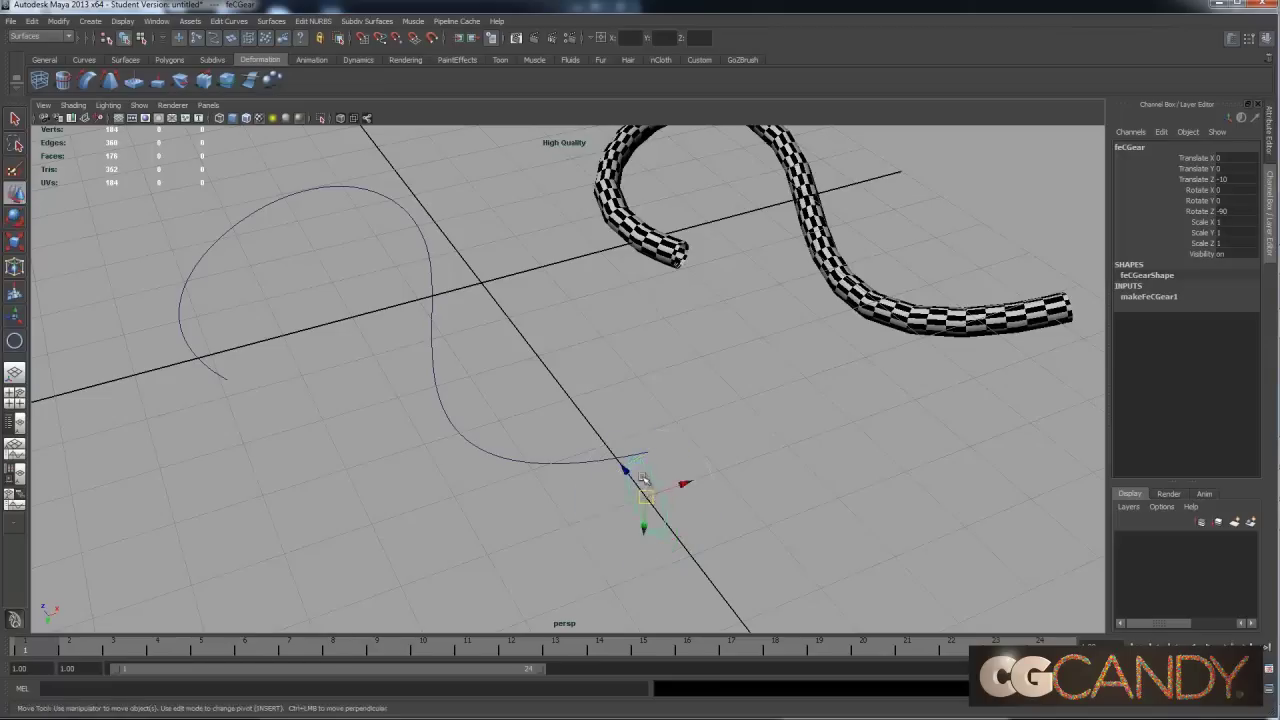
pyautogui.moveTo(601, 460); pyautogui.dragTo(530, 458, button='right')
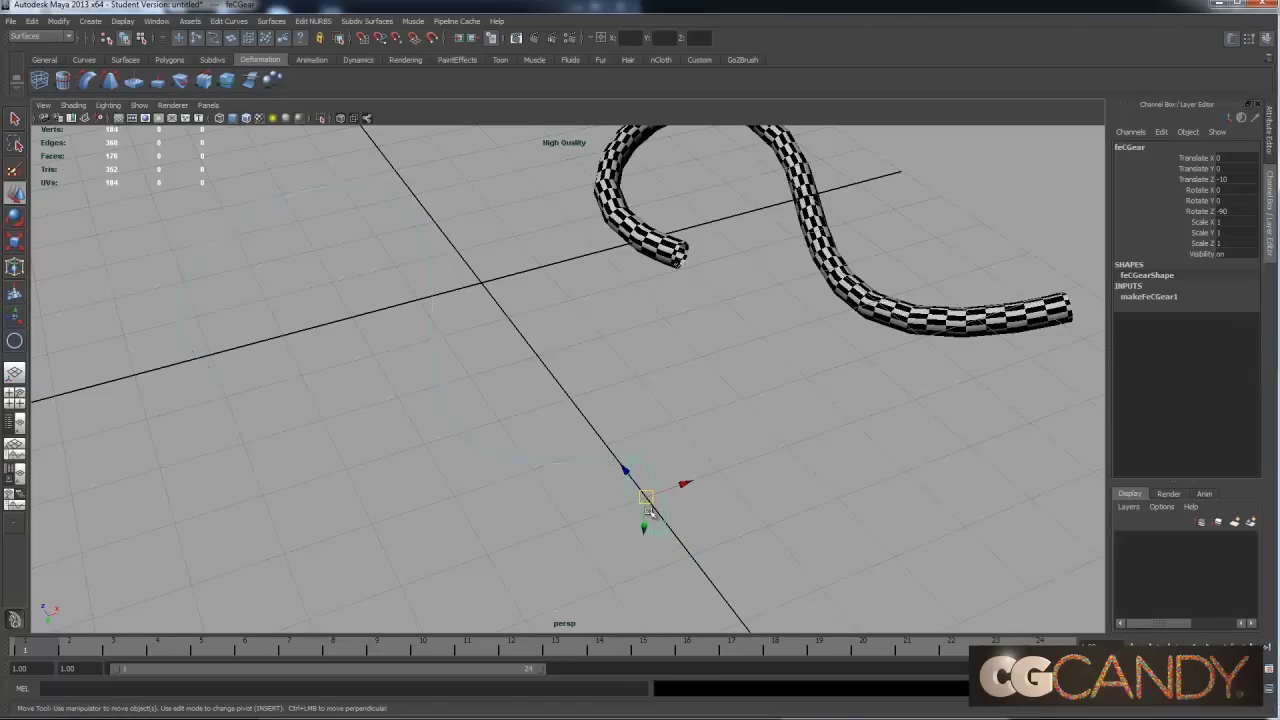
pyautogui.moveTo(646, 497); pyautogui.dragTo(652, 468)
pyautogui.moveTo(601, 460); pyautogui.dragTo(662, 438, button='right')
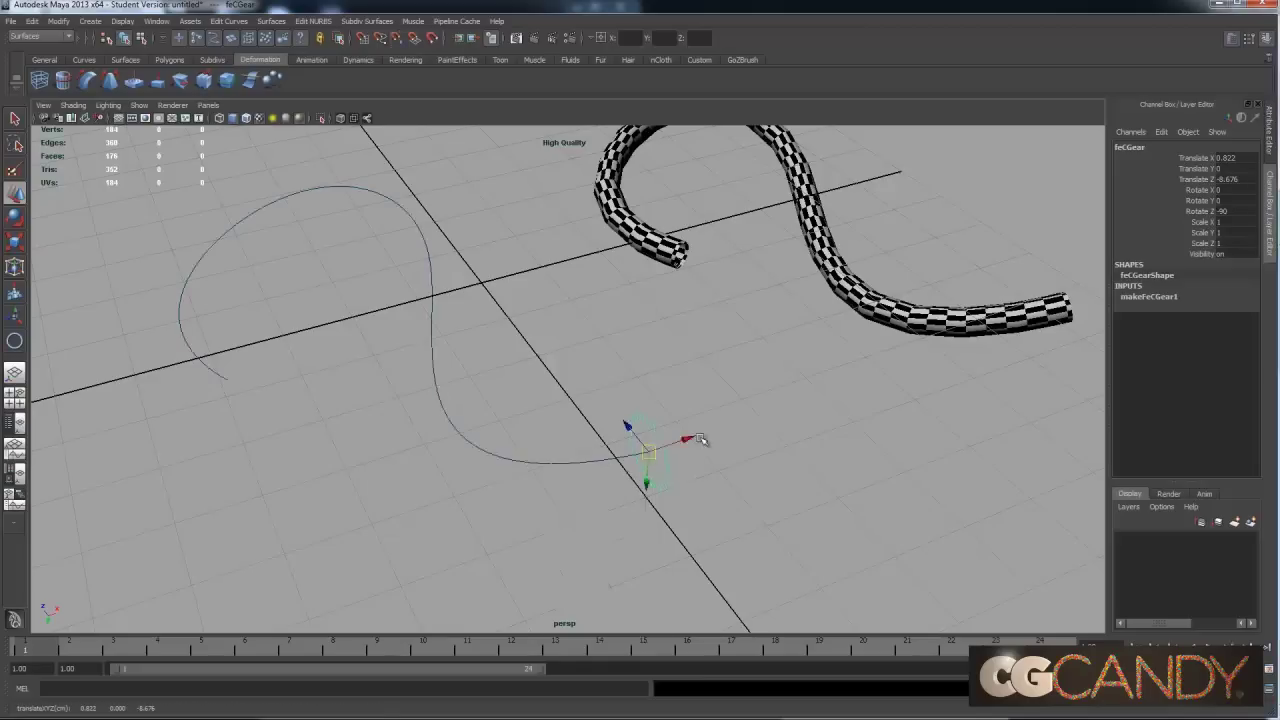
pyautogui.click(606, 455)
# Extrude the gear profile along the S curve into the ridged tube extrudedSurface3 and inspect it.
pyautogui.click(271, 21)
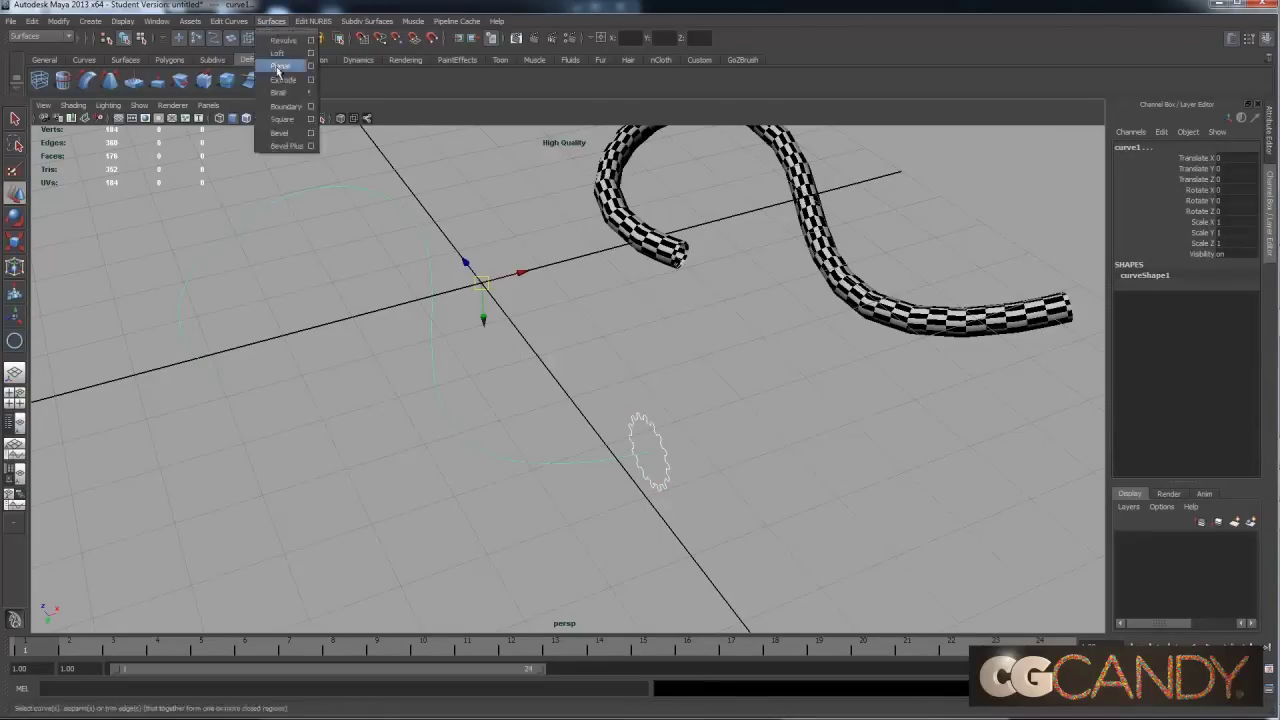
pyautogui.click(280, 72)
pyautogui.keyDown('alt'); pyautogui.moveTo(575, 325); pyautogui.dragTo(420, 248); pyautogui.keyUp('alt')
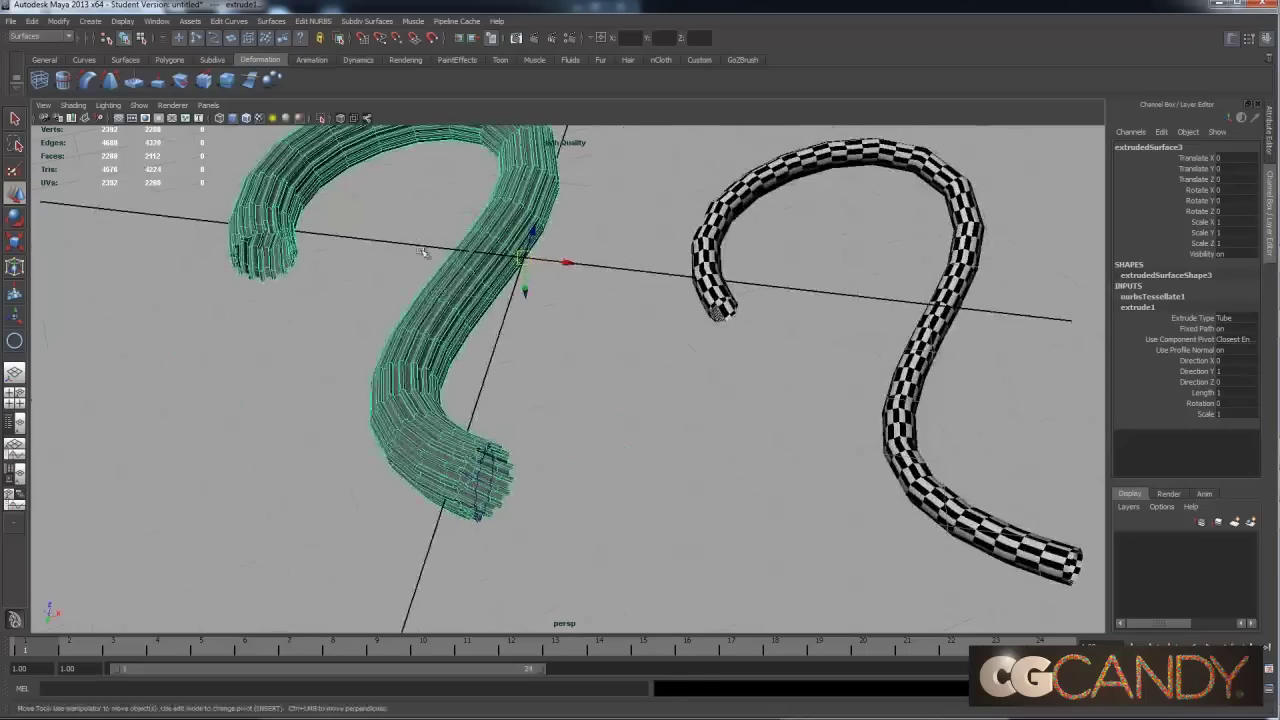
pyautogui.click(532, 368)
pyautogui.keyDown('alt'); pyautogui.moveTo(532, 368); pyautogui.dragTo(500, 380); pyautogui.keyUp('alt')
pyautogui.keyDown('alt'); pyautogui.moveTo(500, 380); pyautogui.dragTo(481, 393, button='right'); pyautogui.keyUp('alt')
pyautogui.keyDown('alt'); pyautogui.moveTo(481, 393); pyautogui.dragTo(670, 354); pyautogui.keyUp('alt')
pyautogui.click(790, 237)
pyautogui.keyDown('alt'); pyautogui.moveTo(790, 237); pyautogui.dragTo(860, 370); pyautogui.keyUp('alt')
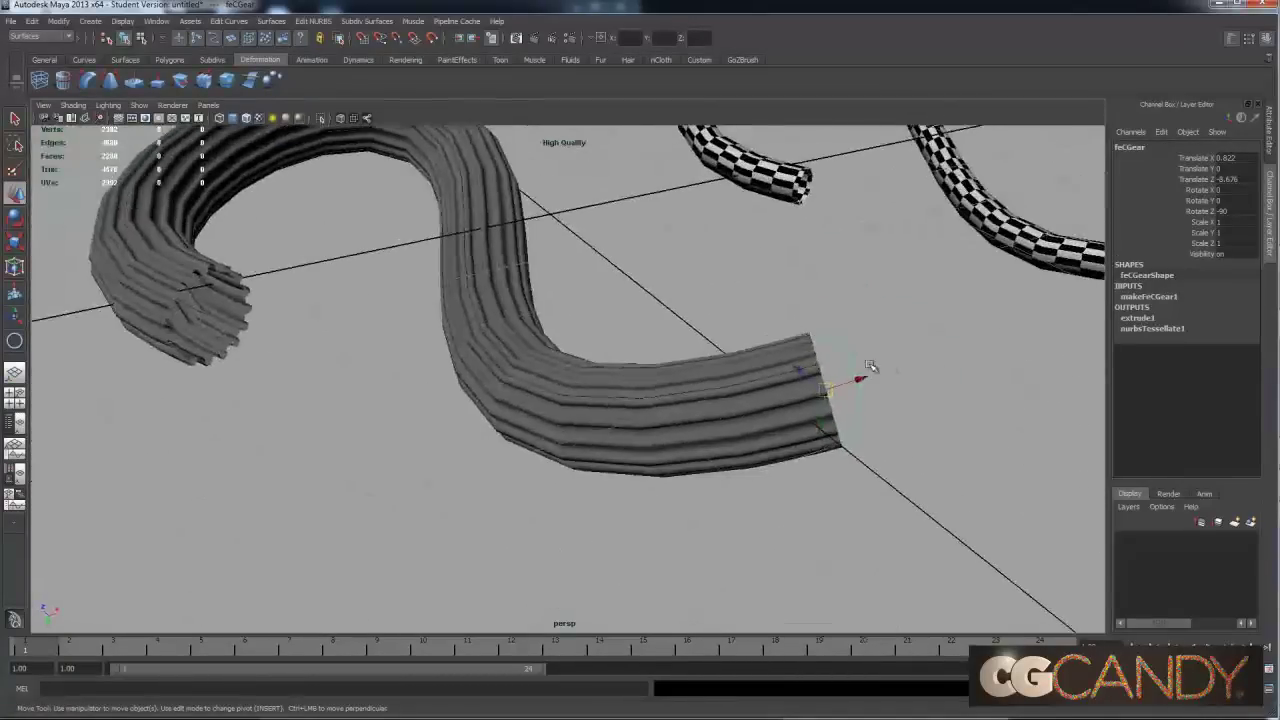
# Set the makeFcGear1 Cogs value to 9 to reshape the tube's ridges.
pyautogui.click(1150, 297)
pyautogui.keyDown('alt'); pyautogui.moveTo(951, 291); pyautogui.dragTo(850, 289); pyautogui.keyUp('alt')
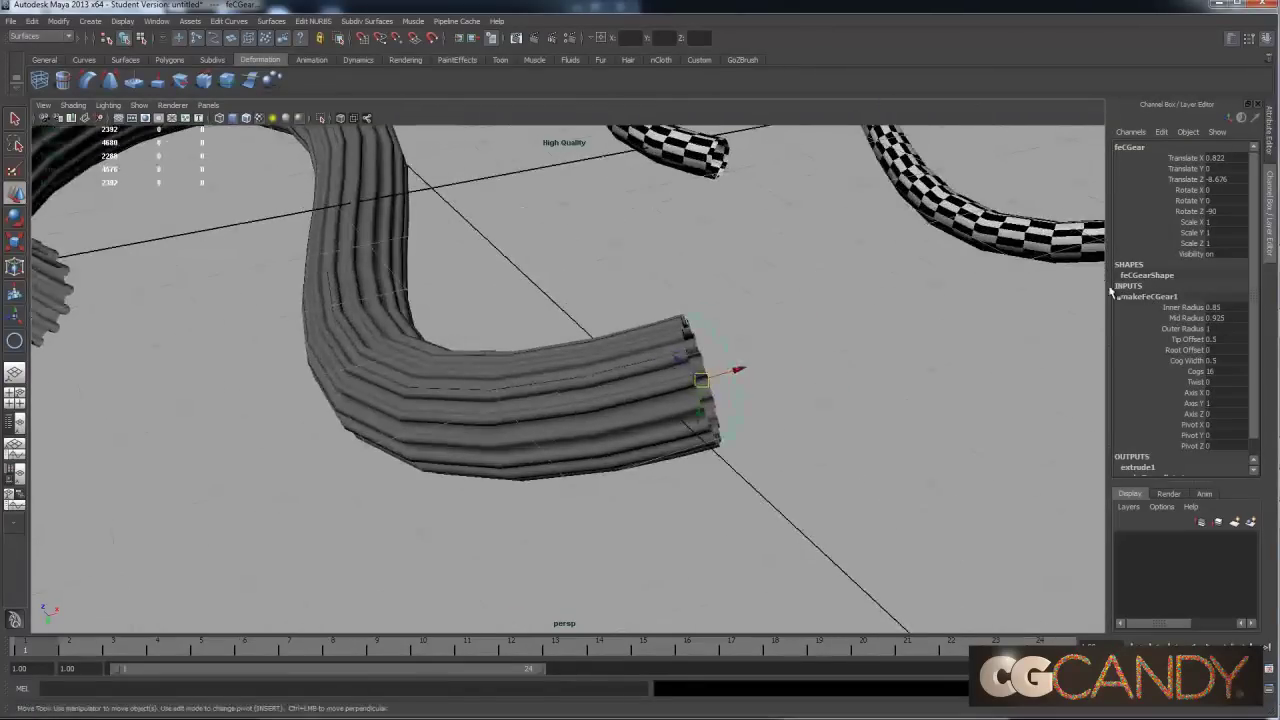
pyautogui.keyDown('alt'); pyautogui.moveTo(940, 360); pyautogui.dragTo(735, 420); pyautogui.keyUp('alt')
pyautogui.press('e')
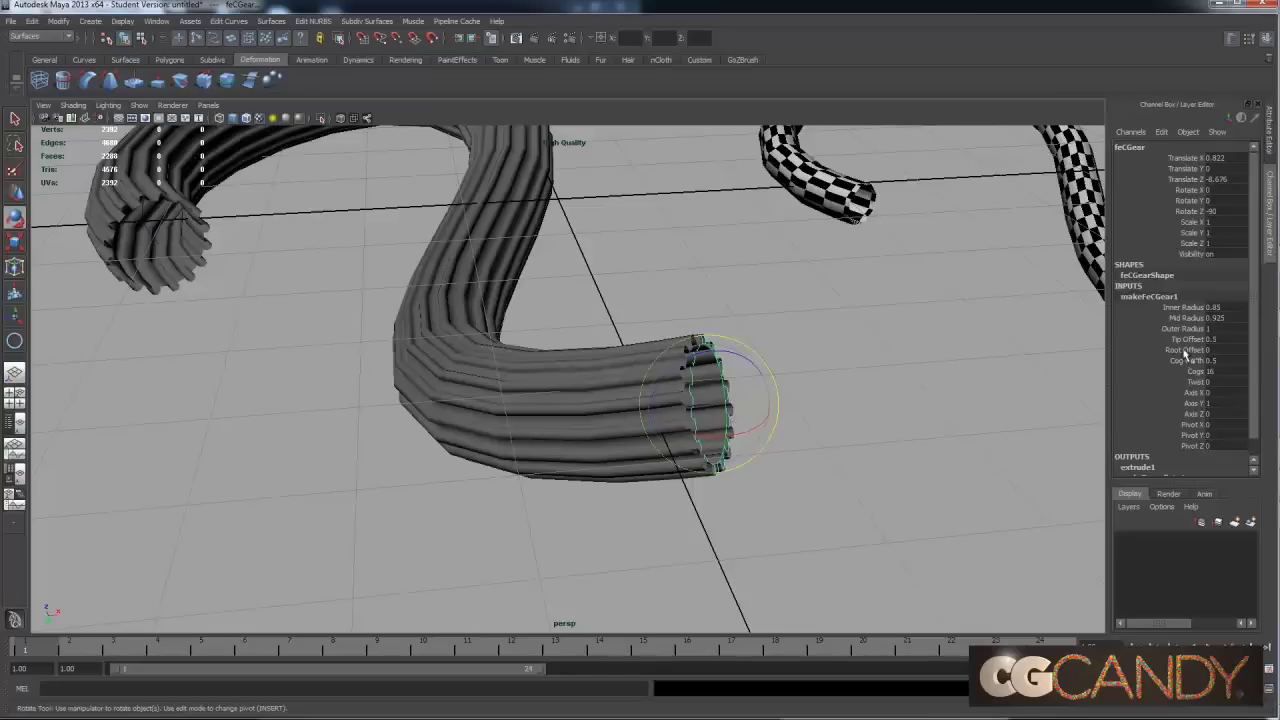
pyautogui.scroll(-2, 1258, 401)
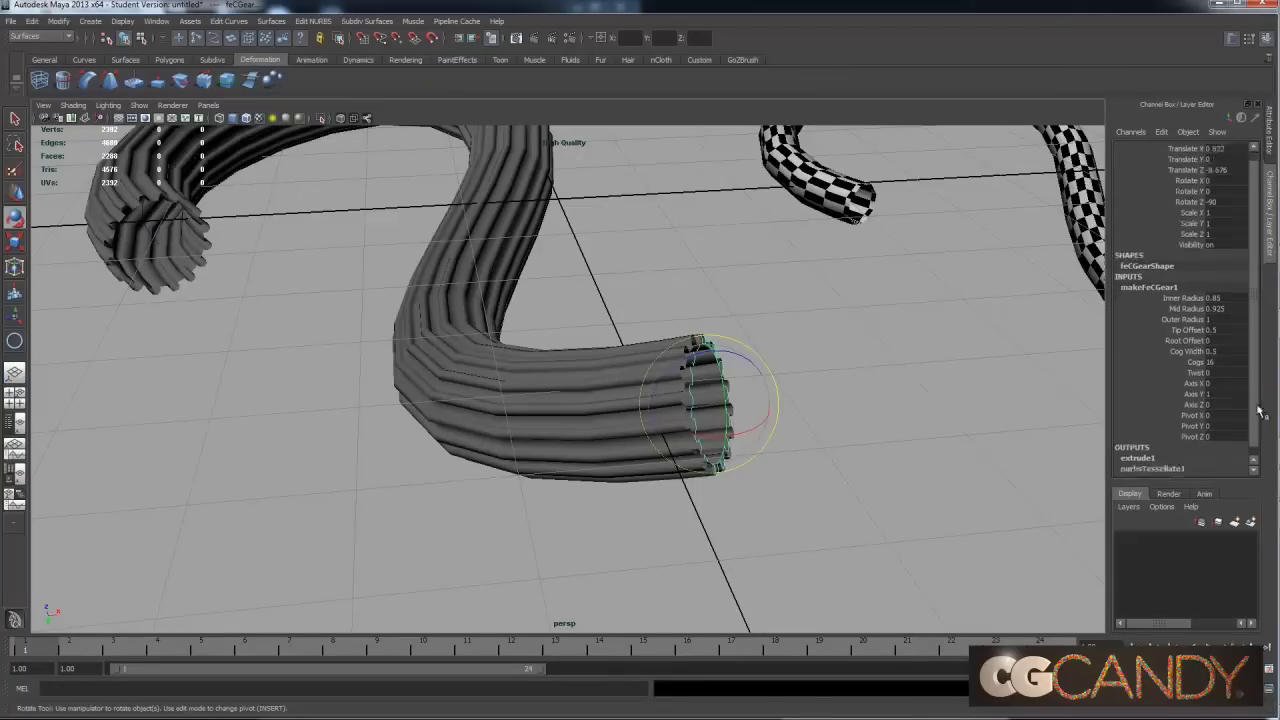
pyautogui.click(1190, 354)
pyautogui.moveTo(973, 330); pyautogui.dragTo(884, 343, button='middle')
pyautogui.keyDown('alt'); pyautogui.moveTo(884, 343); pyautogui.dragTo(766, 320, button='right'); pyautogui.keyUp('alt')
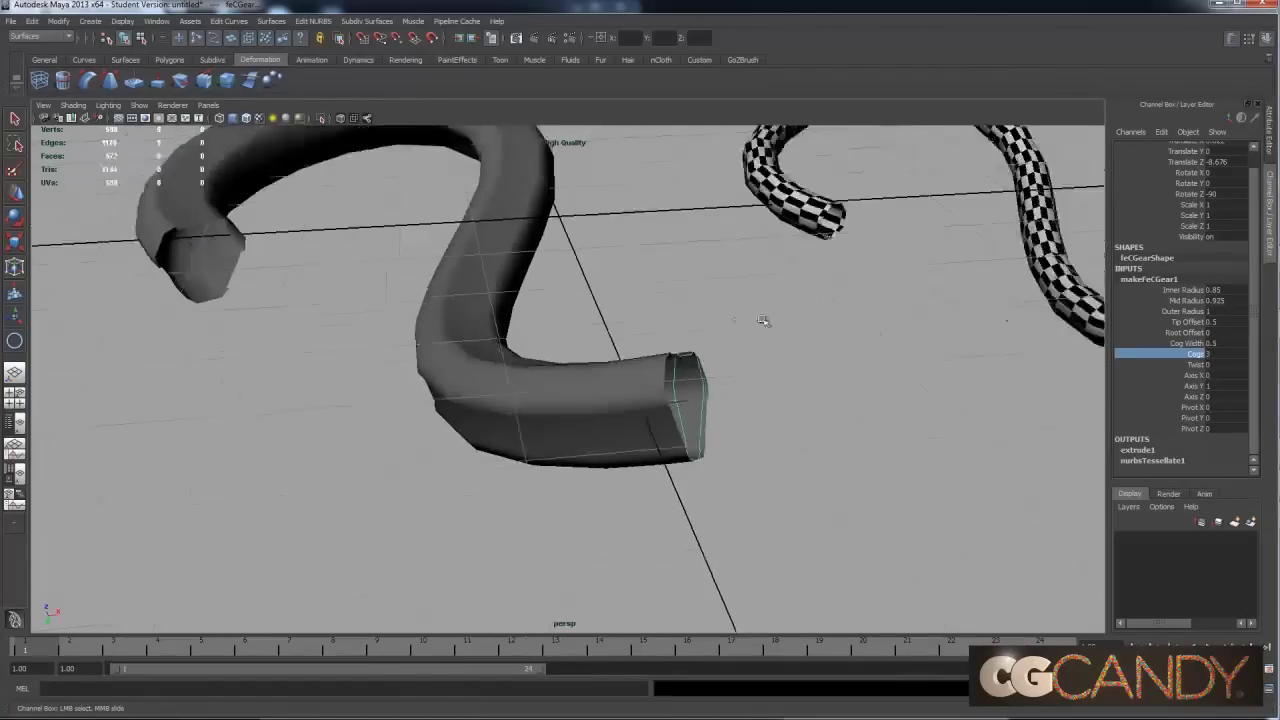
pyautogui.keyDown('alt'); pyautogui.moveTo(766, 320); pyautogui.dragTo(766, 389); pyautogui.keyUp('alt')
pyautogui.moveTo(817, 389); pyautogui.dragTo(847, 390, button='middle')
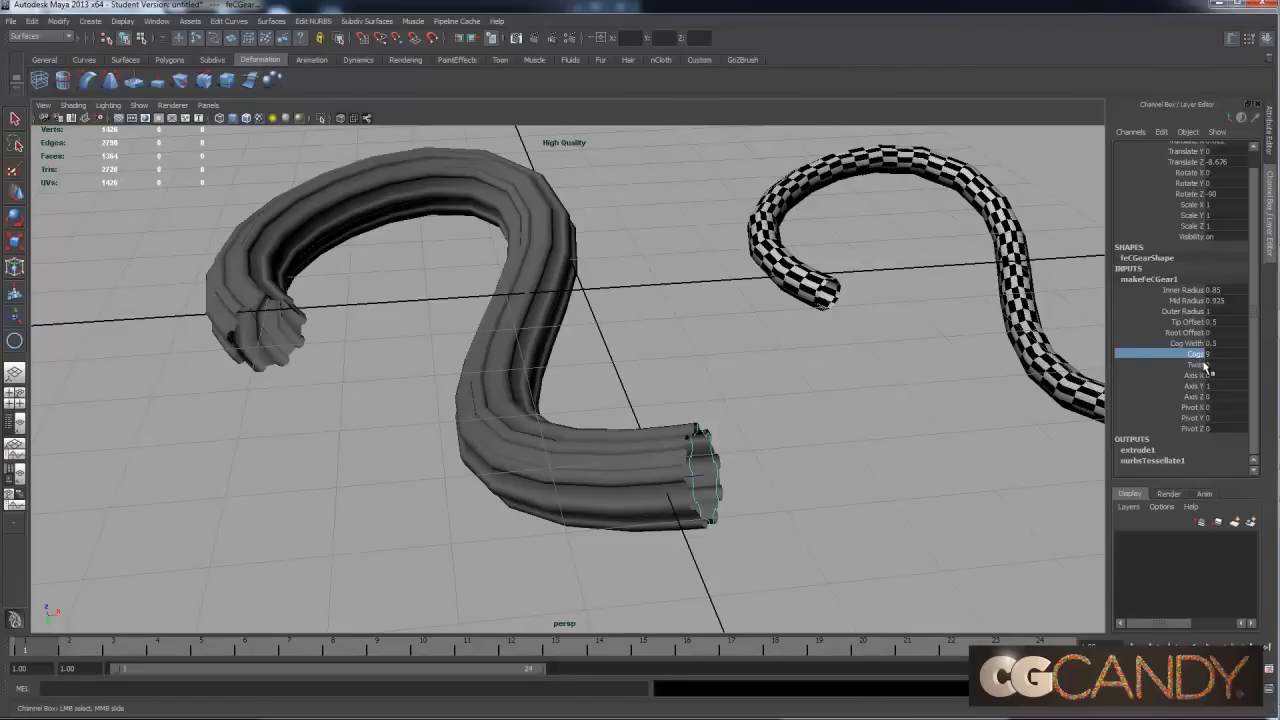
# Give the gear a Twist of 1 and widen Cog Width to 0.9.
pyautogui.moveTo(828, 314); pyautogui.dragTo(787, 321, button='middle')
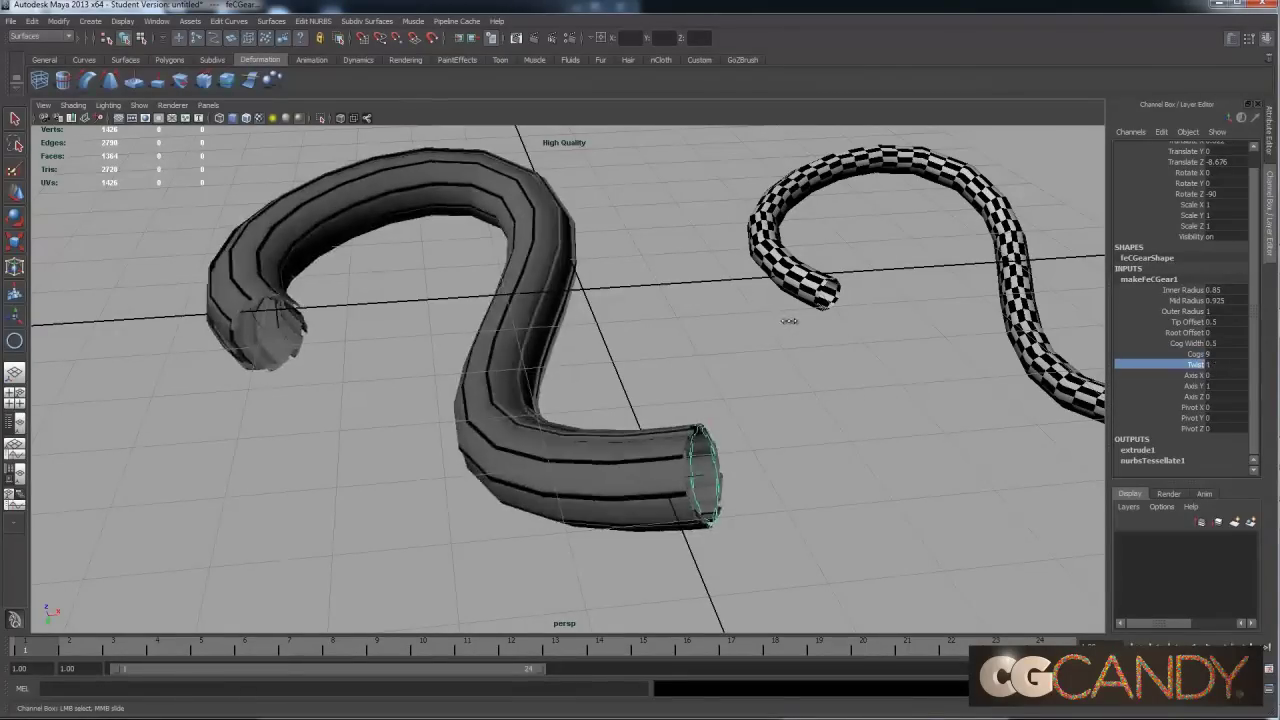
pyautogui.keyDown('alt'); pyautogui.moveTo(789, 320); pyautogui.dragTo(938, 344); pyautogui.keyUp('alt')
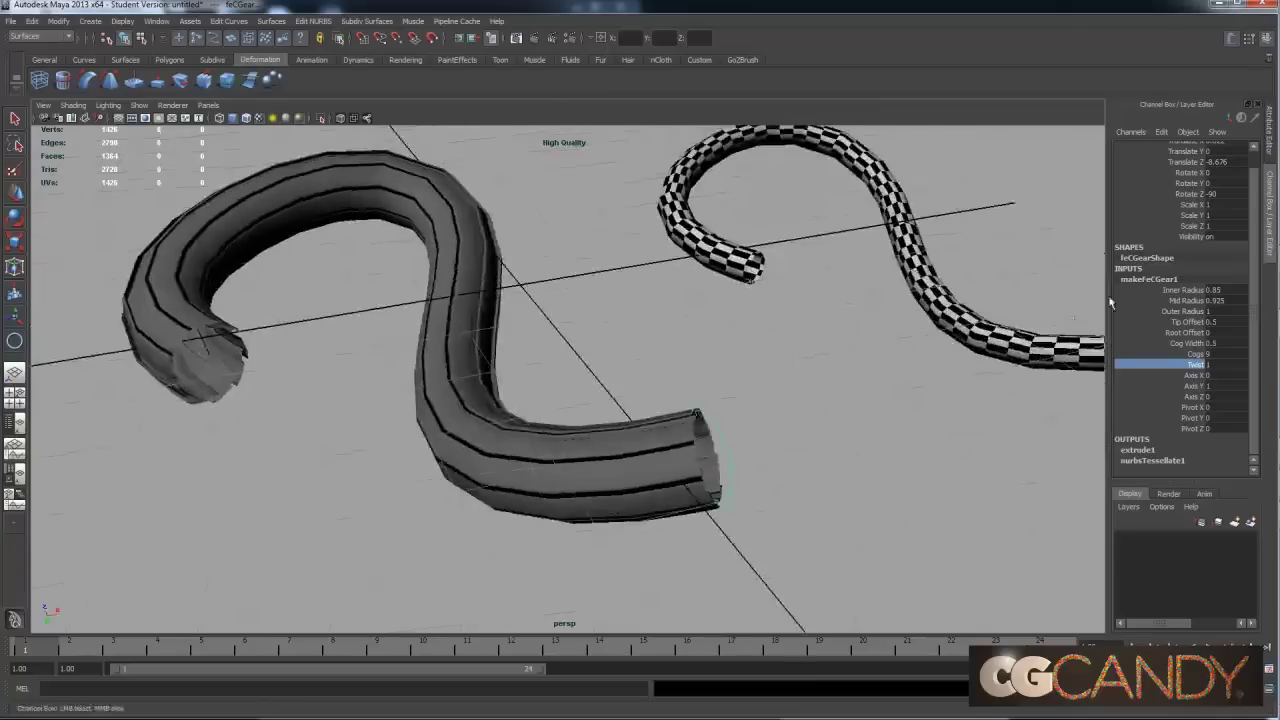
pyautogui.click(1197, 322)
pyautogui.click(1196, 345)
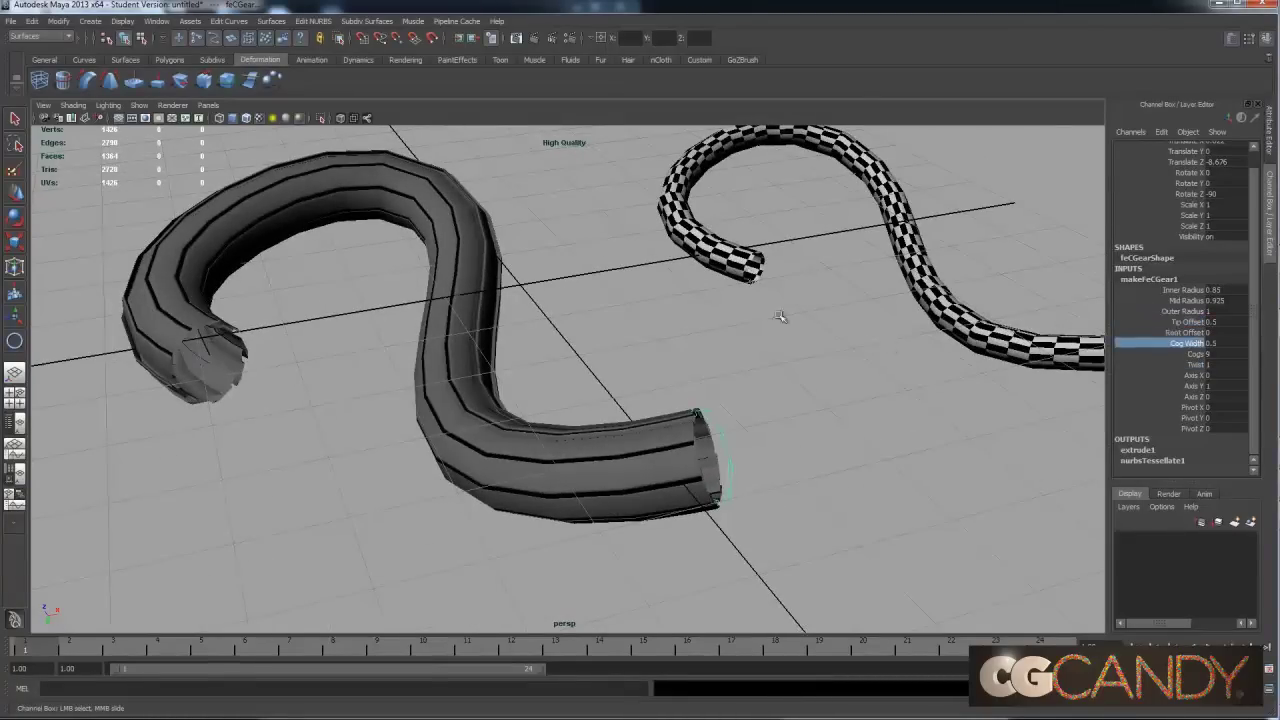
pyautogui.moveTo(780, 316); pyautogui.dragTo(737, 316, button='middle')
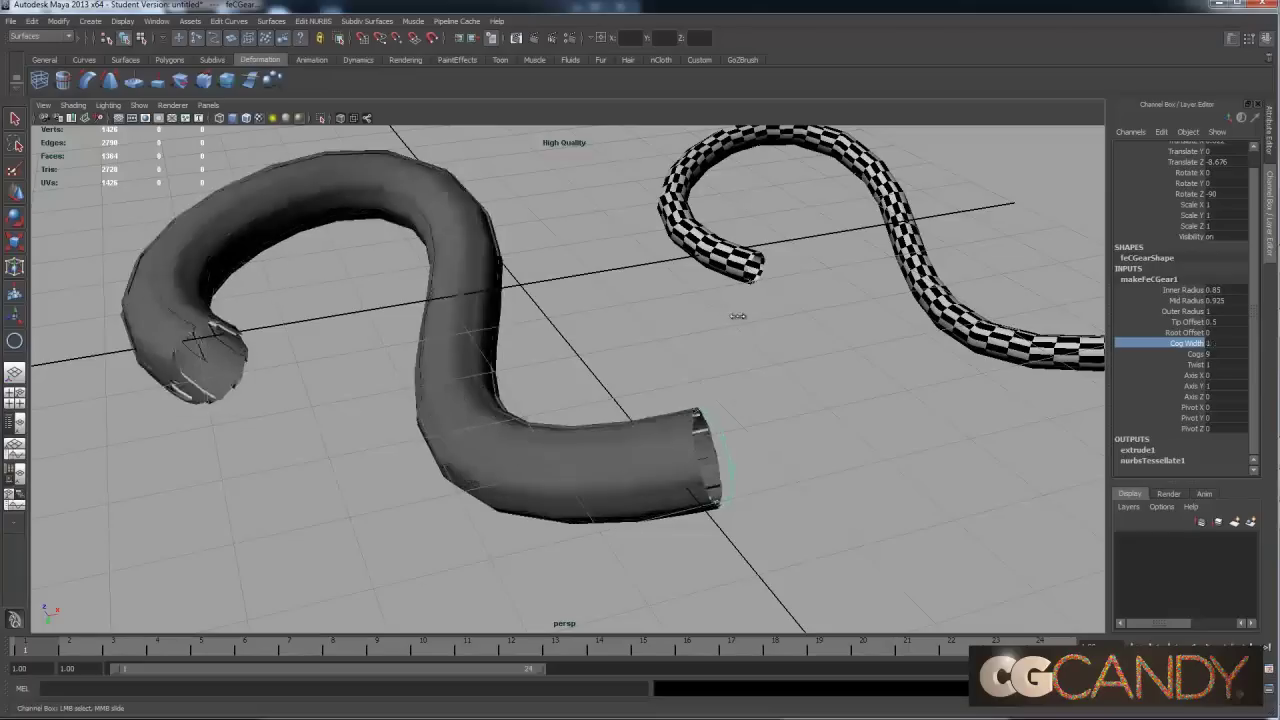
pyautogui.rightClick(460, 288)
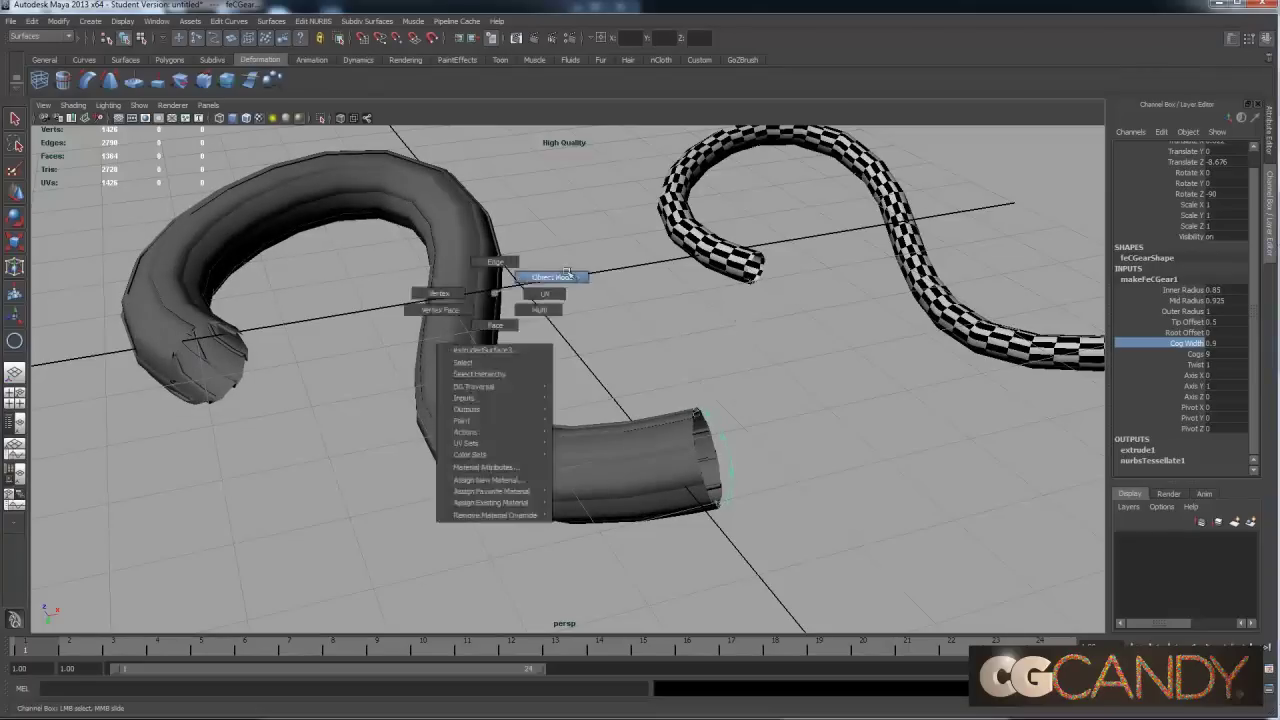
# Show extrudedSurface3 at fine smoothness 3 and orbit to check the rounded S-curve tube.
pyautogui.click(540, 293)
pyautogui.click(505, 330)
pyautogui.press('3')
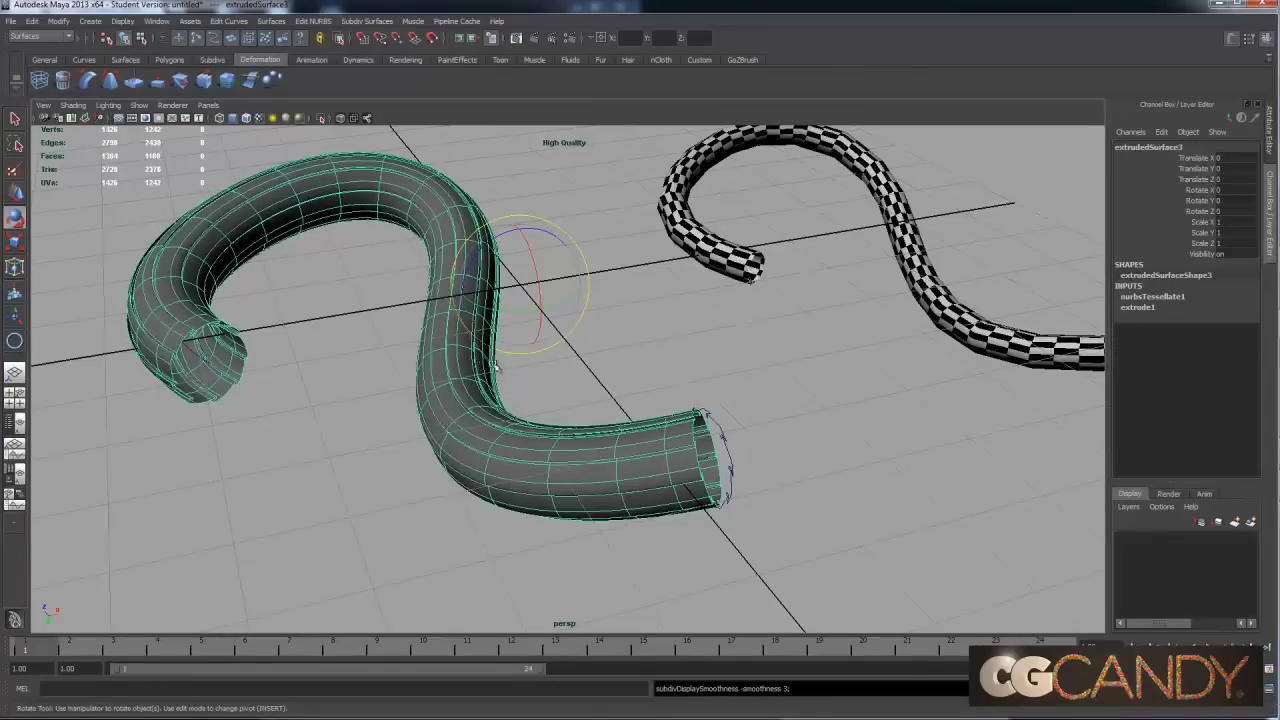
pyautogui.click(243, 393)
pyautogui.keyDown('alt'); pyautogui.moveTo(343, 406); pyautogui.dragTo(751, 229); pyautogui.keyUp('alt')
pyautogui.click(618, 386)
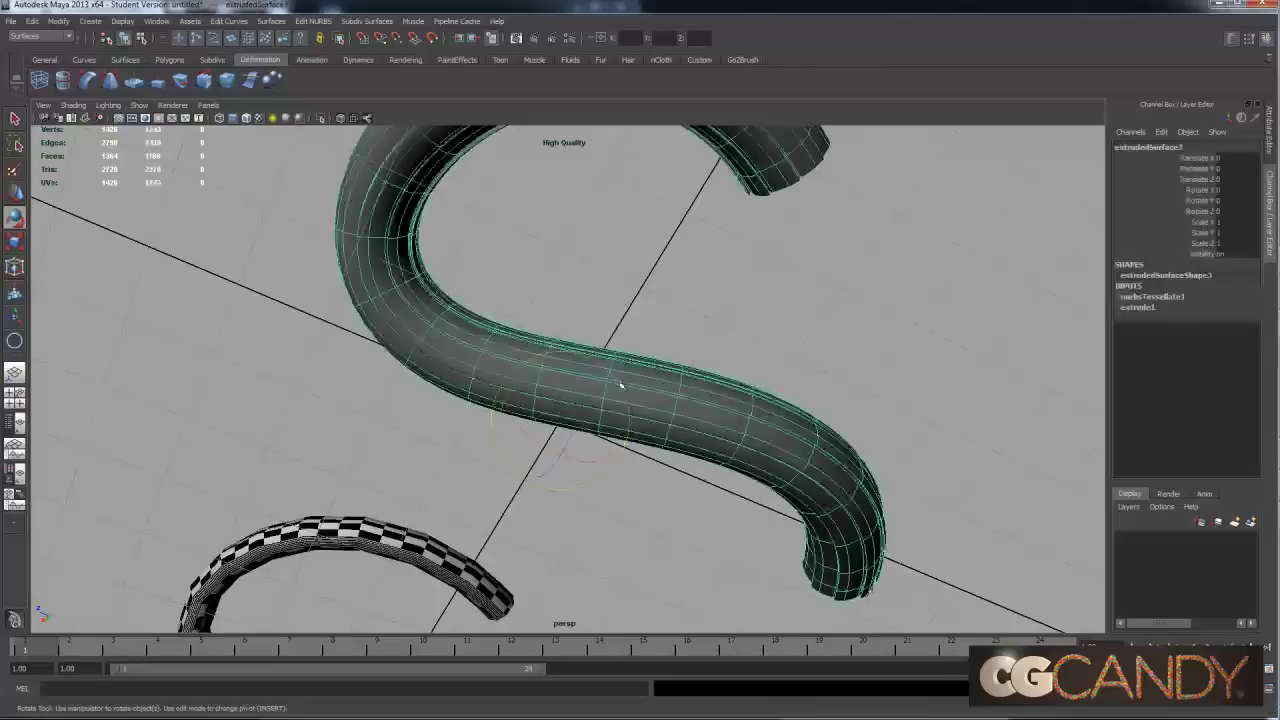
pyautogui.keyDown('alt'); pyautogui.moveTo(618, 386); pyautogui.dragTo(620, 320); pyautogui.keyUp('alt')
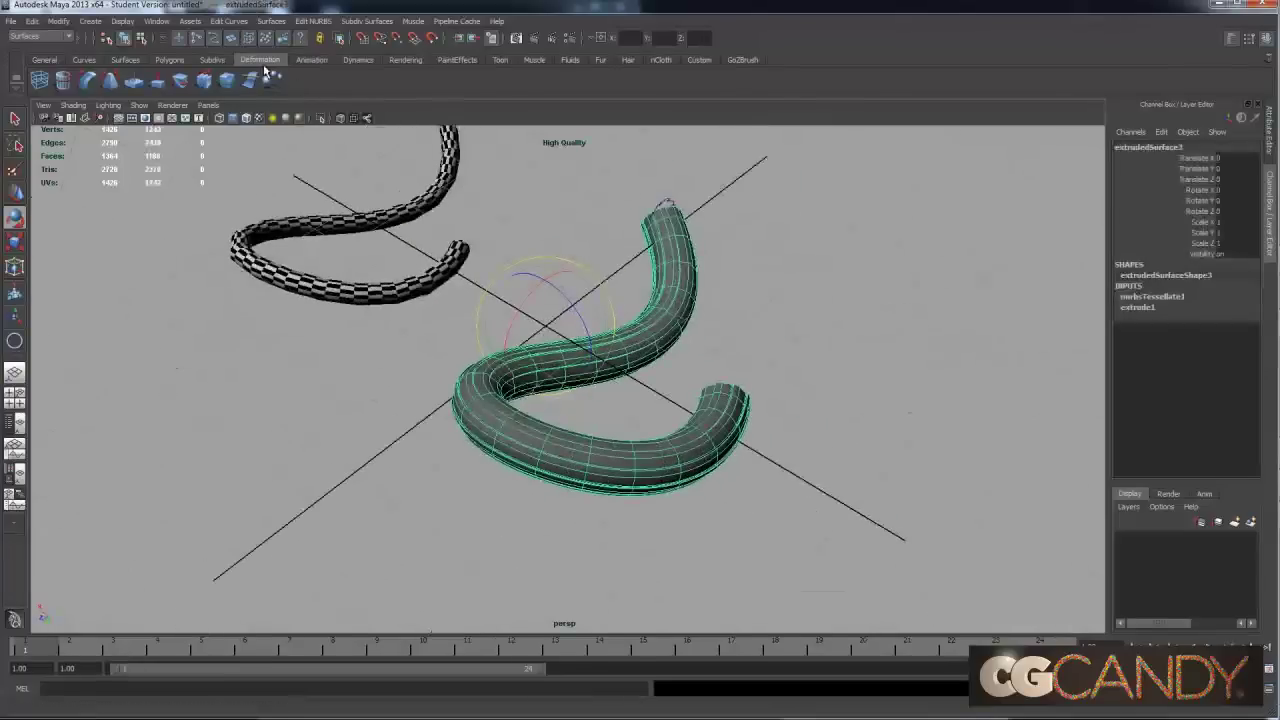